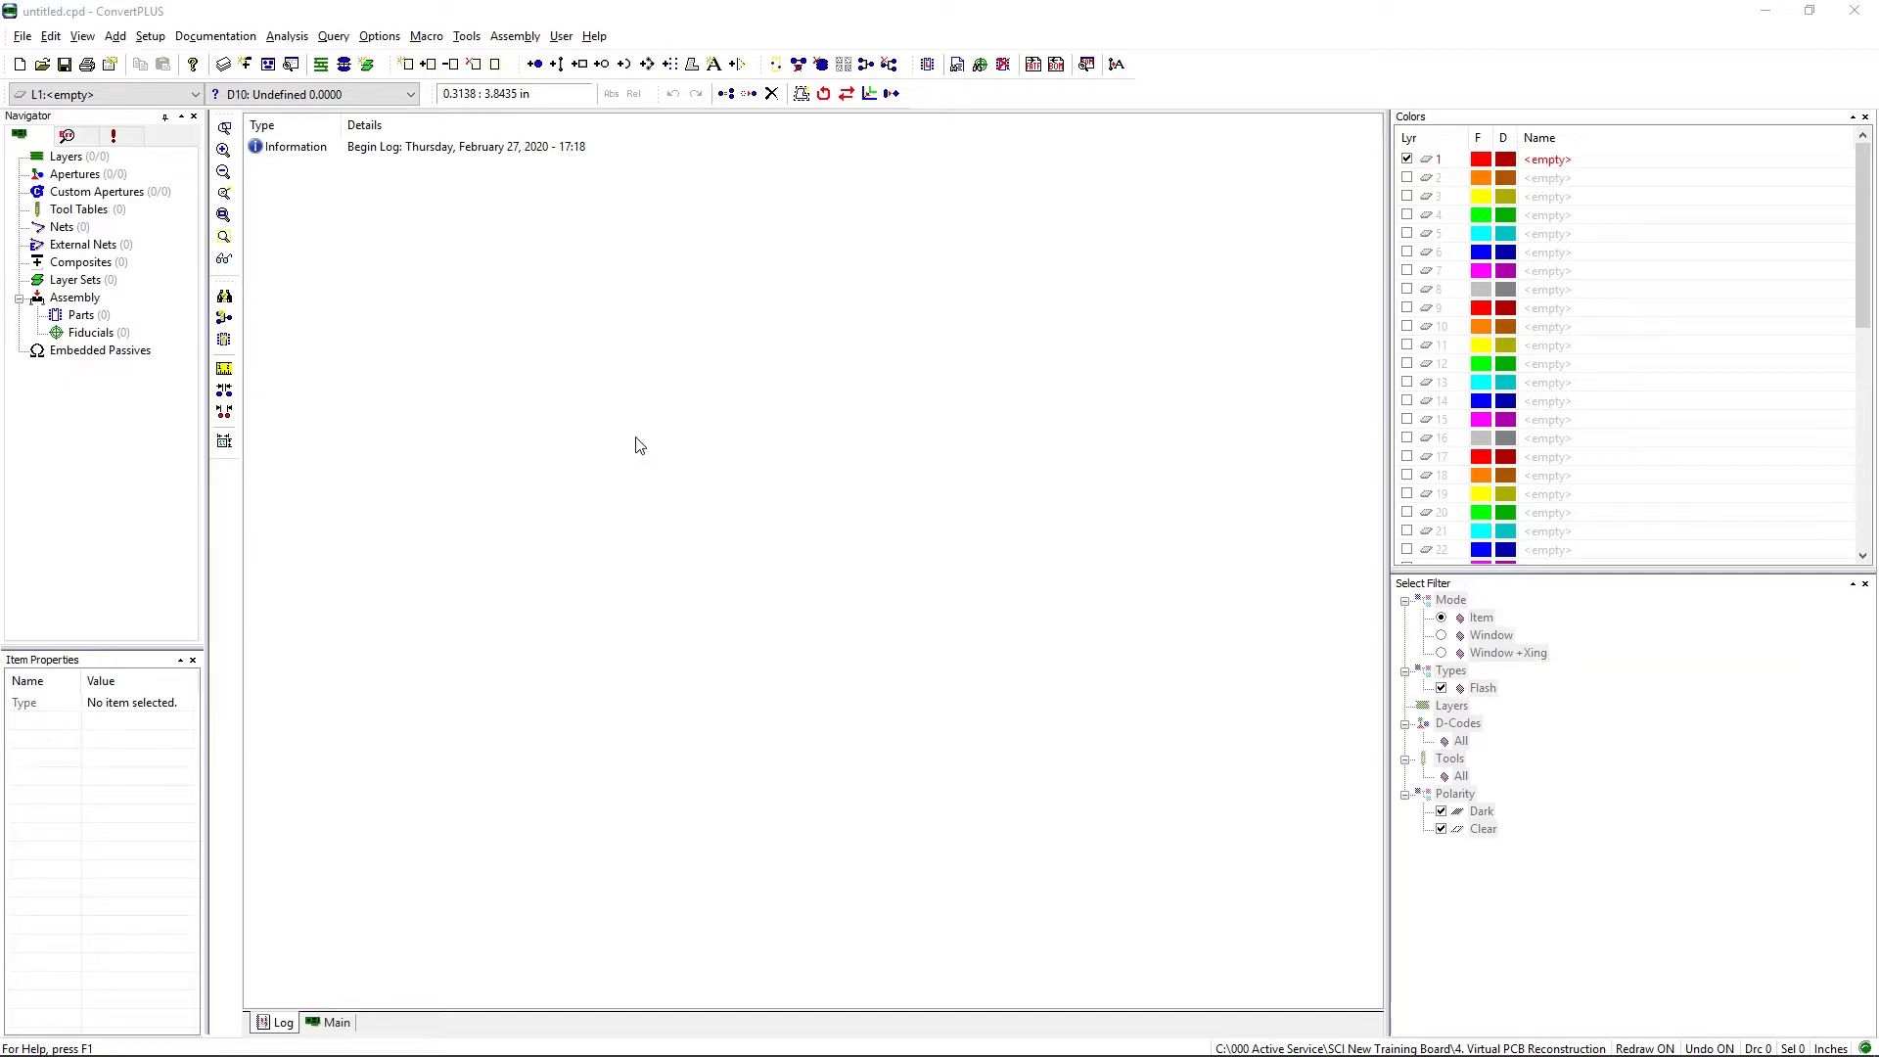
Step: Import all Gerber and drill files from C:\000 Samples\ConvertPLUS ARE in the default load order and display the board
{"action": "left_click", "coordinate": [20, 36]}
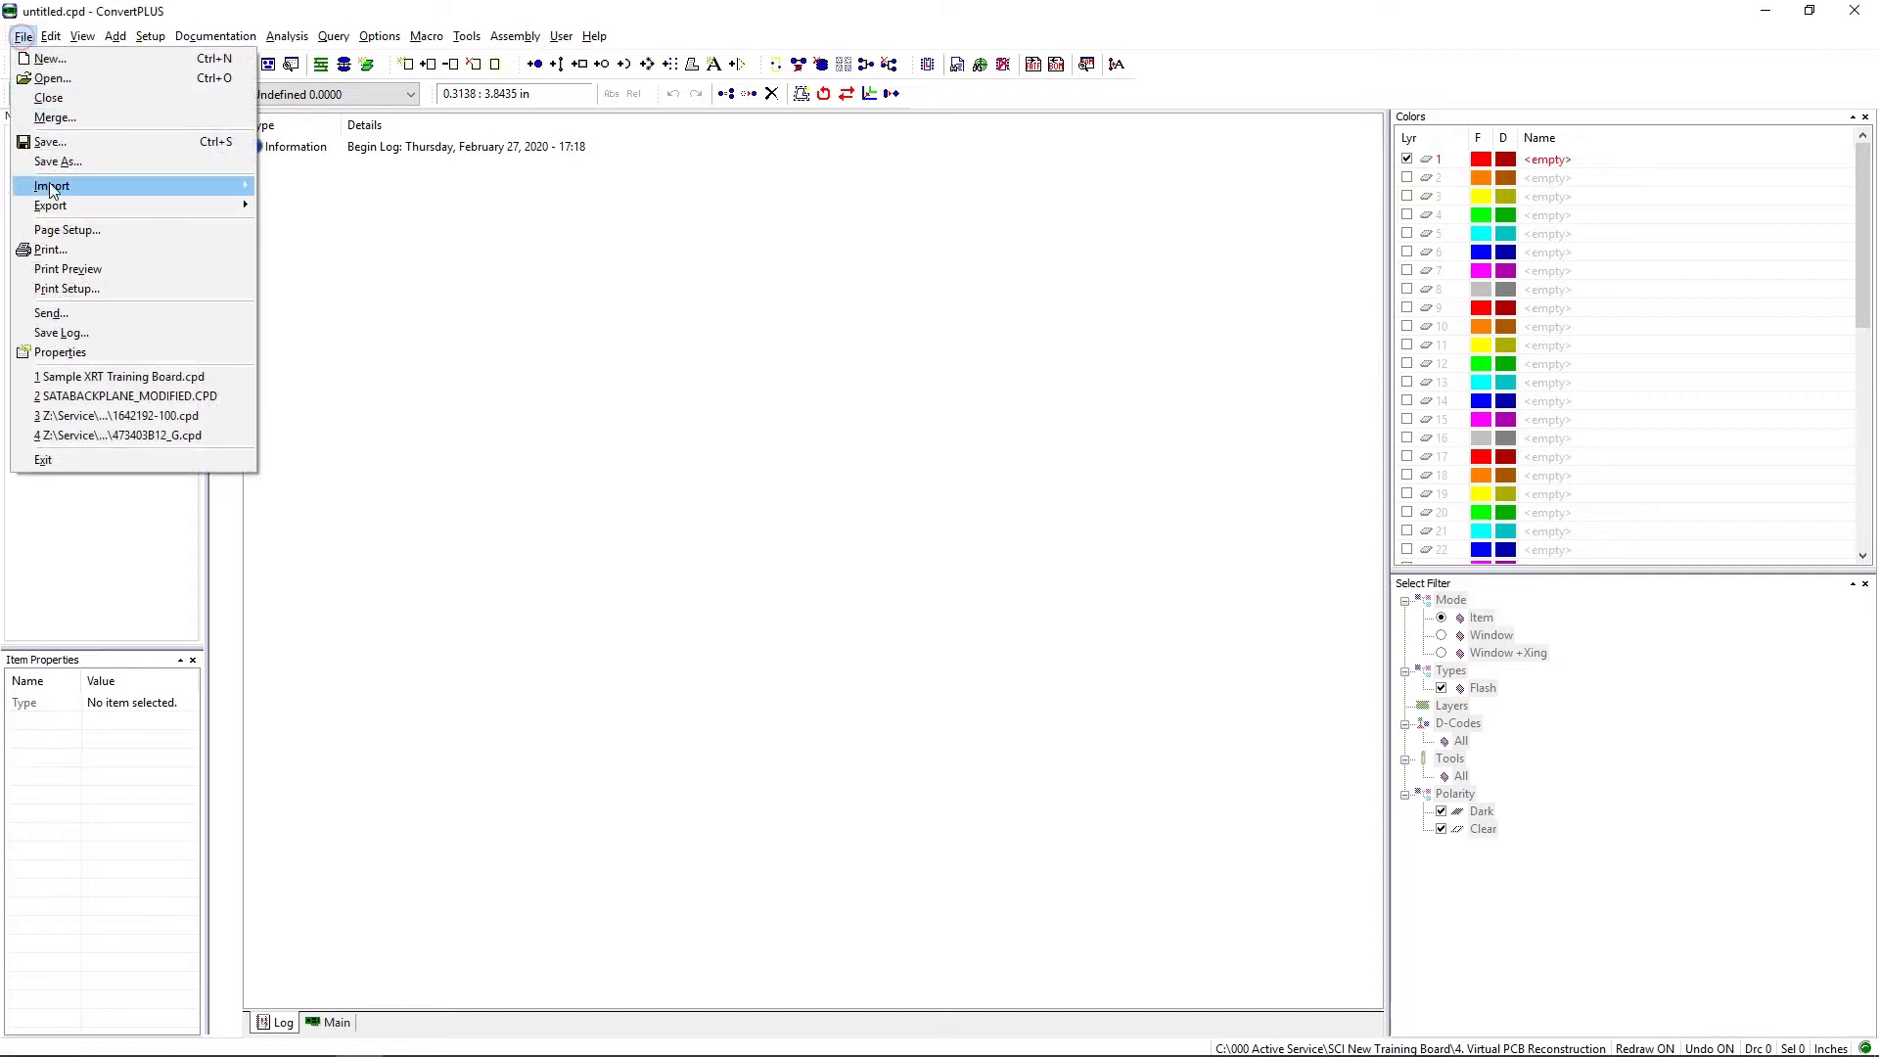
{"action": "mouse_move", "coordinate": [194, 202]}
{"action": "left_click", "coordinate": [316, 186]}
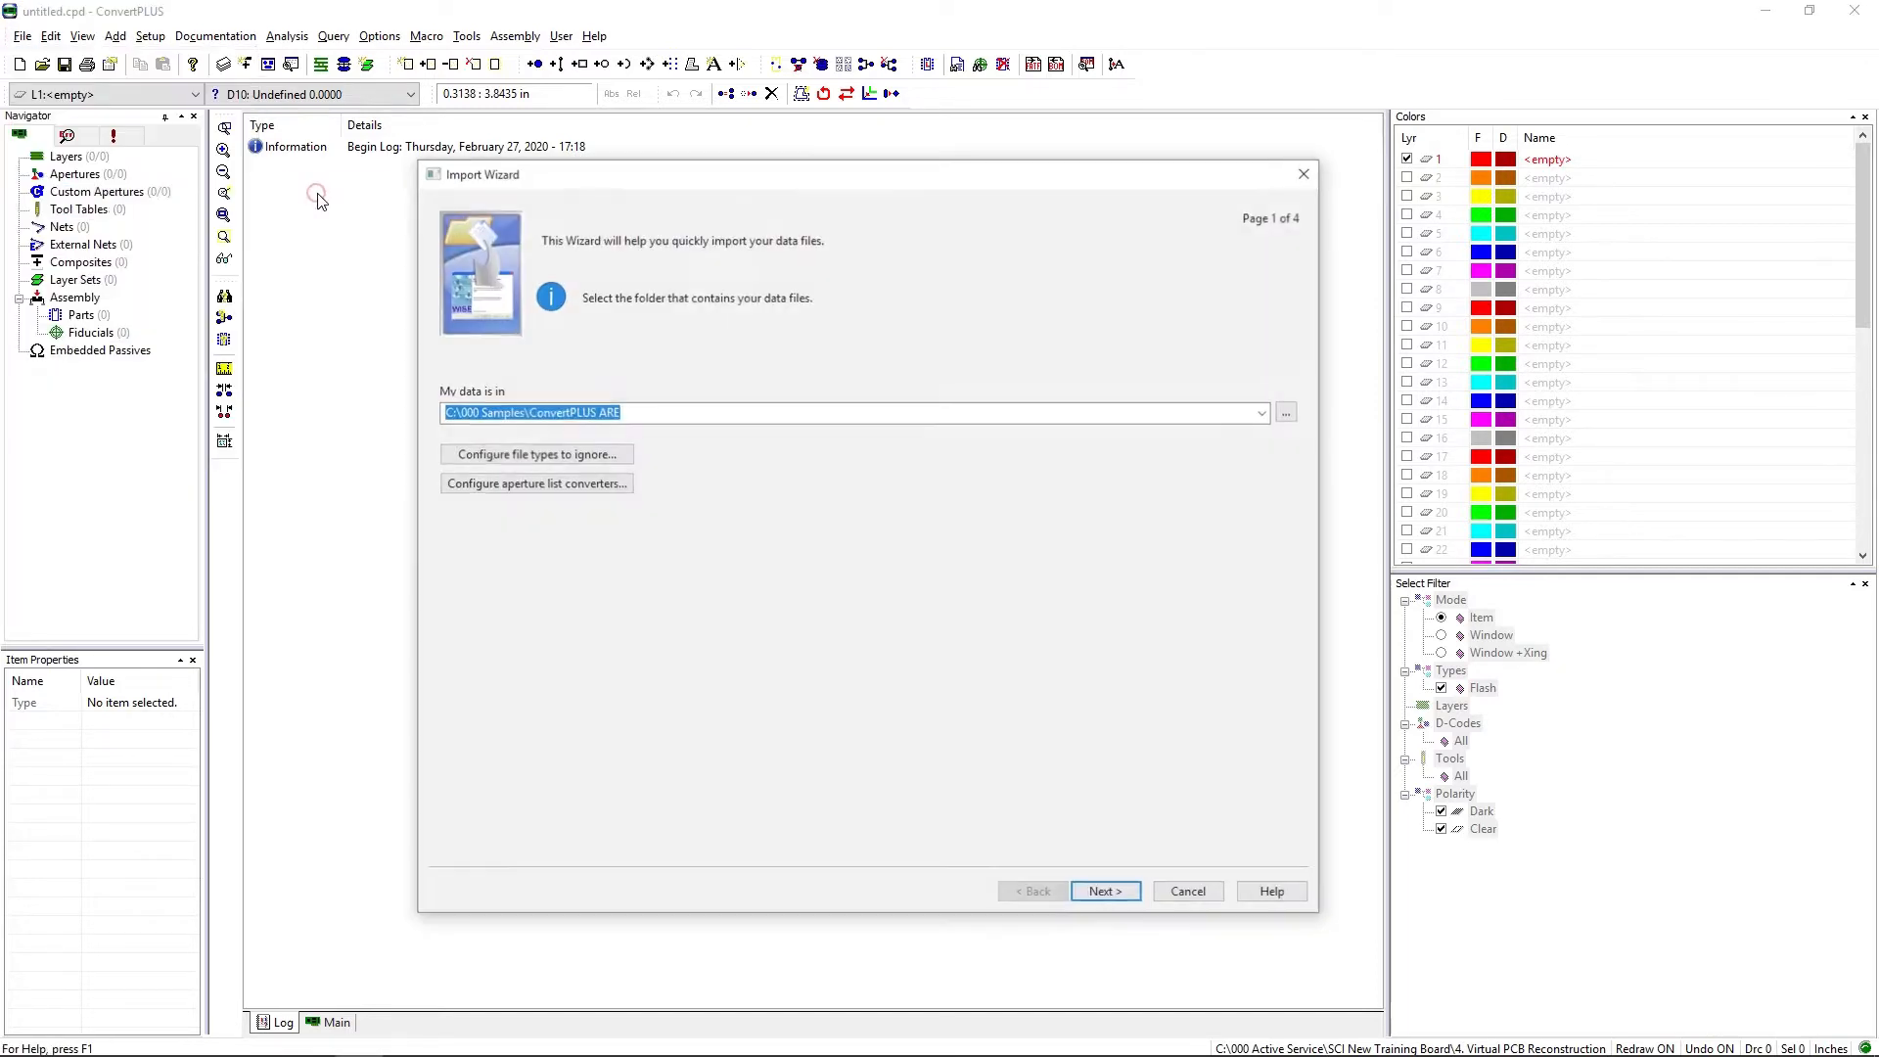
{"action": "left_click", "coordinate": [1126, 895]}
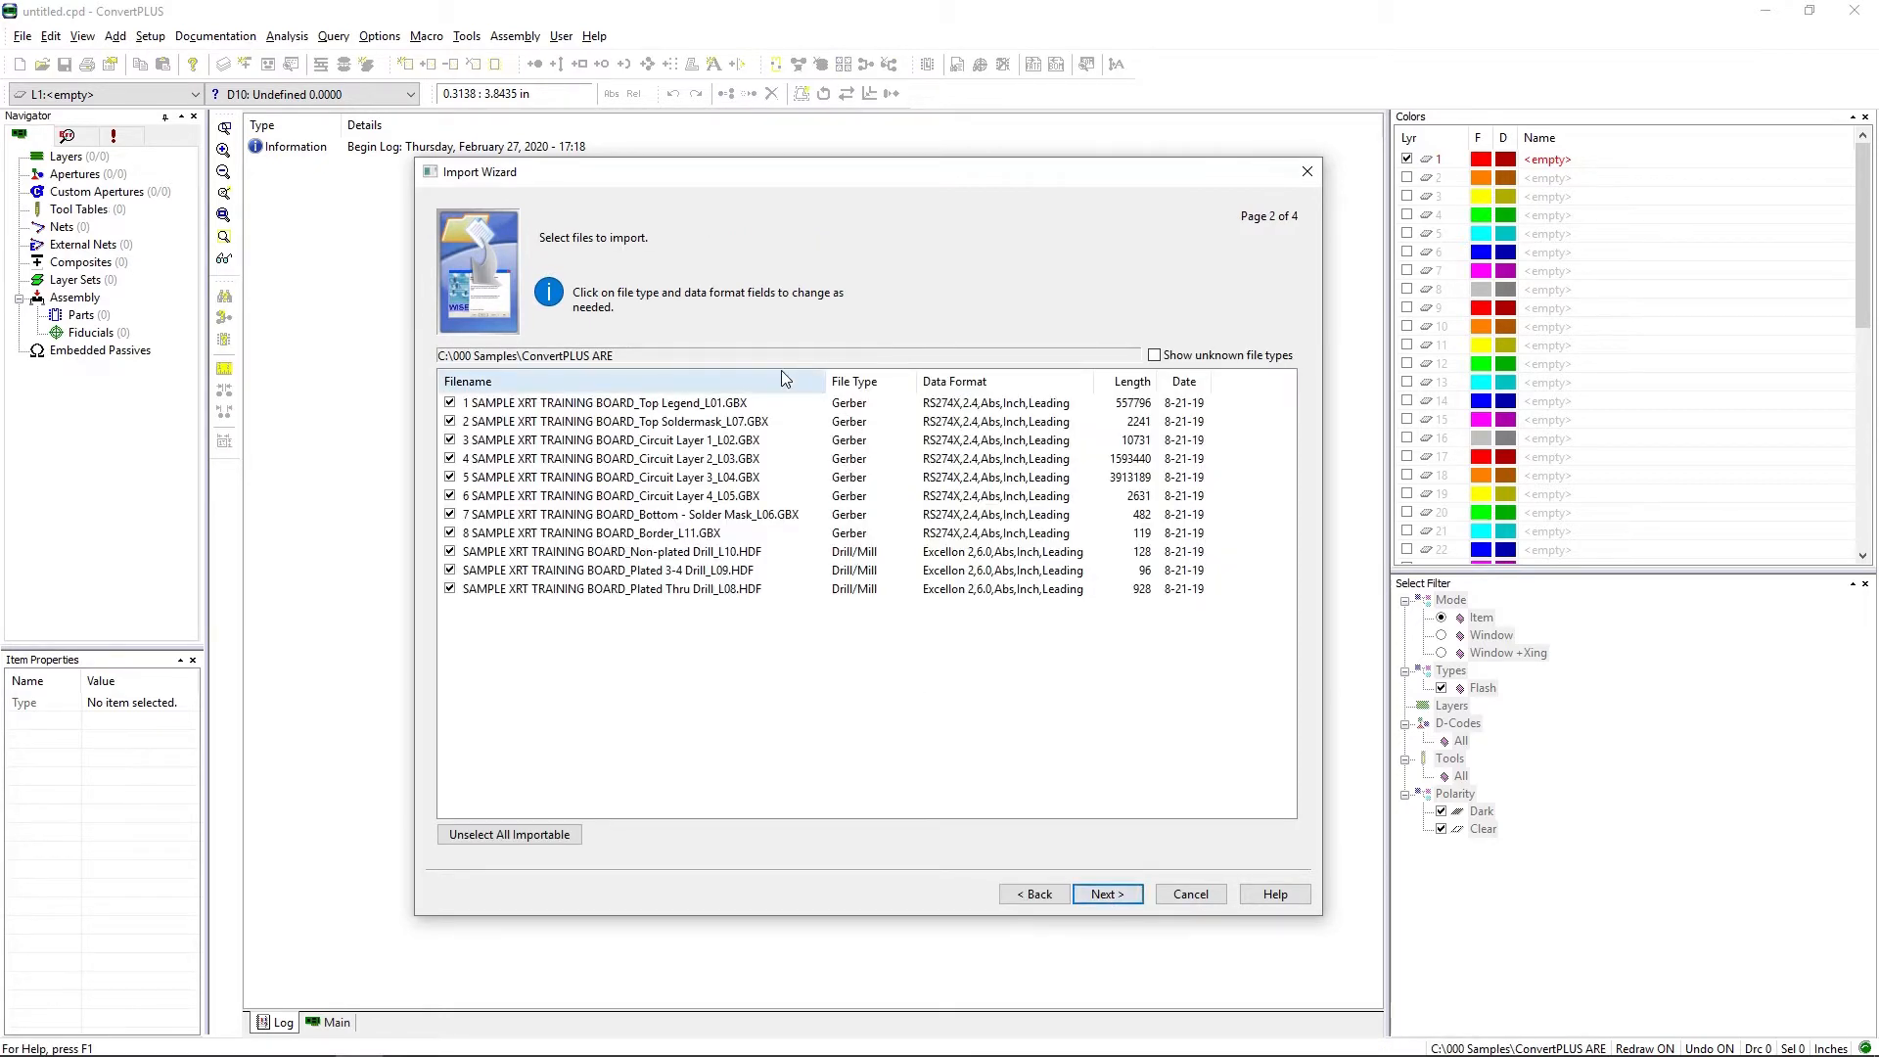
{"action": "left_click", "coordinate": [1133, 895]}
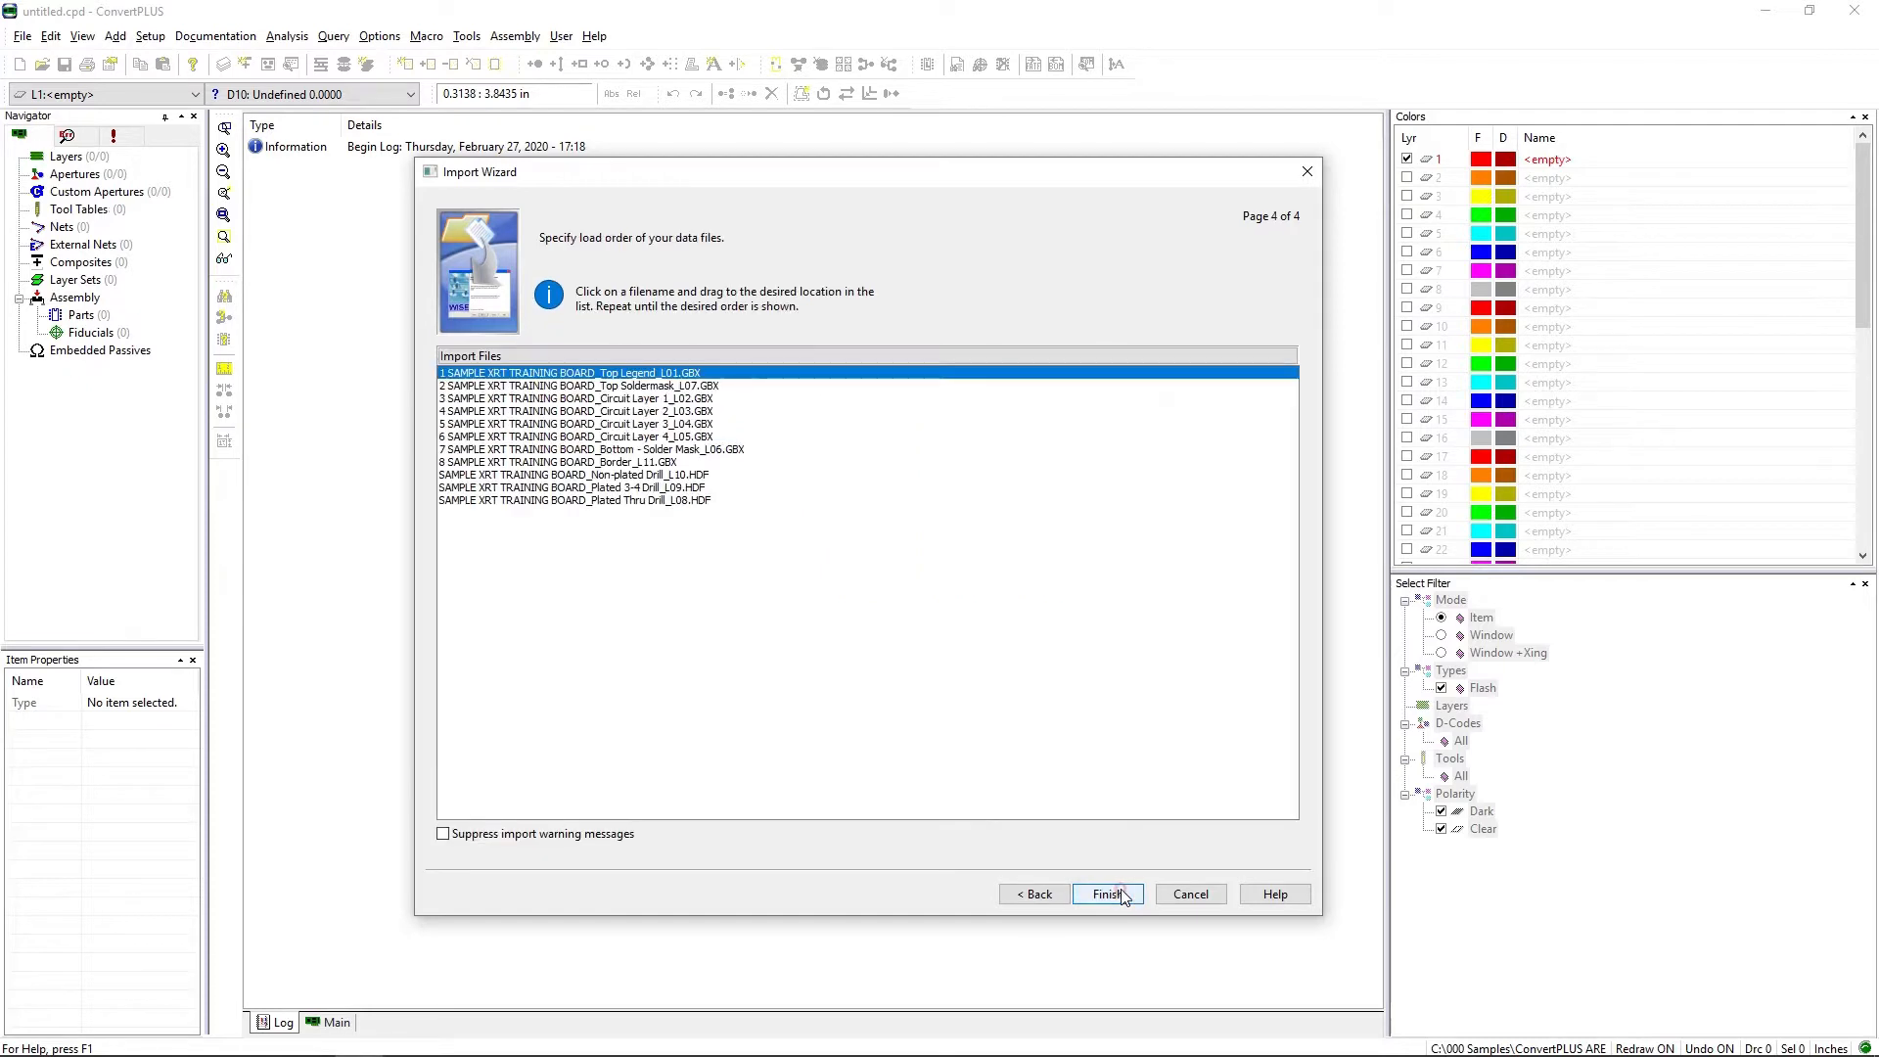
{"action": "left_click", "coordinate": [1116, 893]}
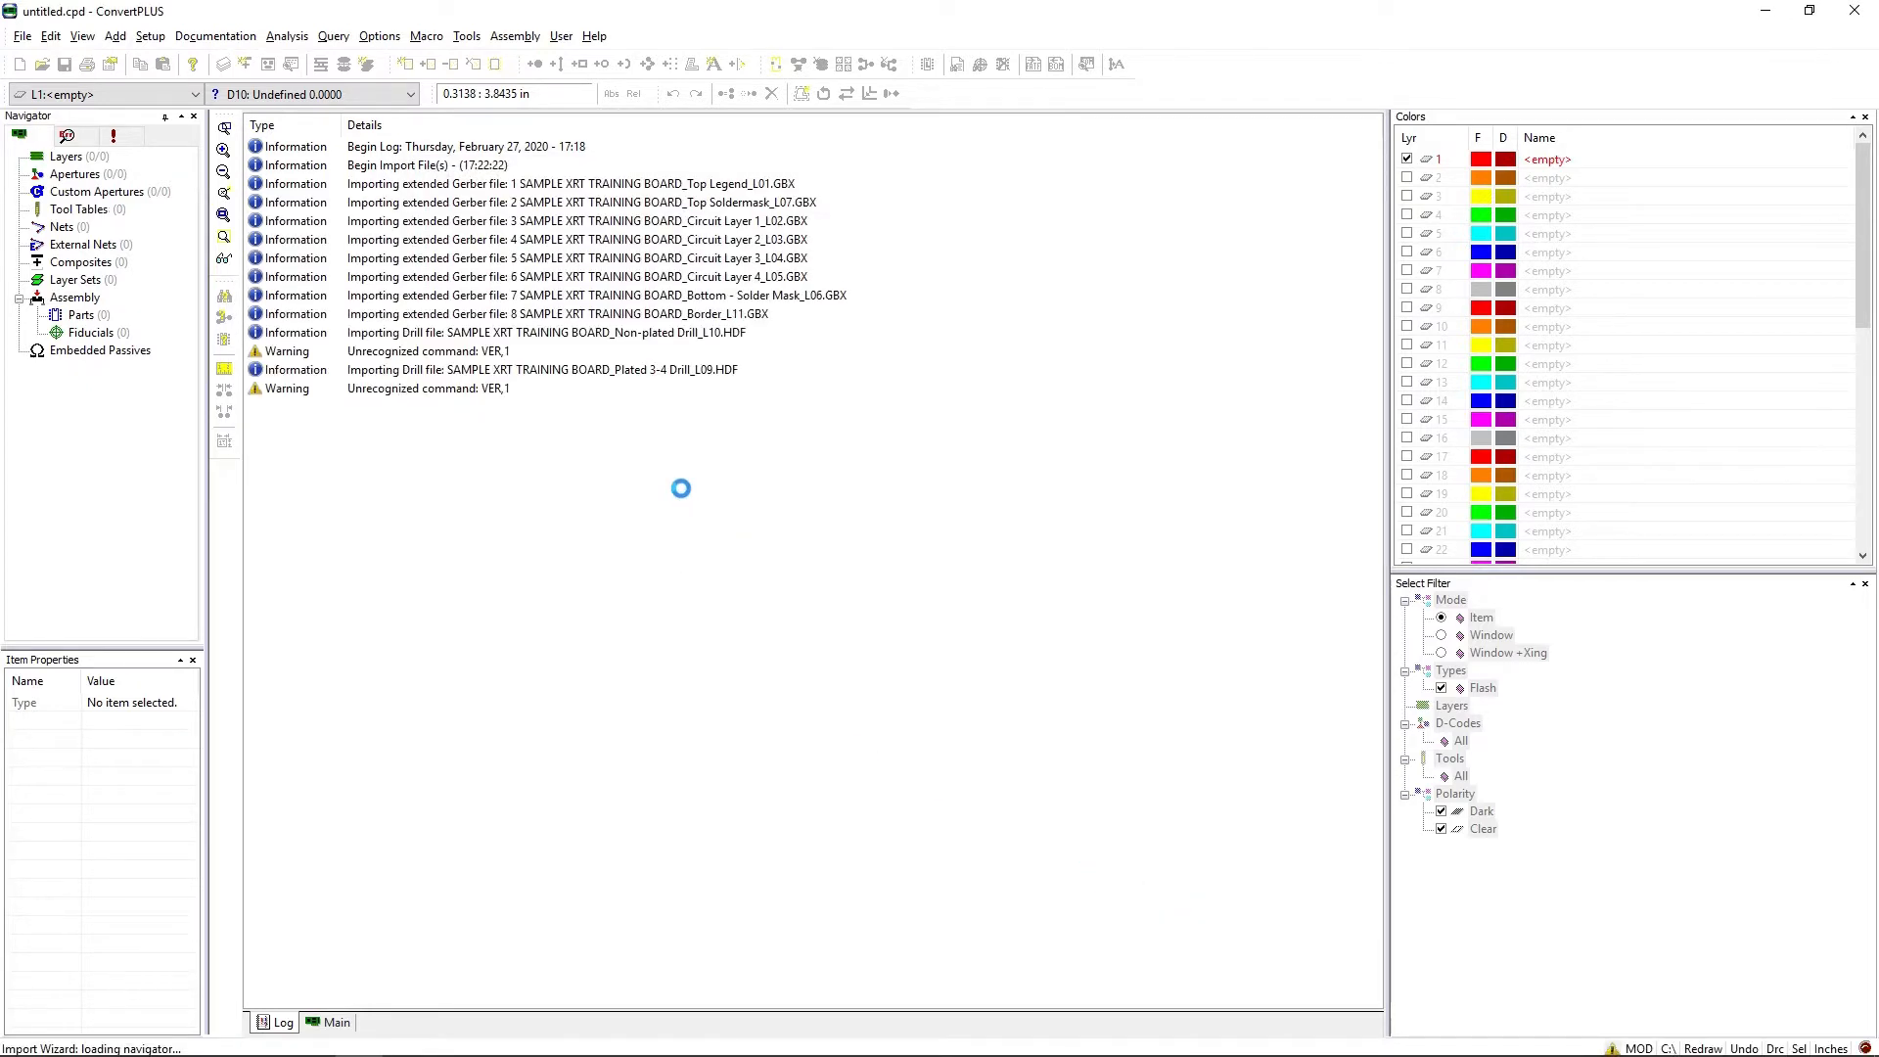
{"action": "left_click", "coordinate": [336, 1022]}
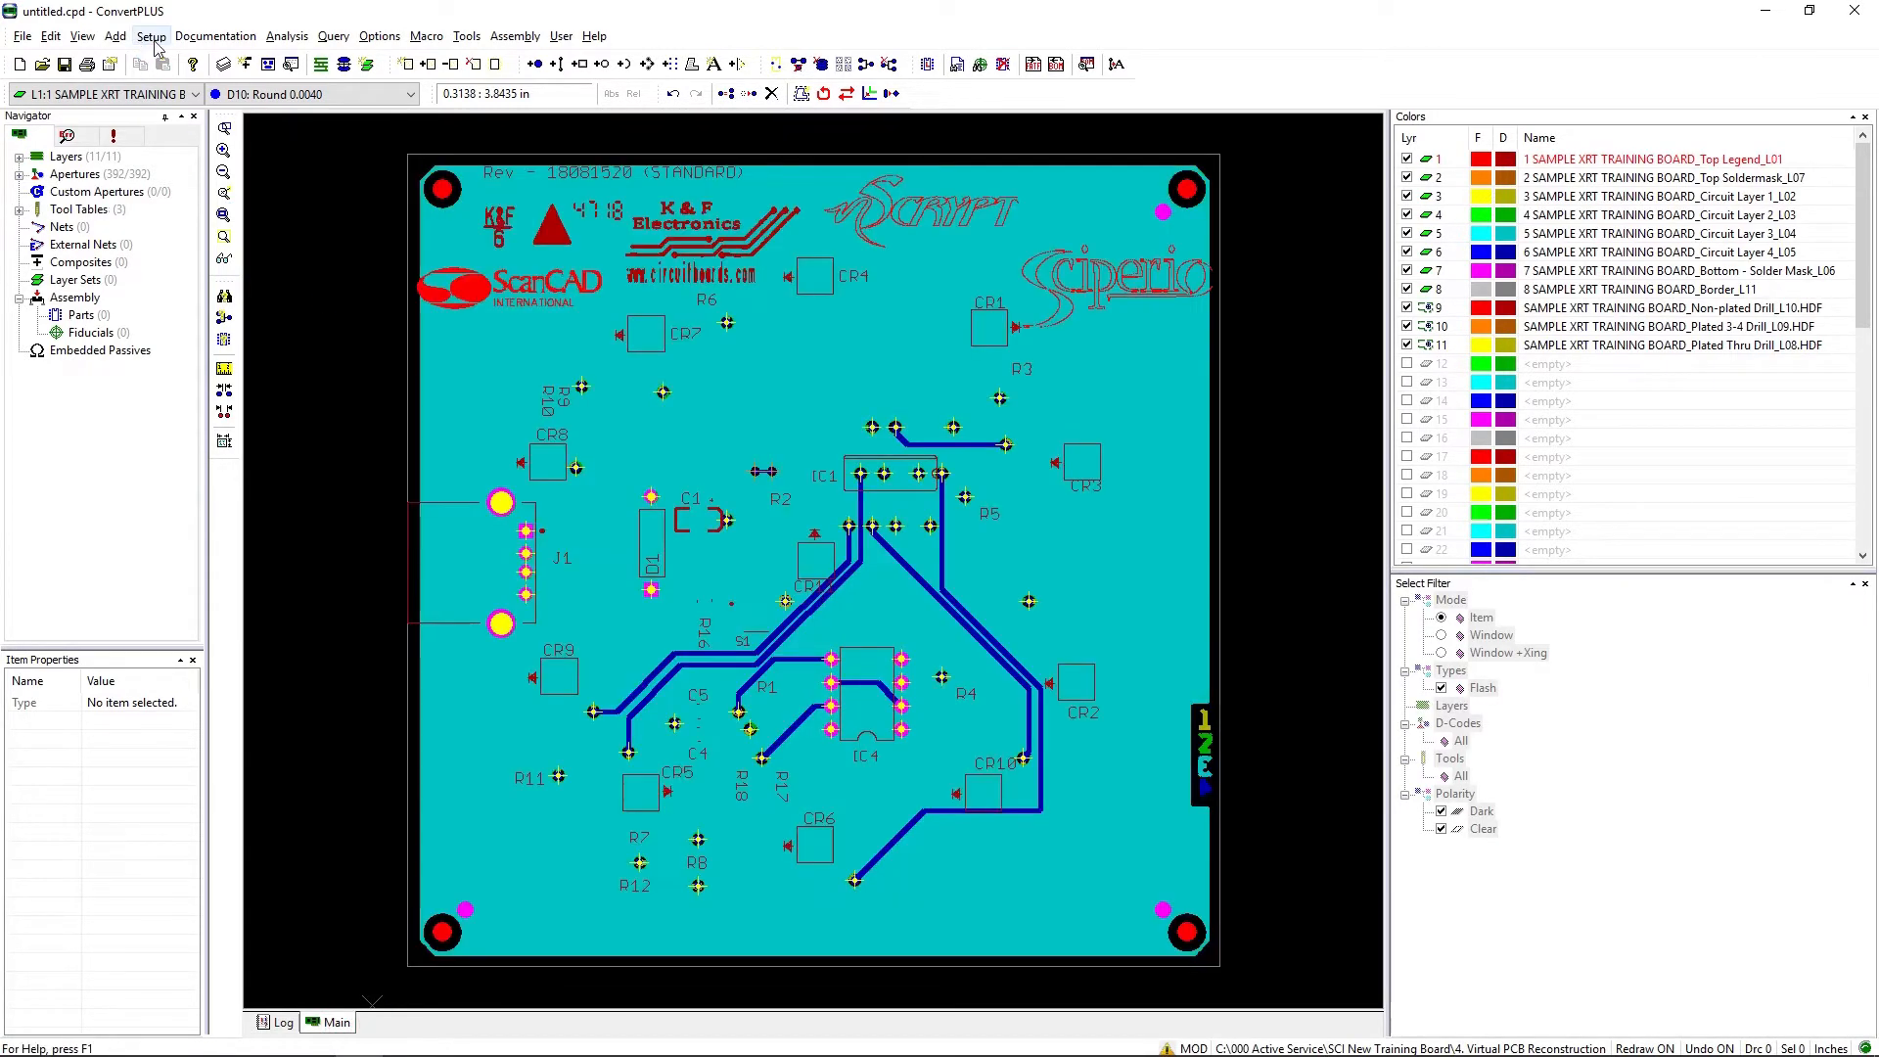
Step: In the layer setup, set the Top Legend layer's type to Silk Top and the Top Soldermask layer's type to Mask Top
{"action": "left_click", "coordinate": [150, 36]}
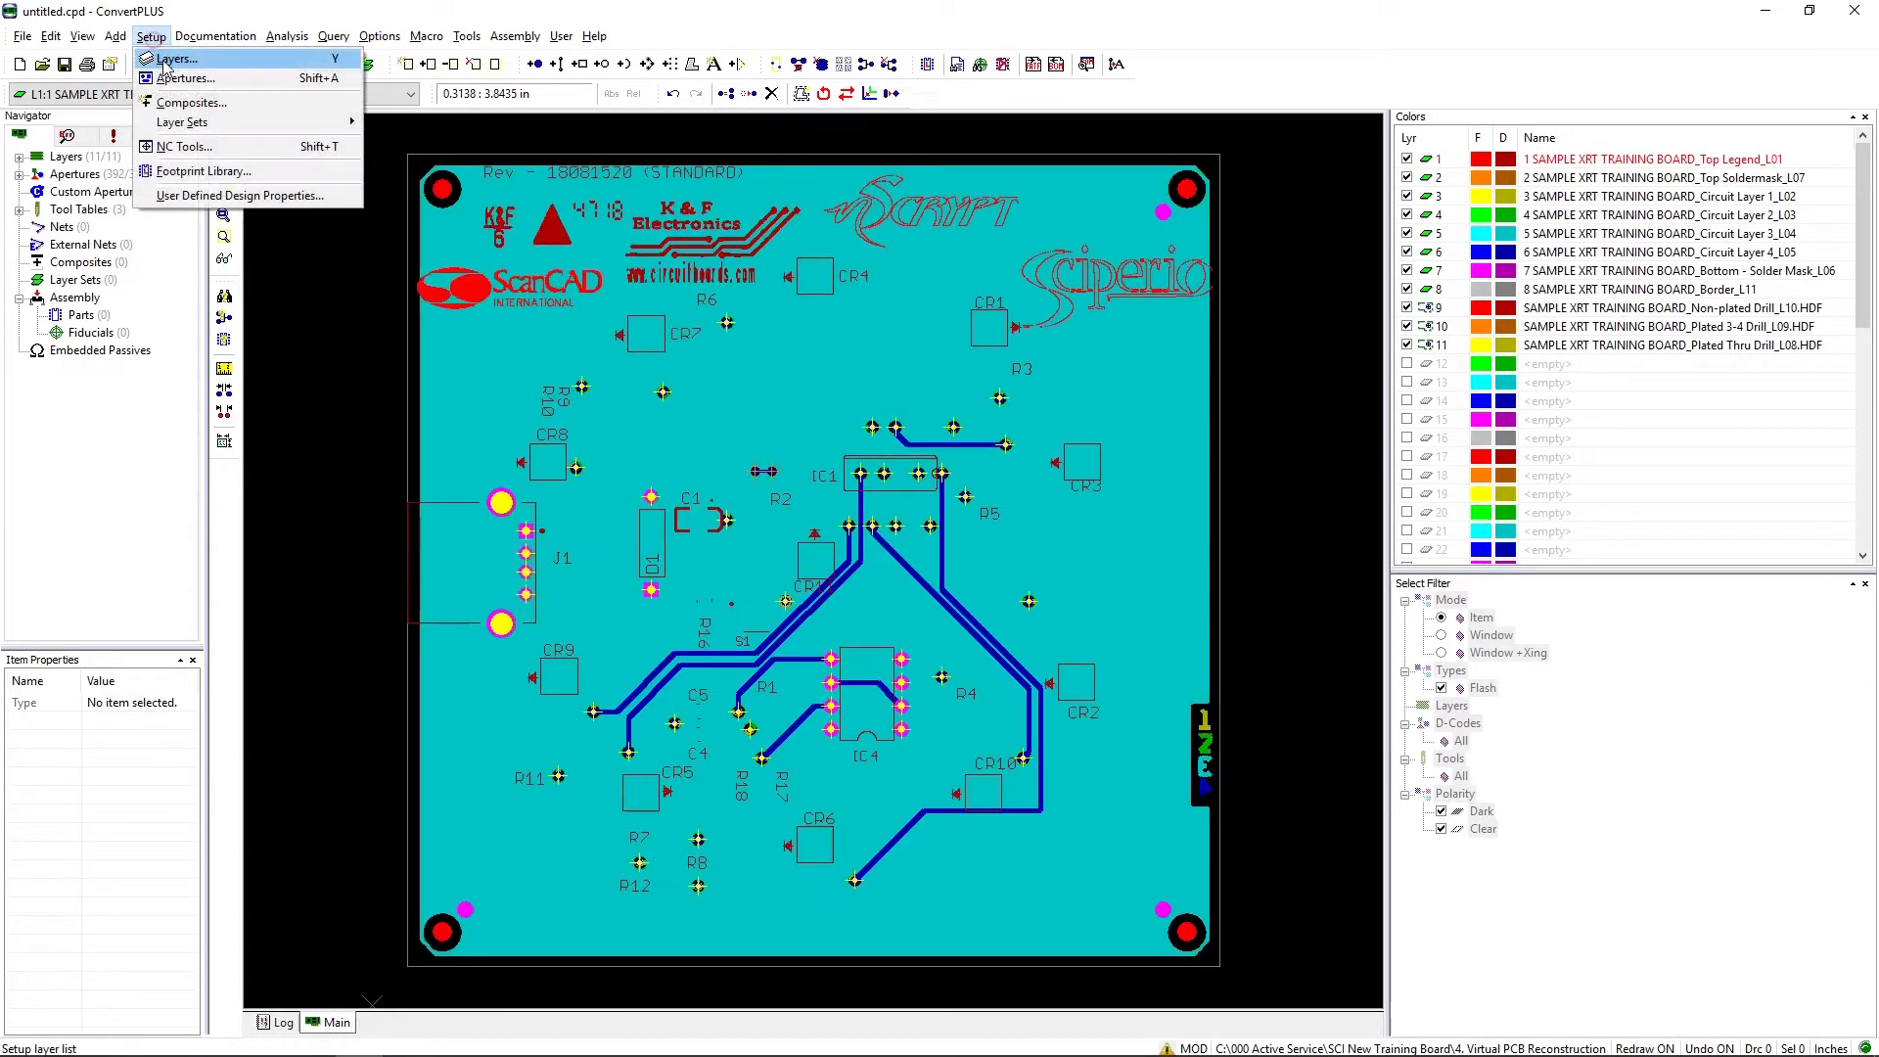
{"action": "left_click", "coordinate": [162, 57]}
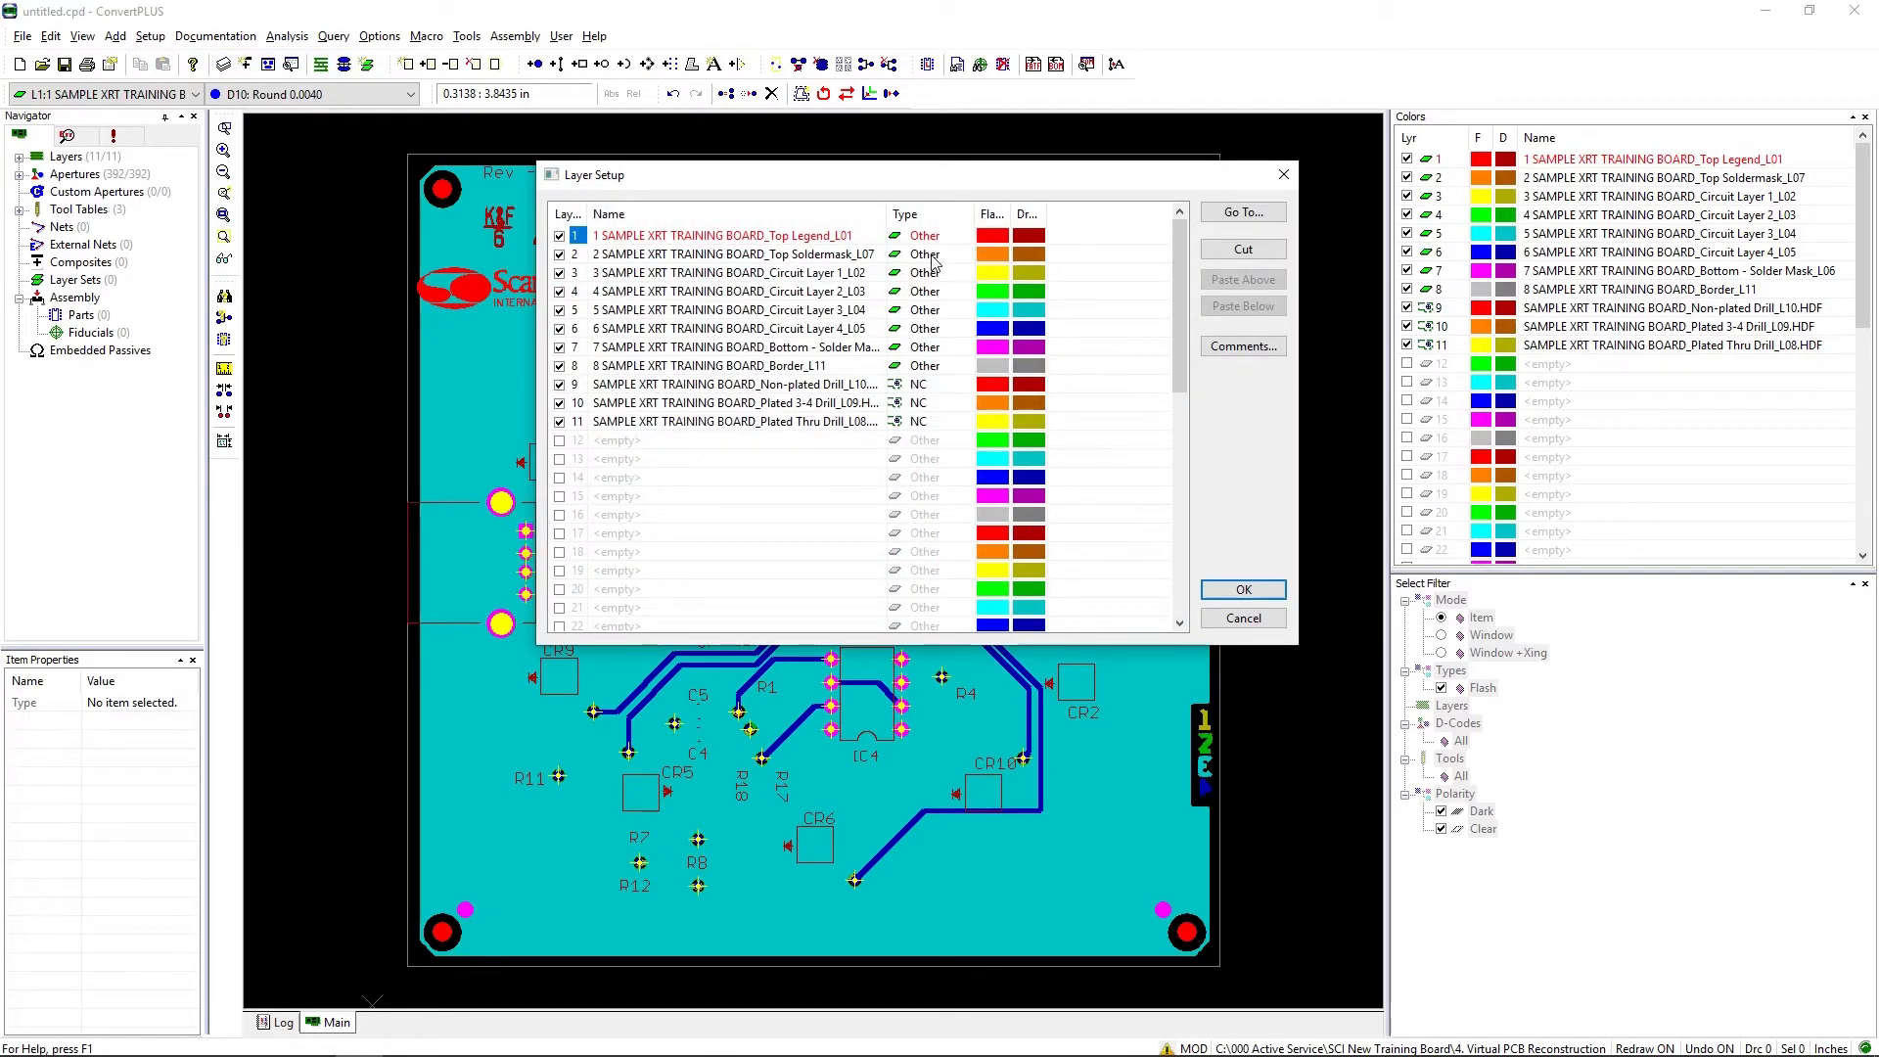
{"action": "left_click", "coordinate": [947, 237]}
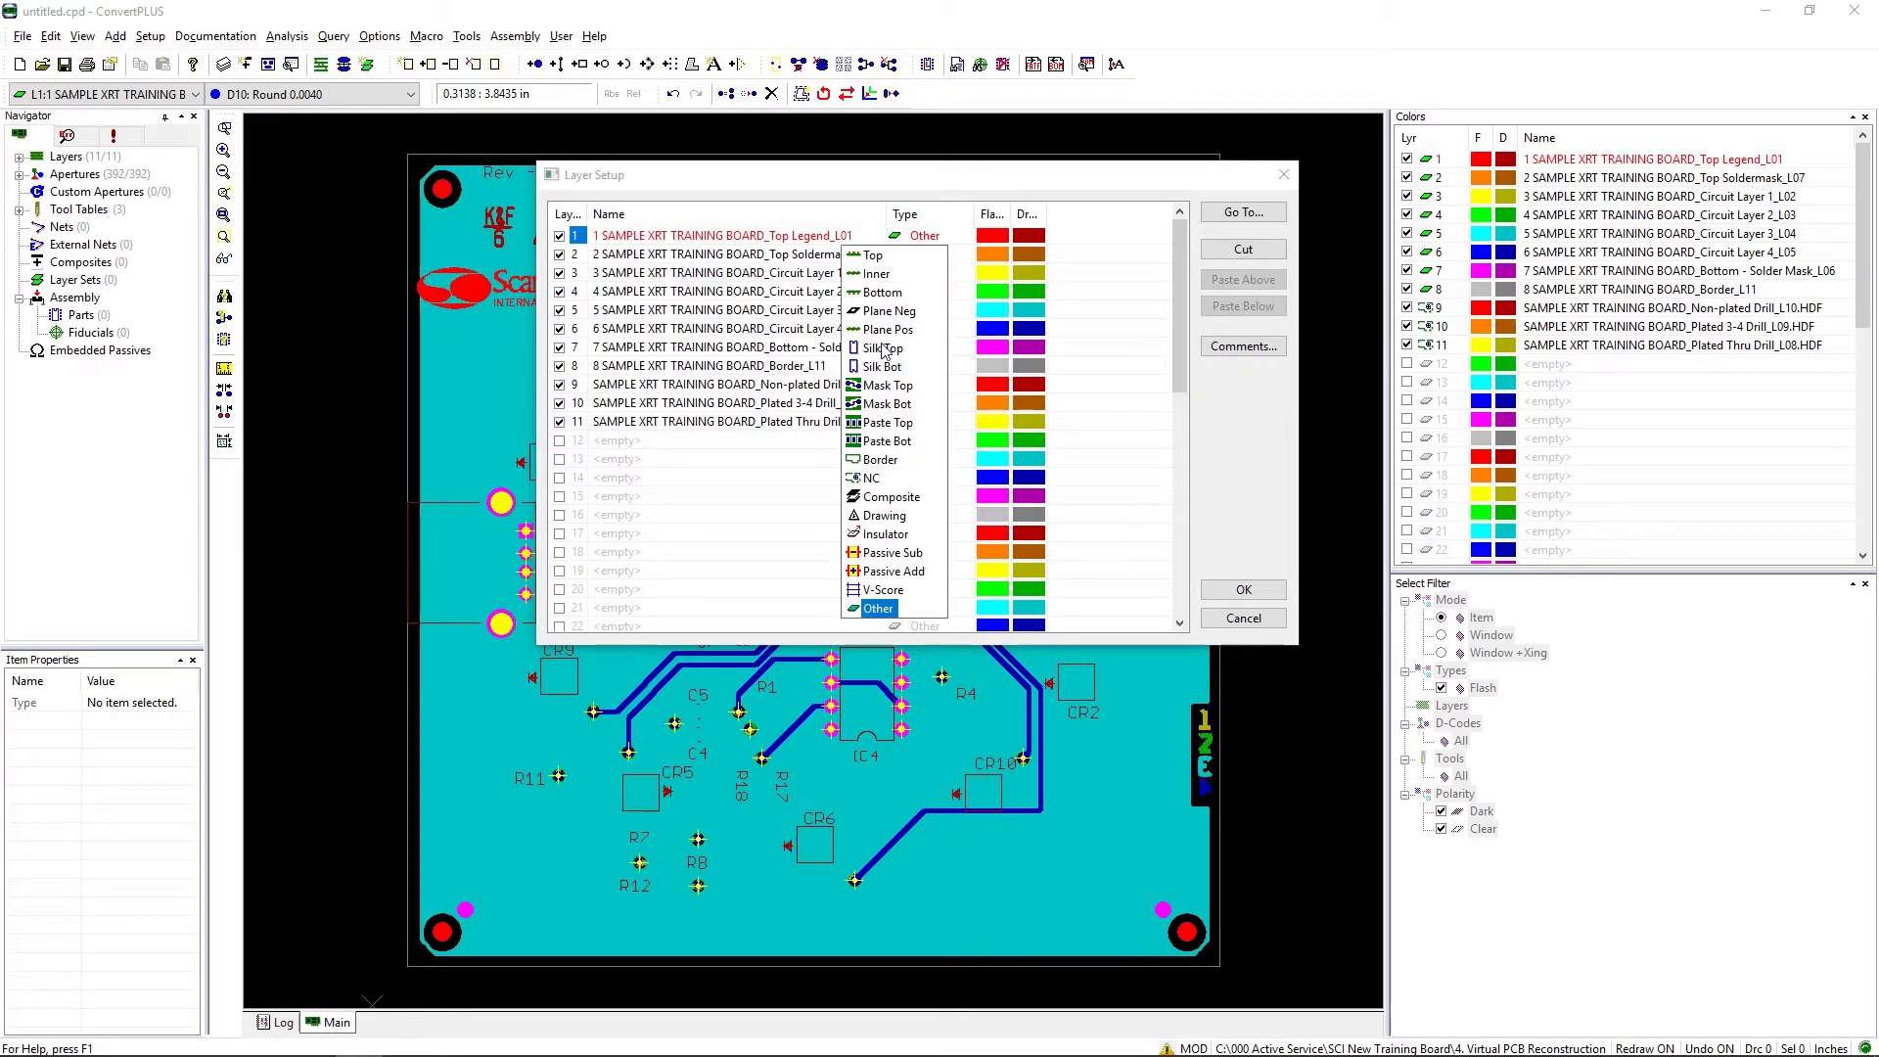
{"action": "left_click", "coordinate": [884, 350]}
{"action": "left_click", "coordinate": [934, 256]}
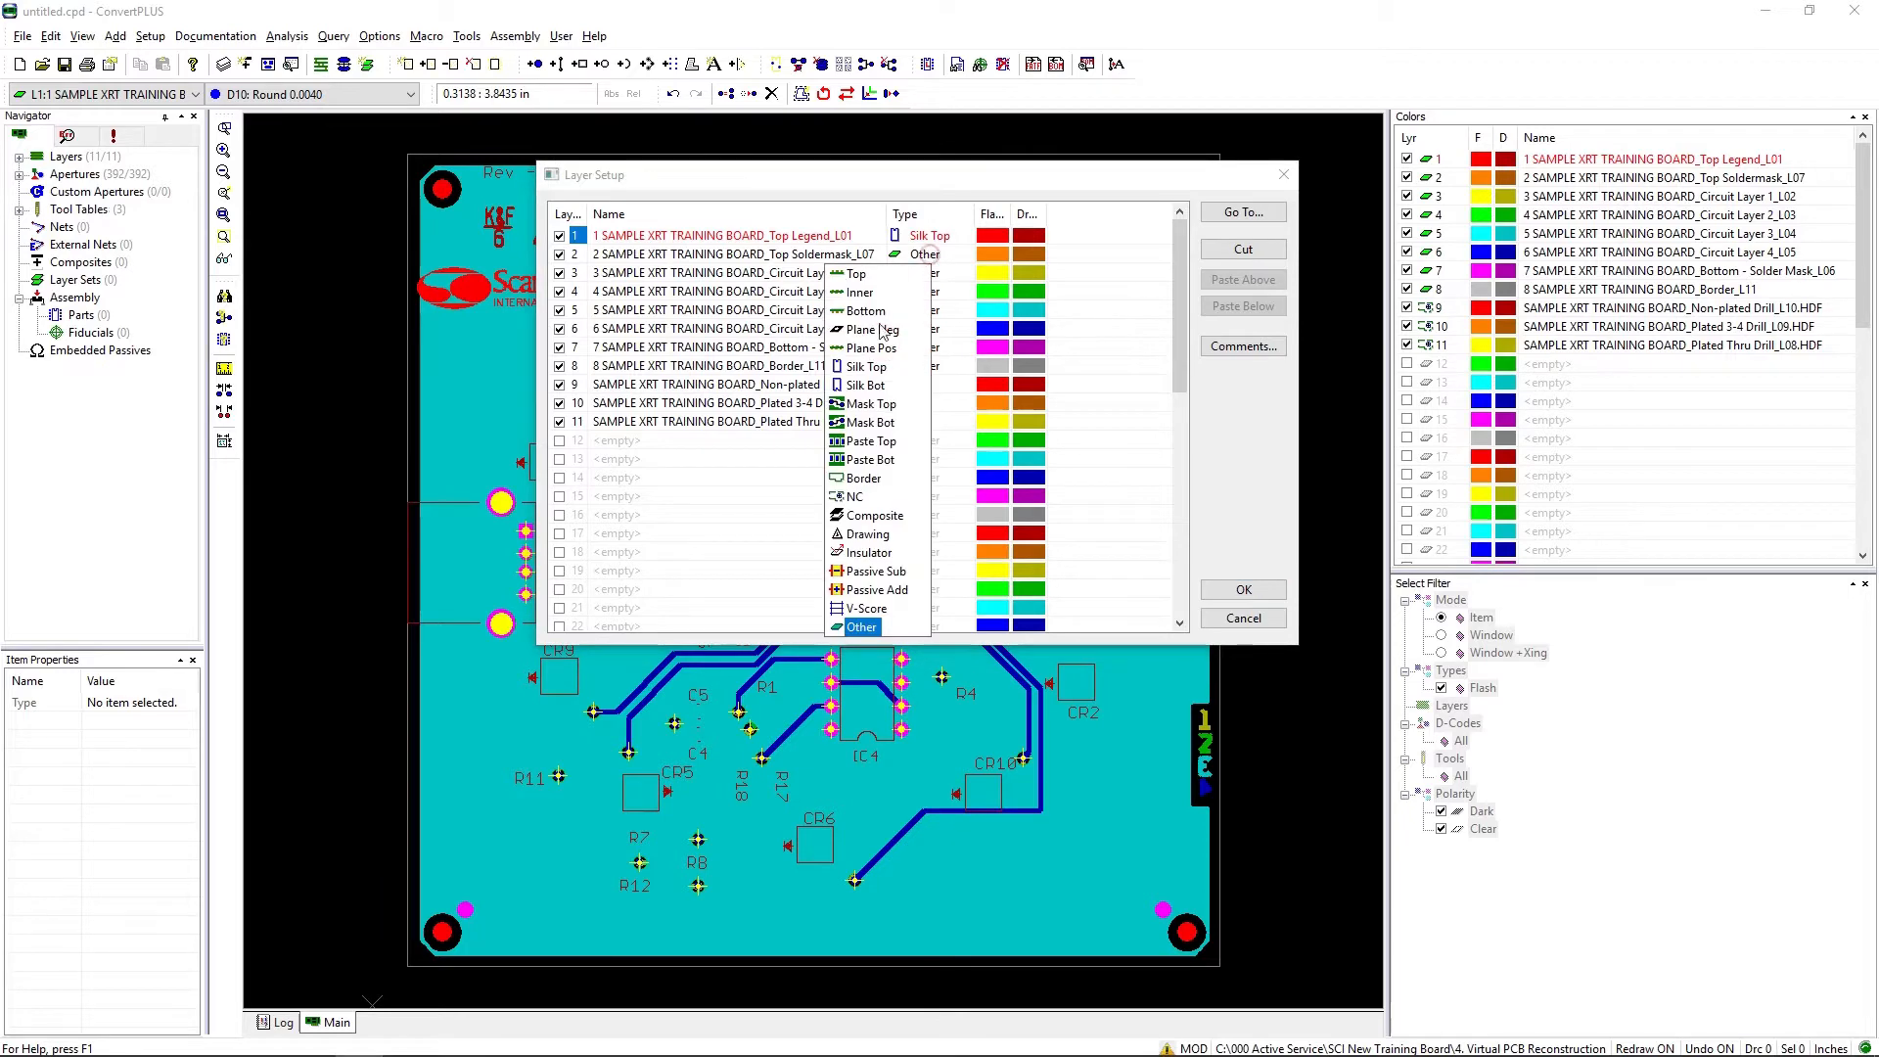
{"action": "left_click", "coordinate": [881, 404]}
Step: Set the layer types of Circuit Layer 1 to Top, Circuit Layers 2 and 3 to Inner, and Circuit Layer 4 to Bottom
{"action": "left_click", "coordinate": [930, 274]}
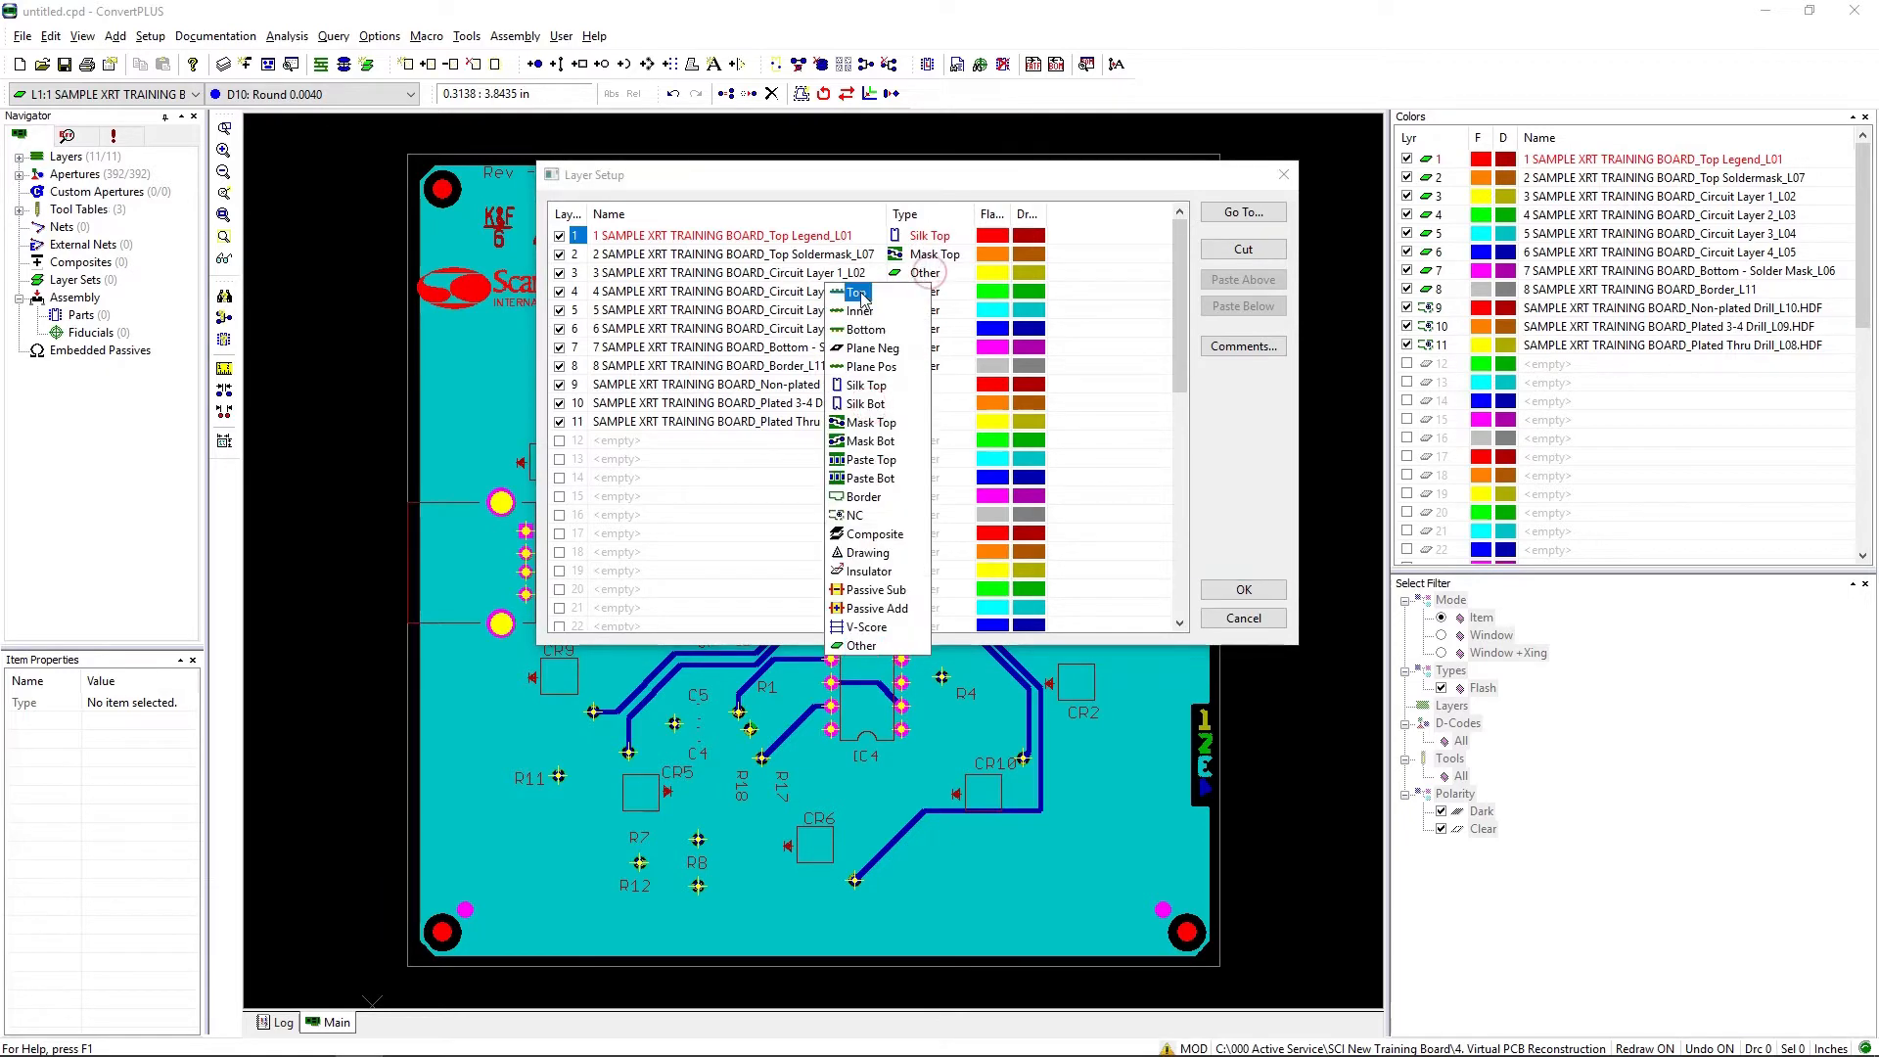
{"action": "left_click", "coordinate": [853, 292]}
{"action": "left_click", "coordinate": [918, 292]}
{"action": "left_click", "coordinate": [853, 330]}
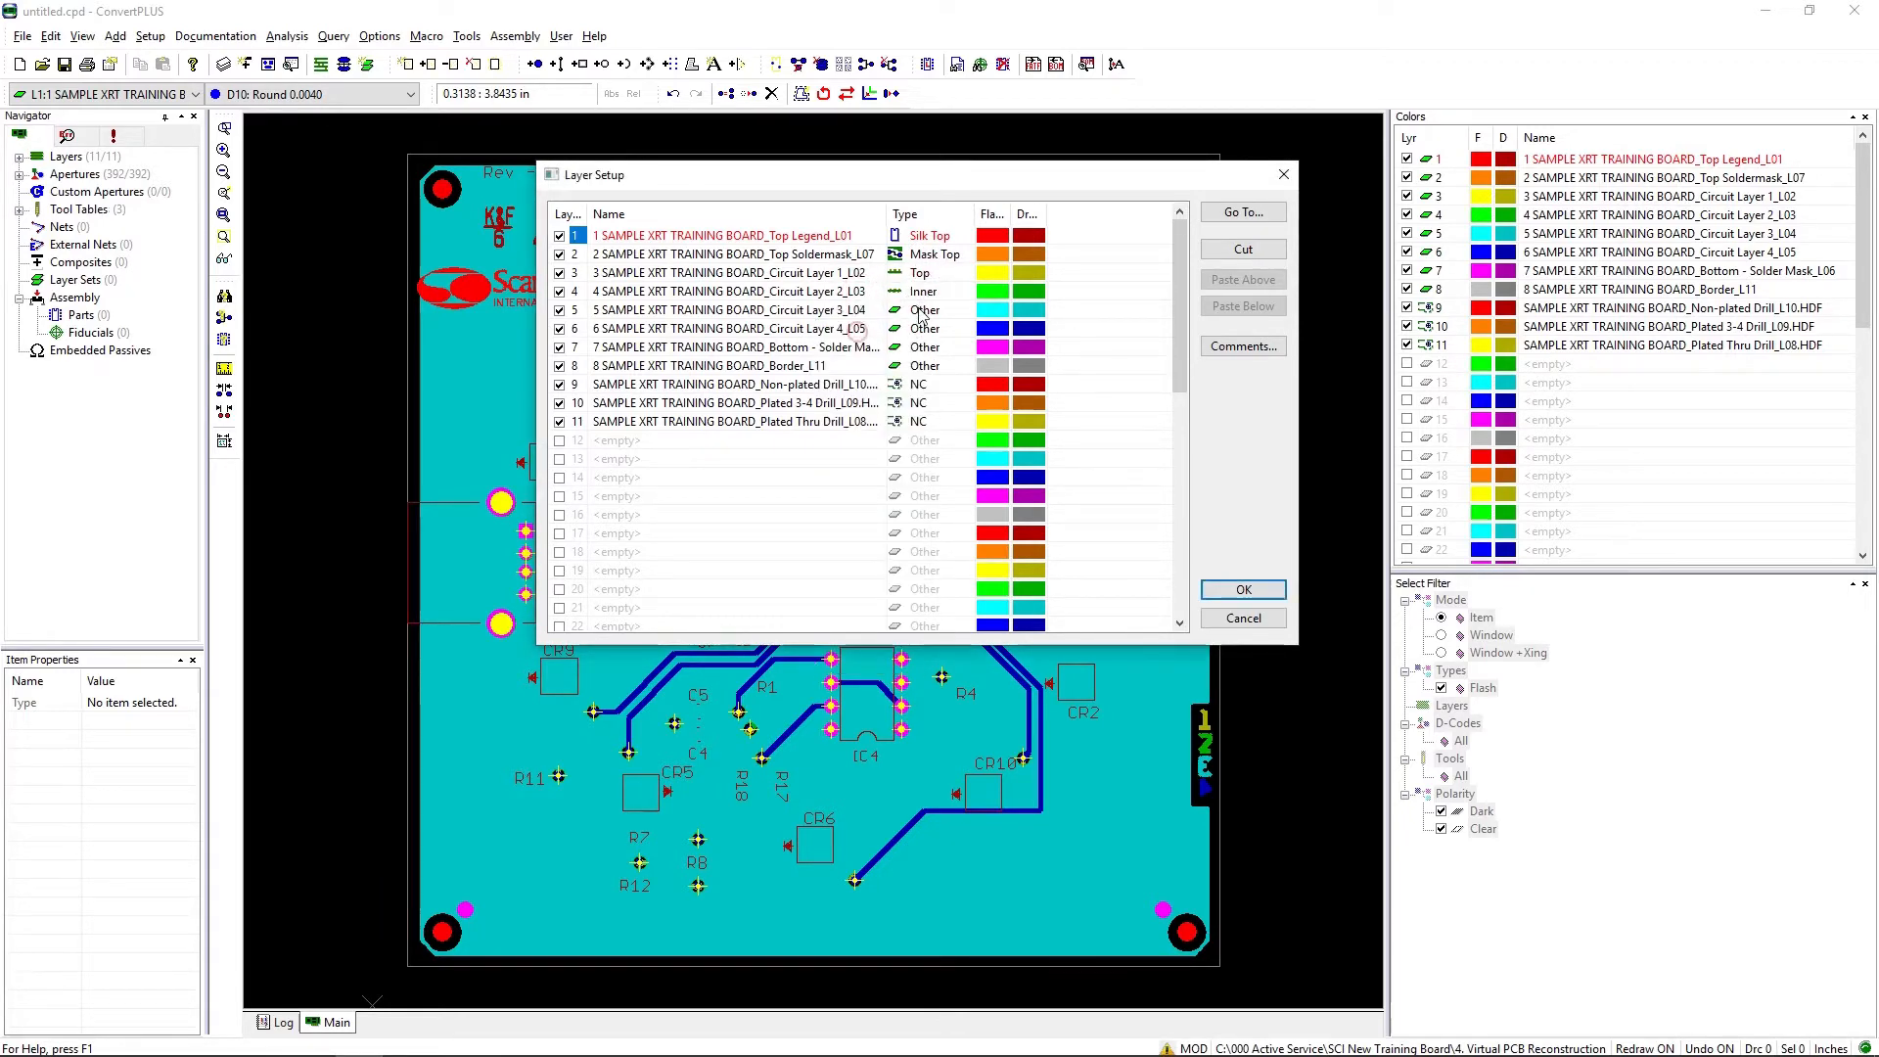
{"action": "left_click", "coordinate": [920, 312]}
{"action": "left_click", "coordinate": [854, 348]}
{"action": "left_click", "coordinate": [923, 330]}
{"action": "left_click", "coordinate": [867, 369]}
{"action": "left_click", "coordinate": [930, 336]}
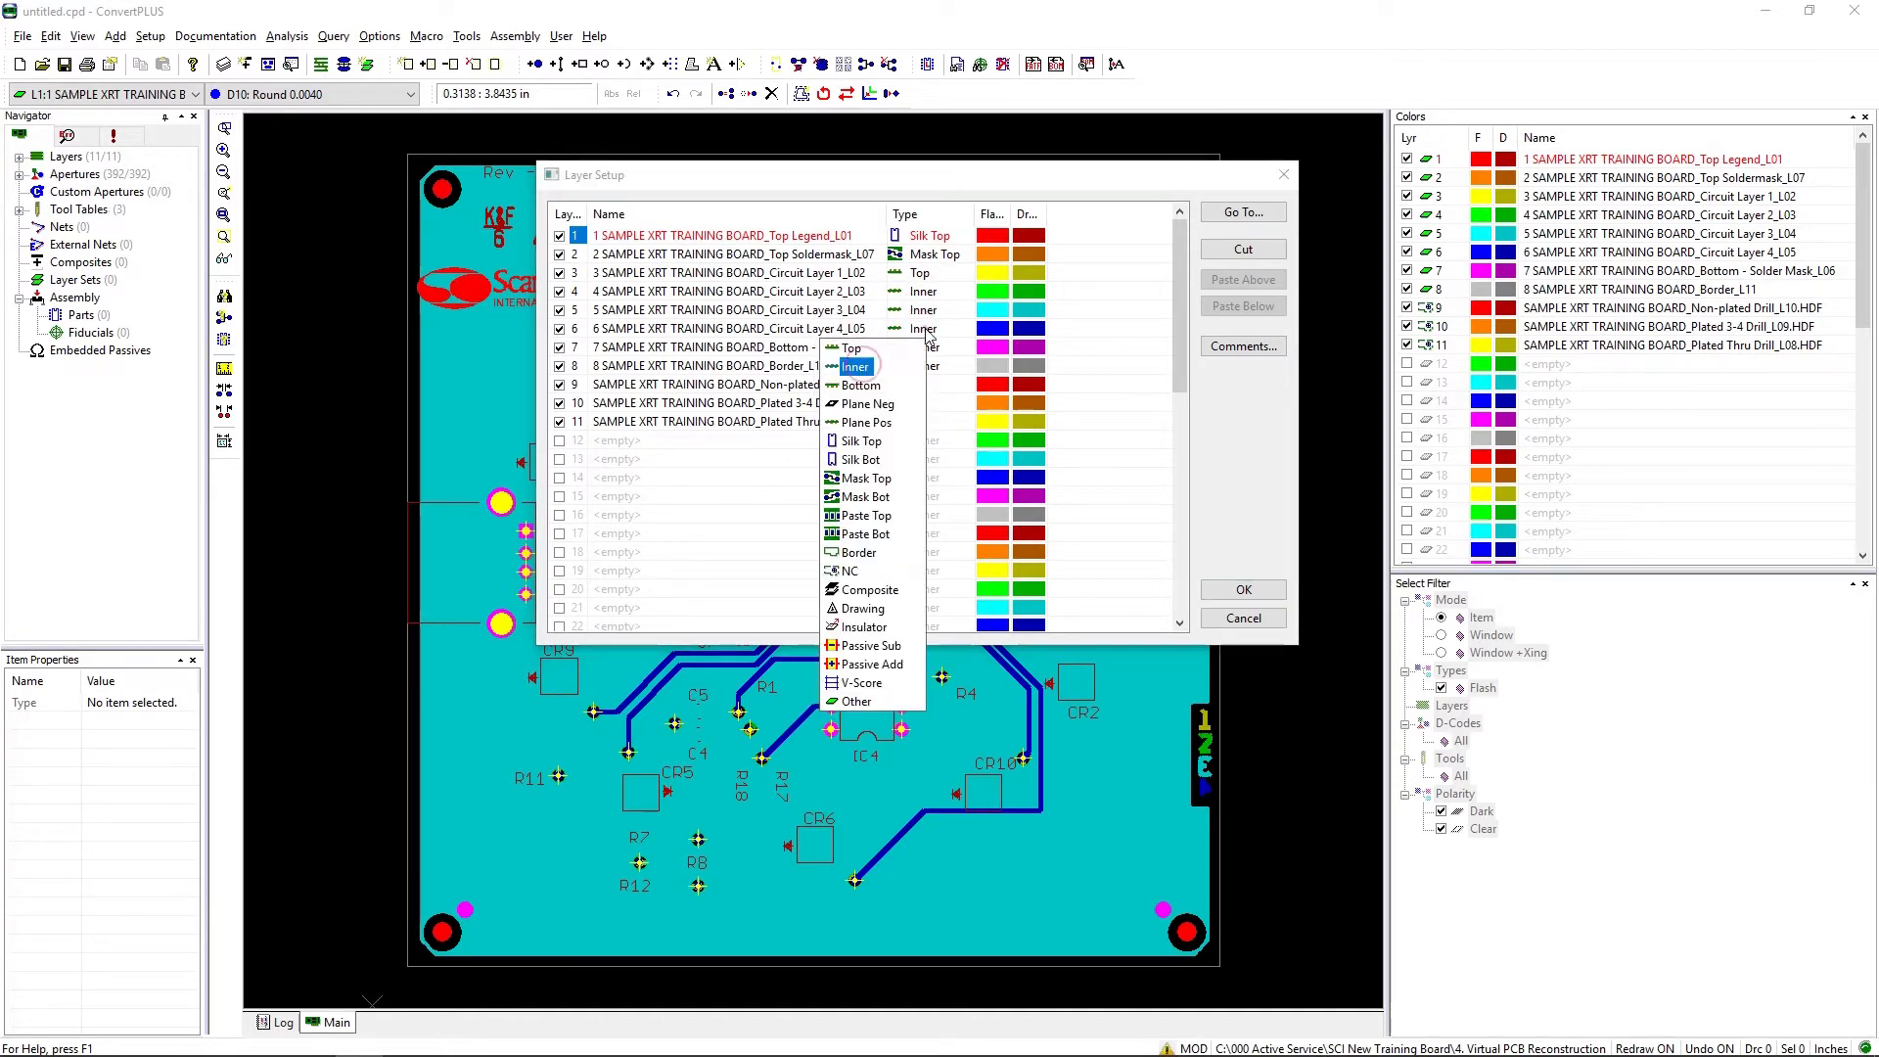
{"action": "left_click", "coordinate": [860, 386]}
Step: Set the Bottom Solder Mask layer to Mask Bot and the Border layer to Border, and apply the layer setup
{"action": "left_click", "coordinate": [930, 351]}
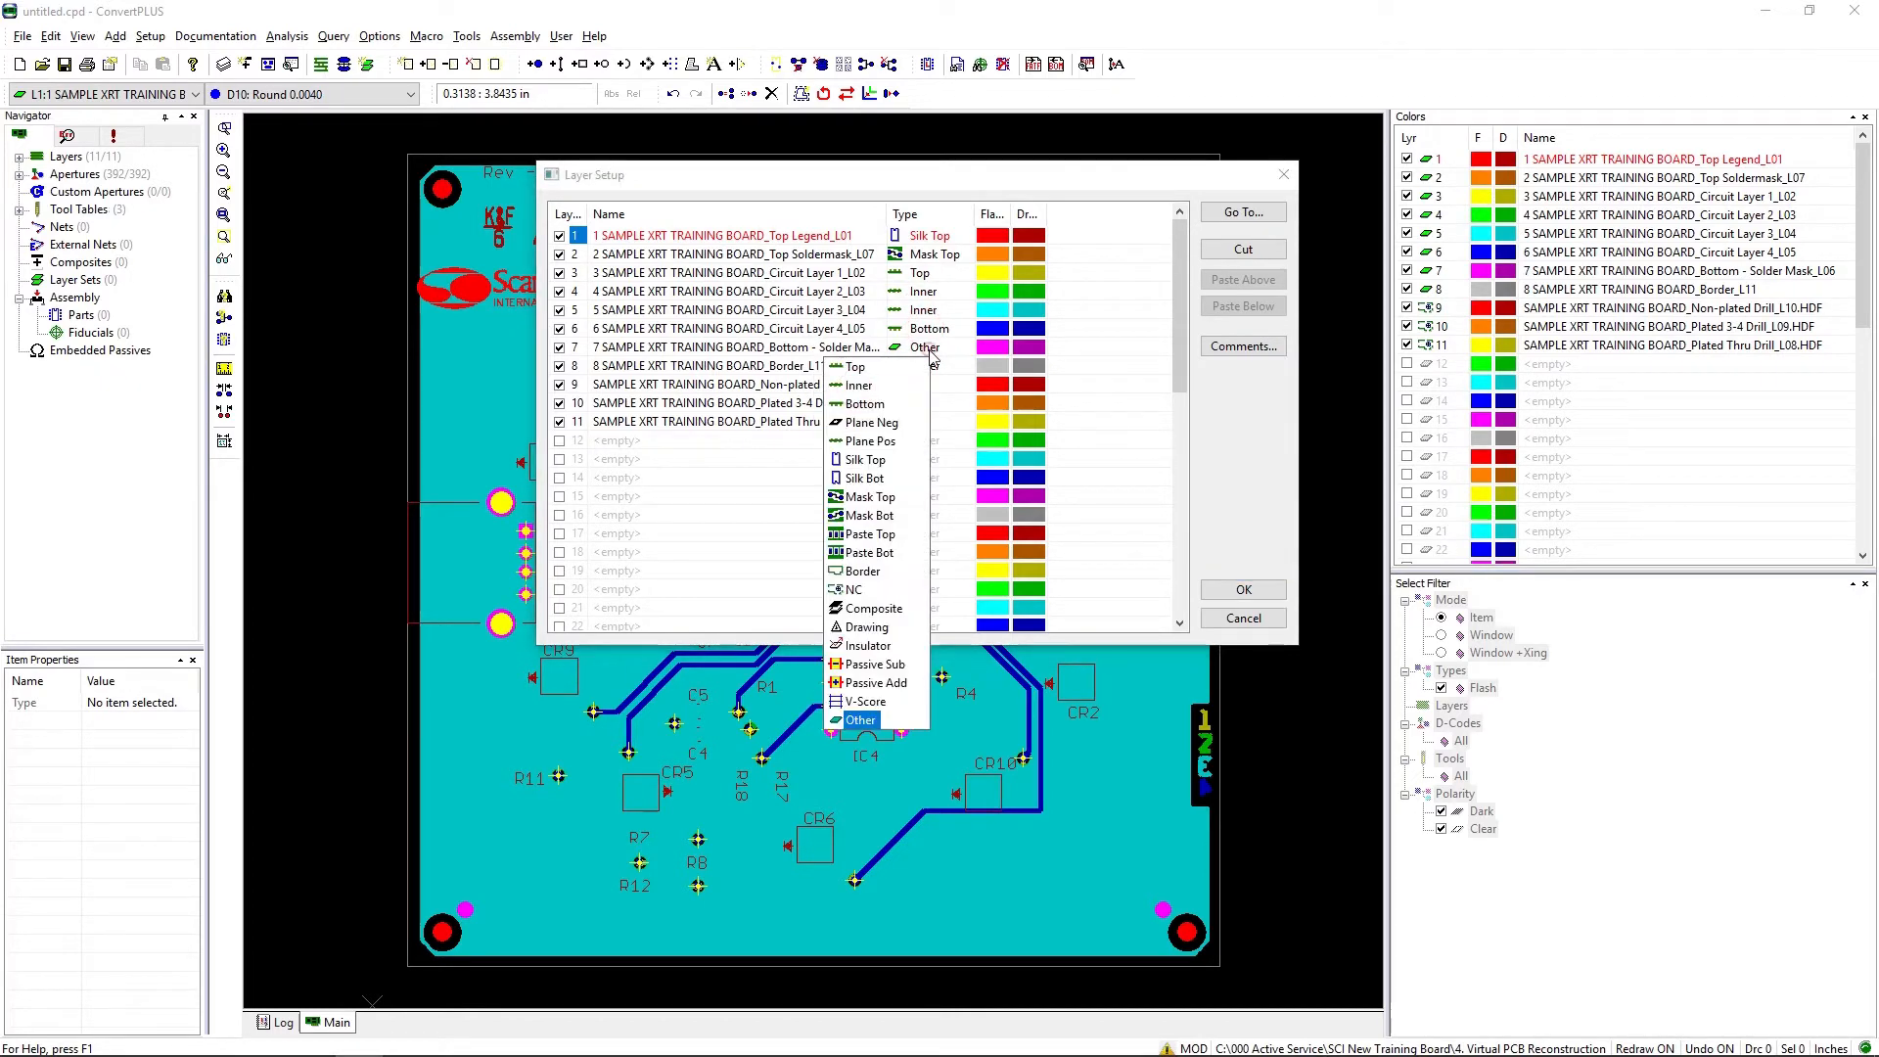
{"action": "left_click", "coordinate": [867, 517]}
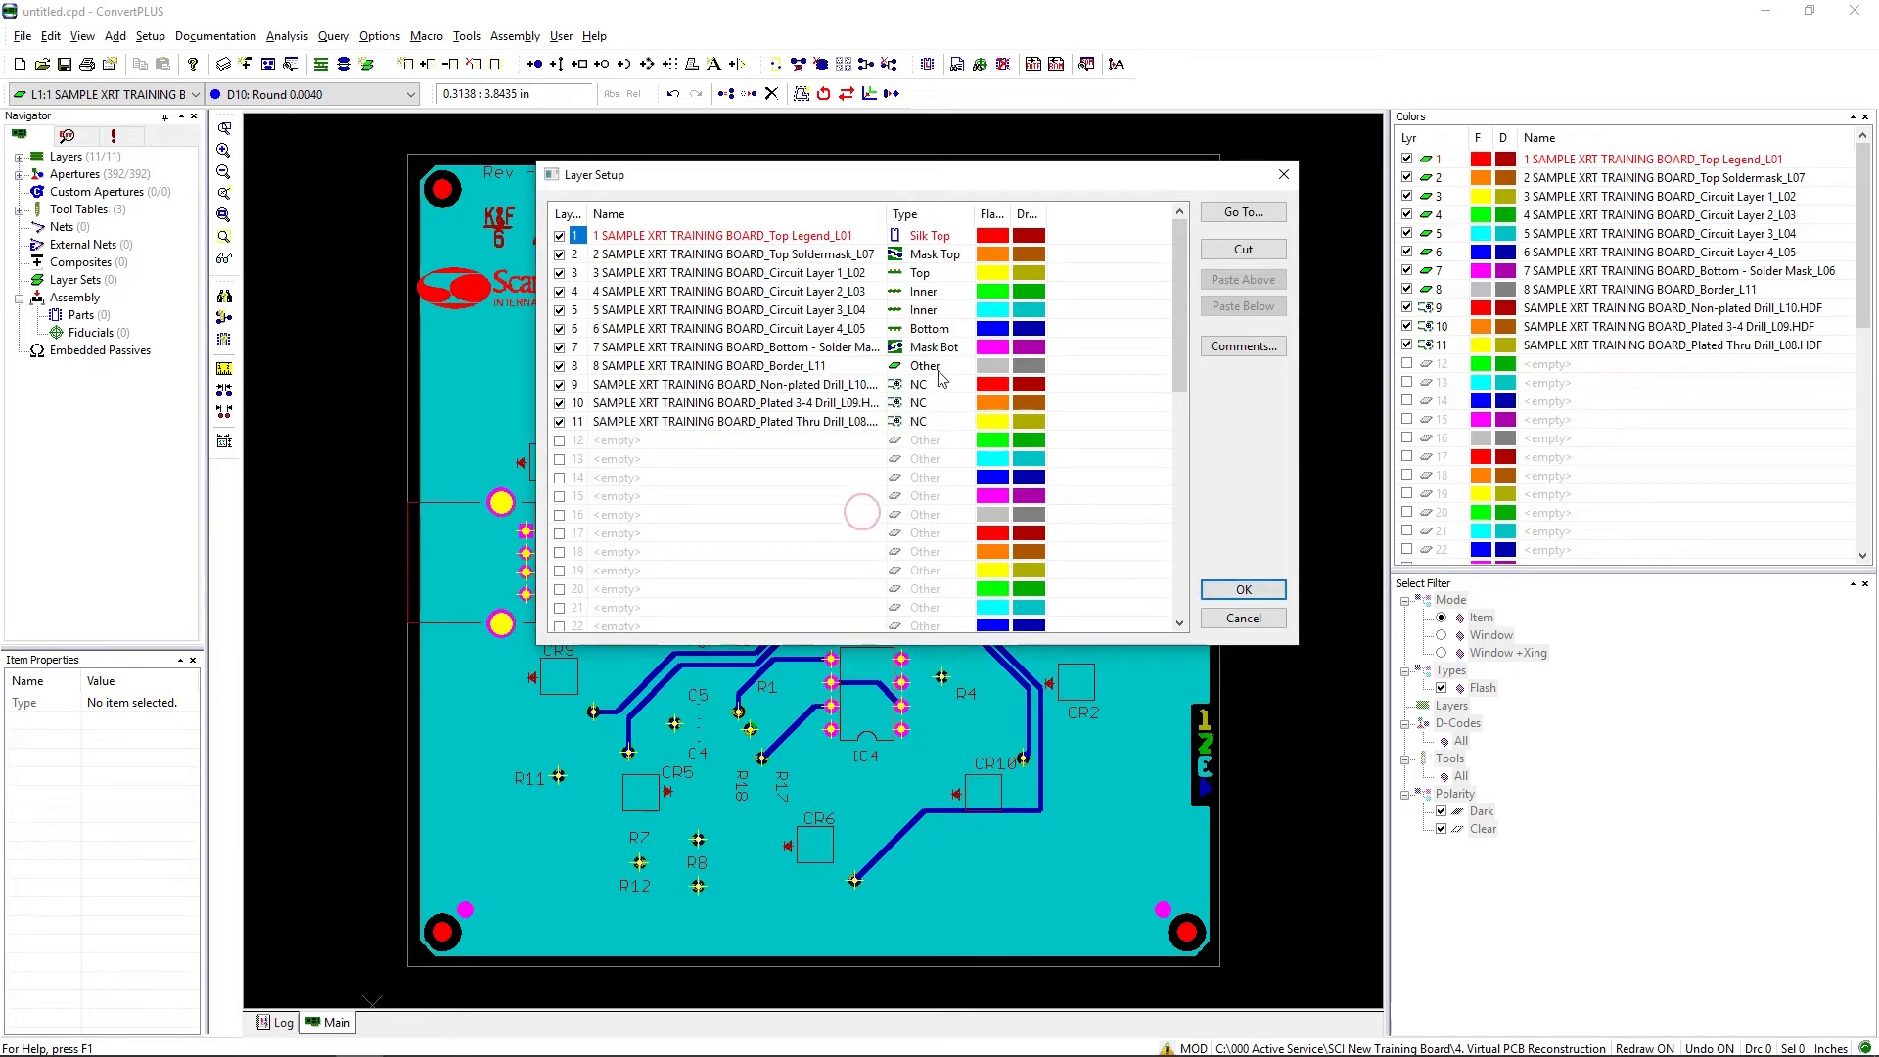
{"action": "left_click", "coordinate": [928, 368]}
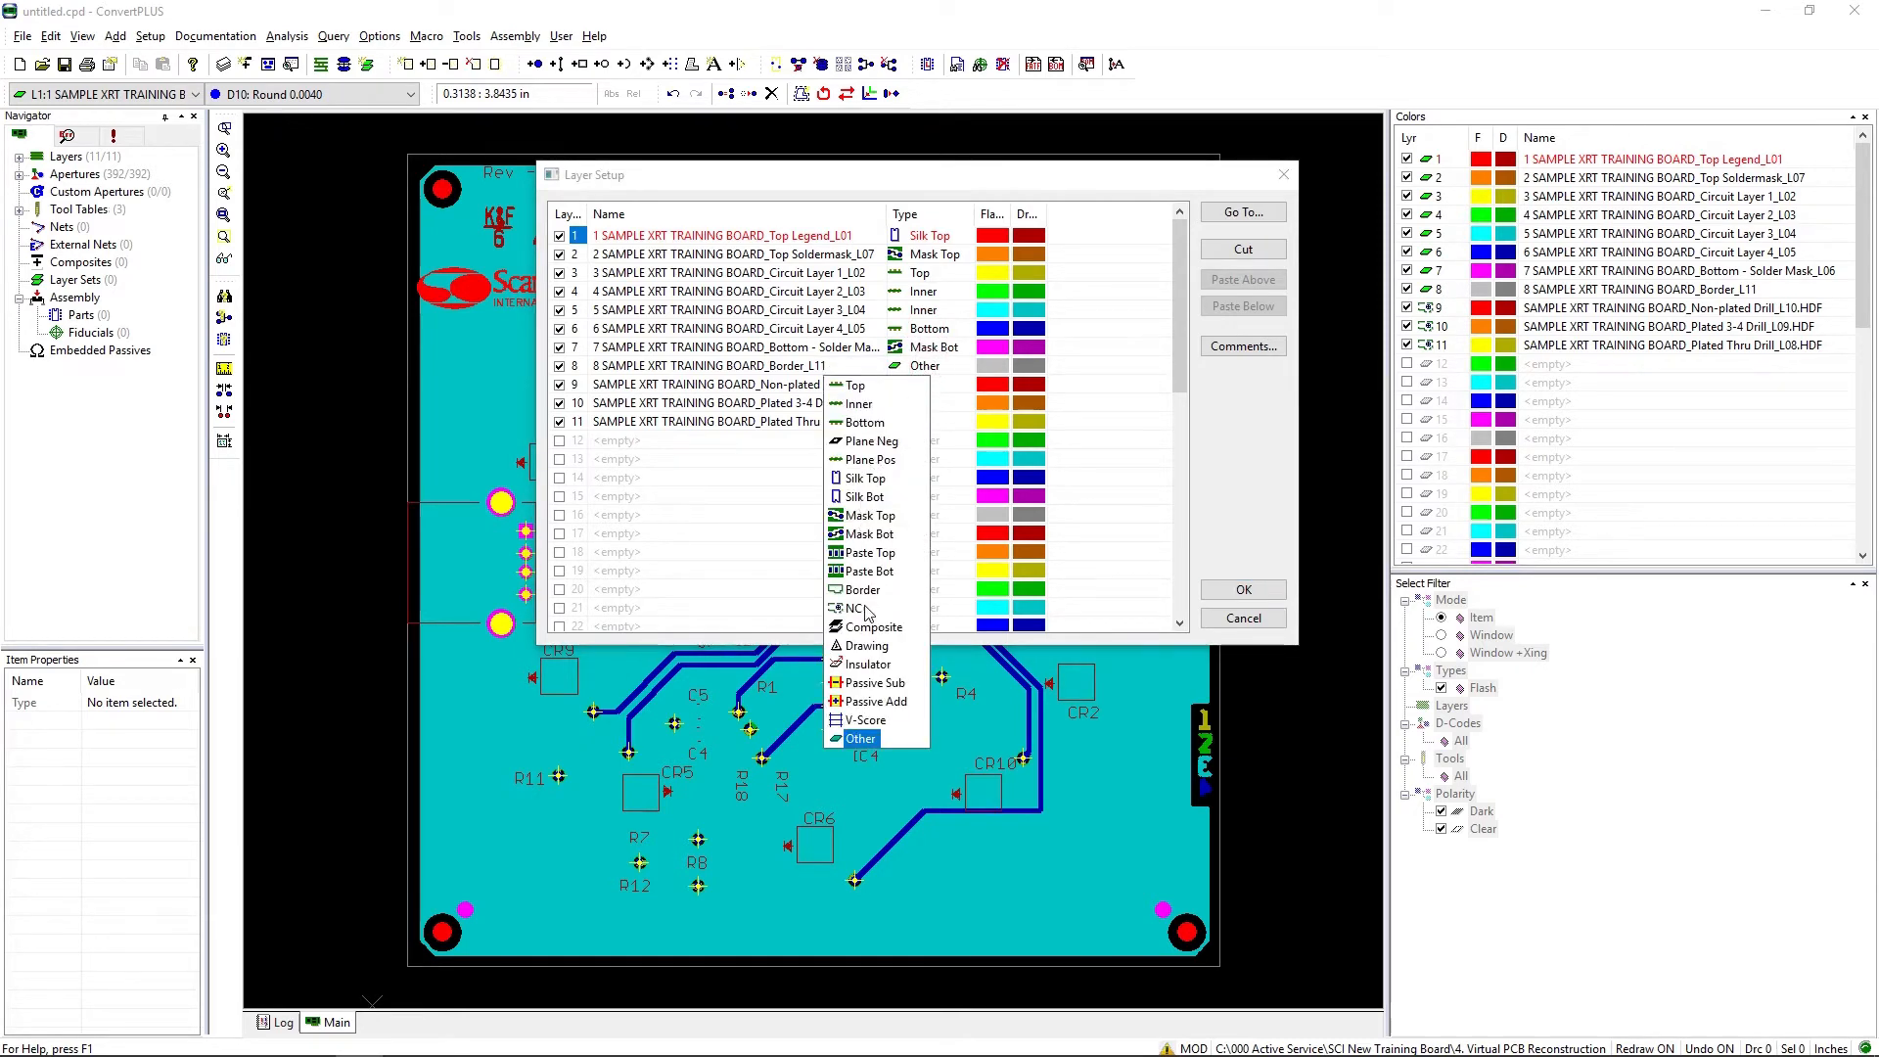
{"action": "left_click", "coordinate": [865, 591]}
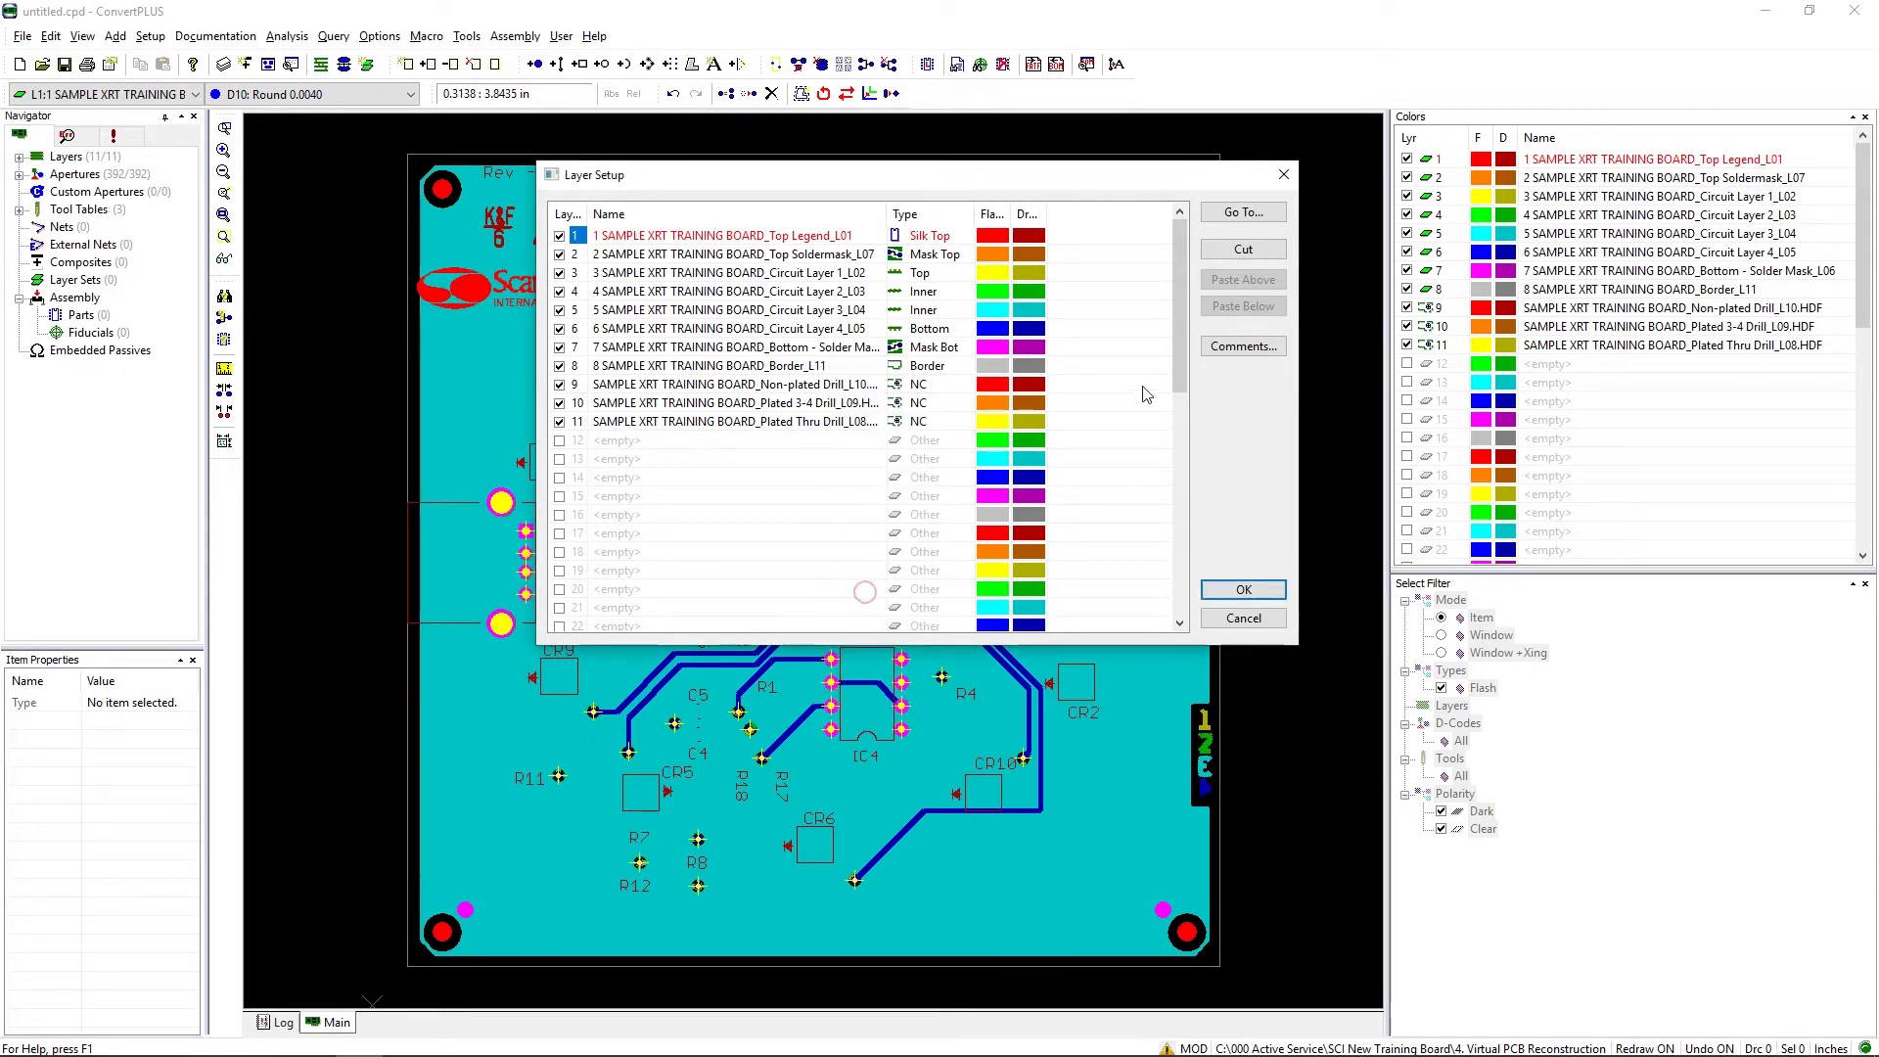
{"action": "left_click", "coordinate": [1244, 590]}
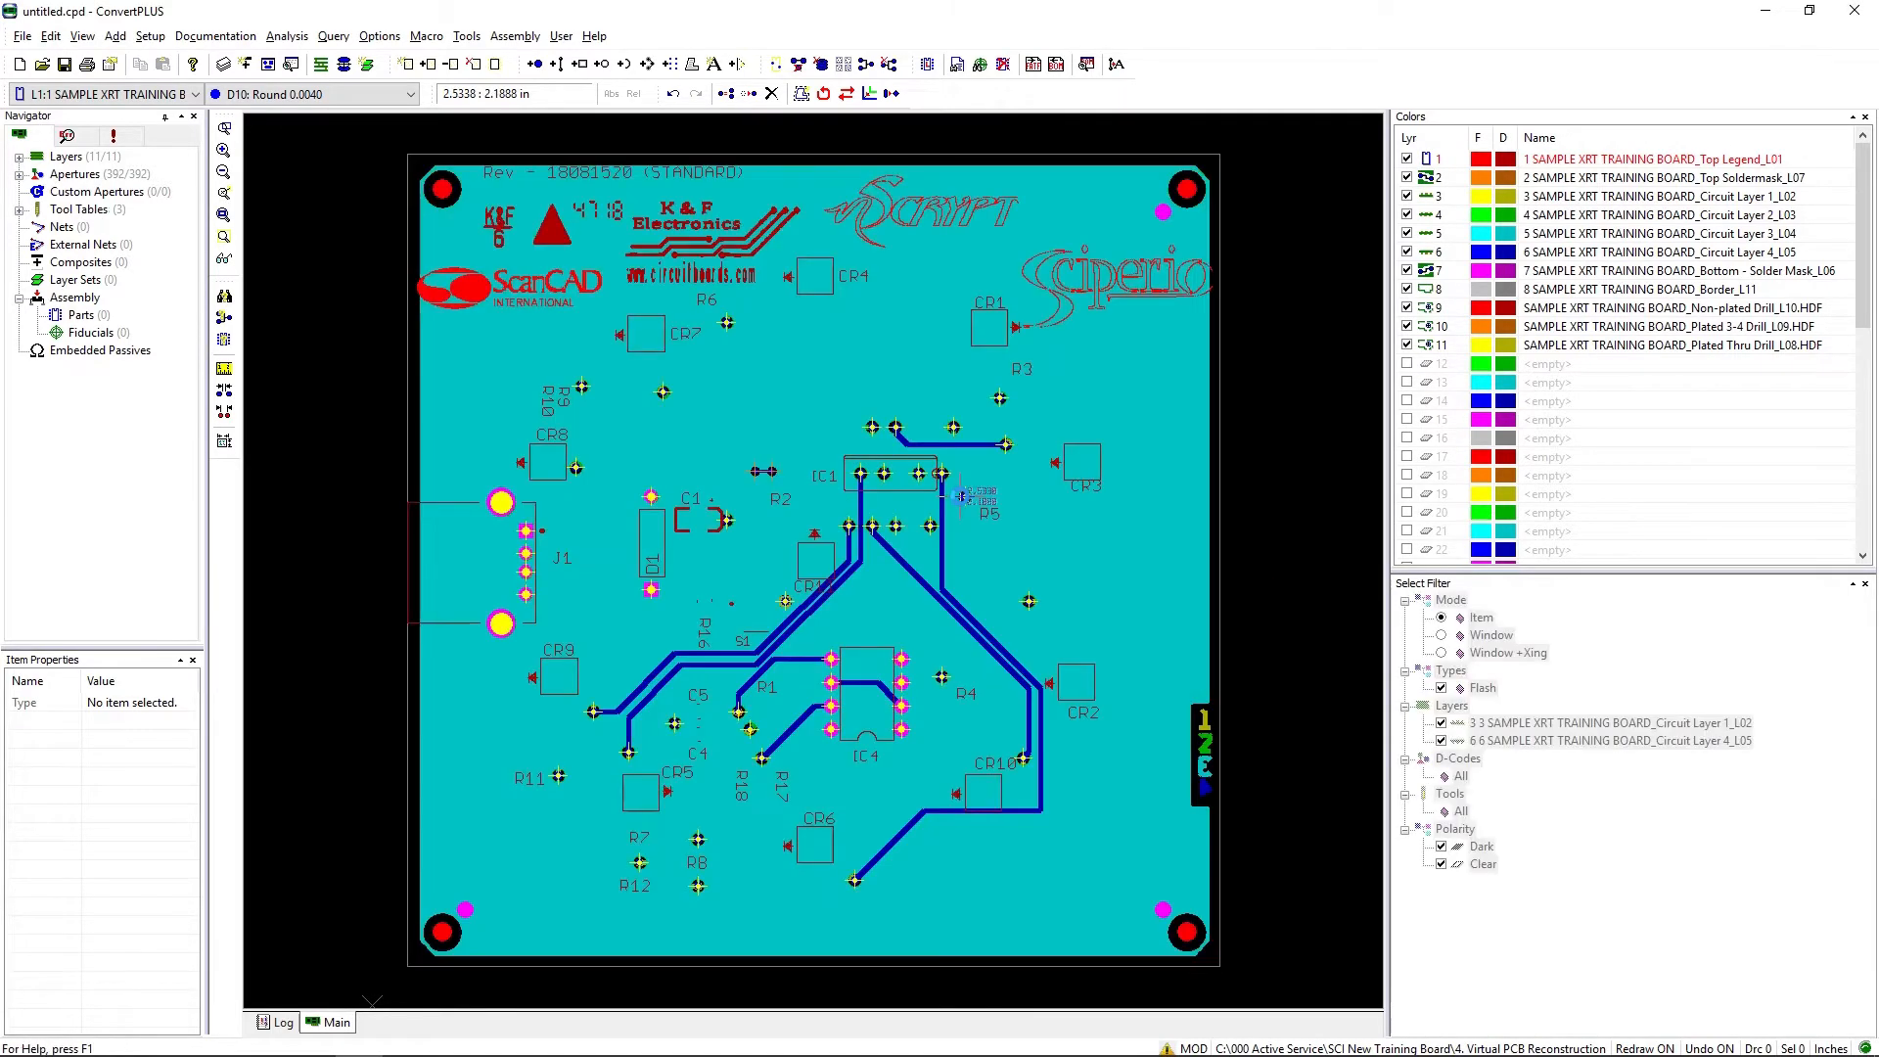
Step: Create a new blind/buried via layer set named 2-4
{"action": "left_click", "coordinate": [152, 37]}
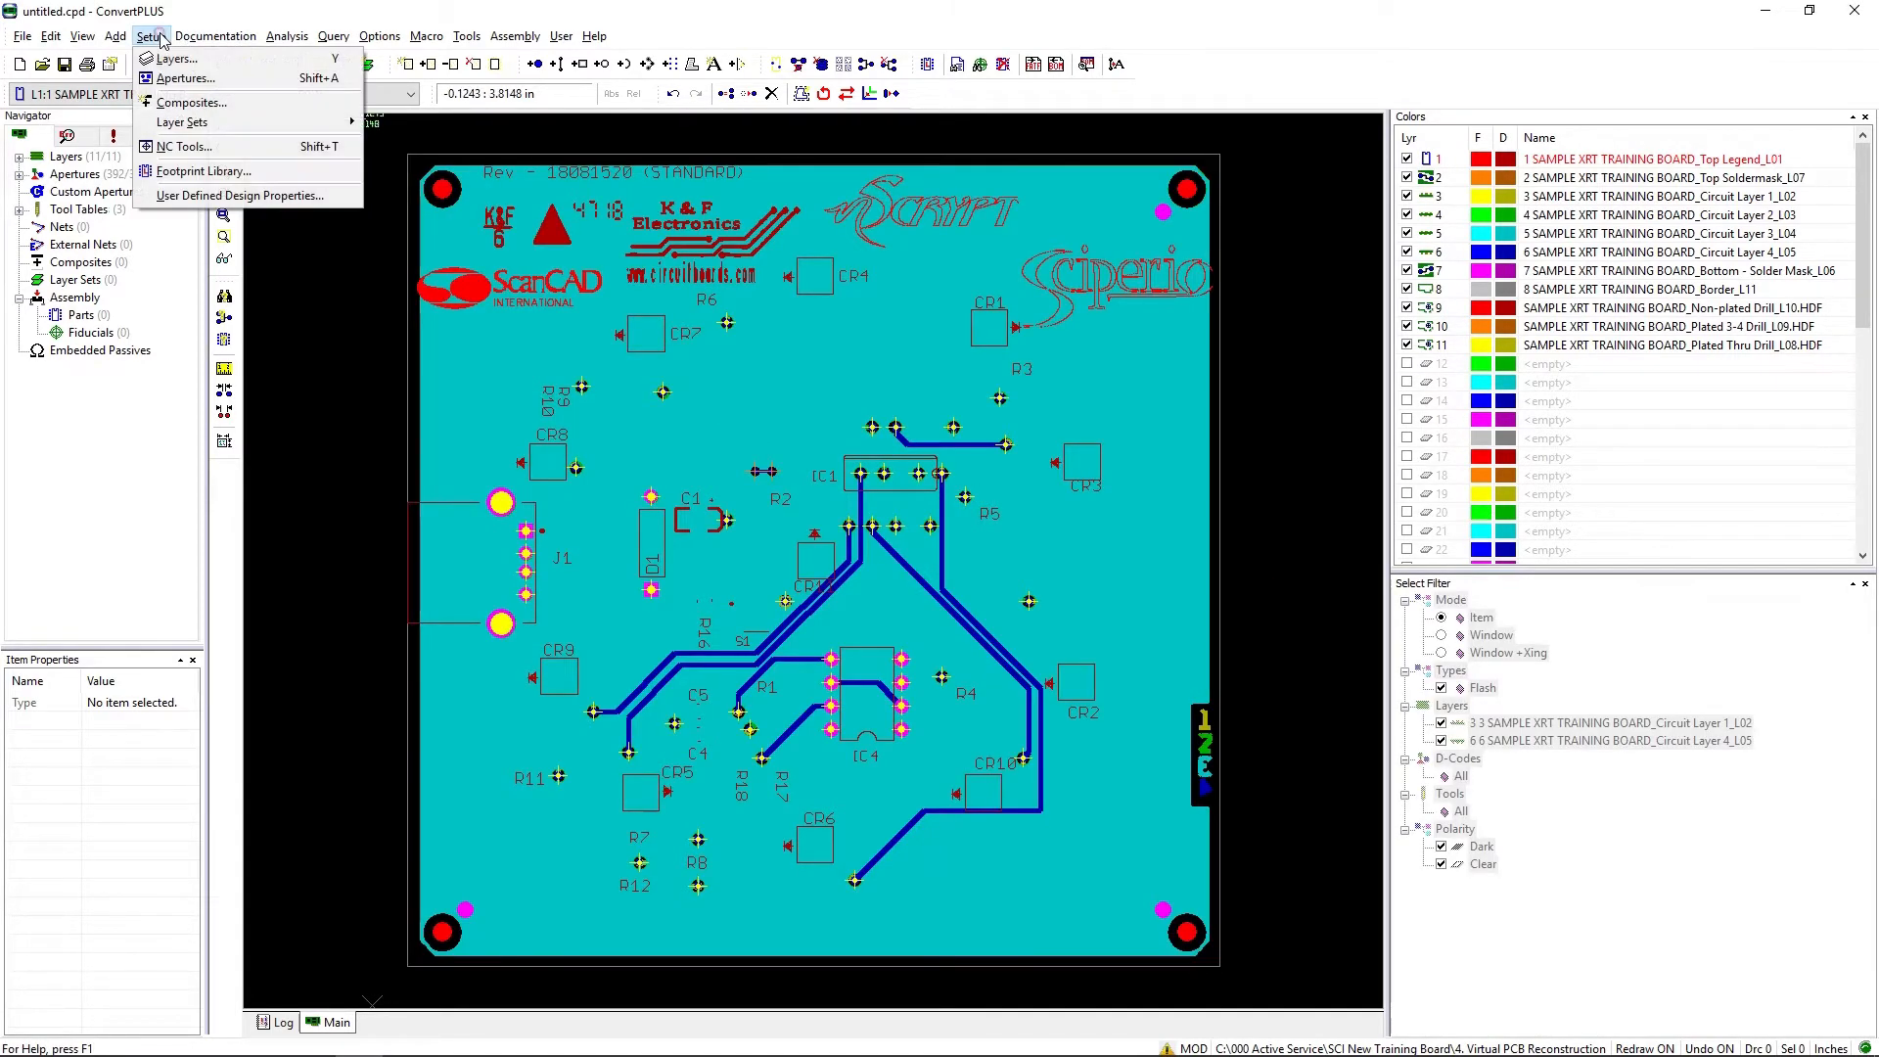
{"action": "mouse_move", "coordinate": [196, 121]}
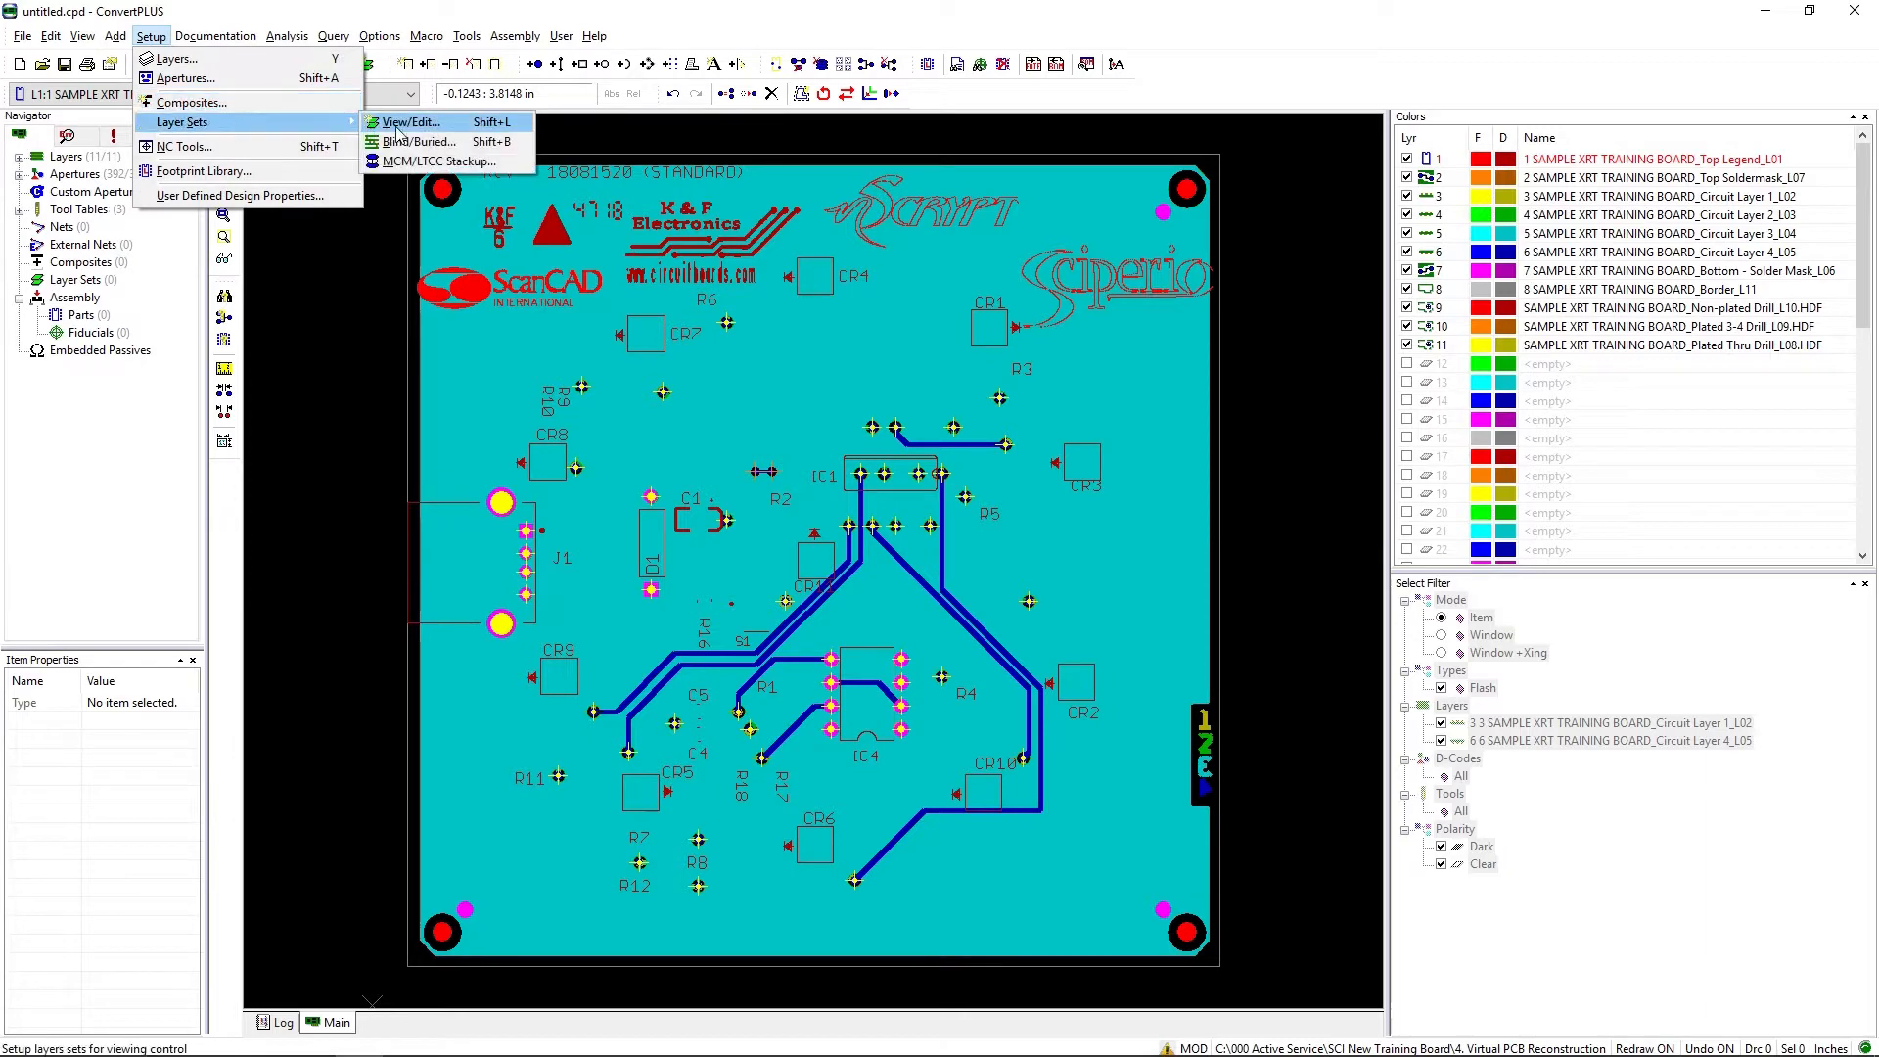
{"action": "left_click", "coordinate": [423, 141]}
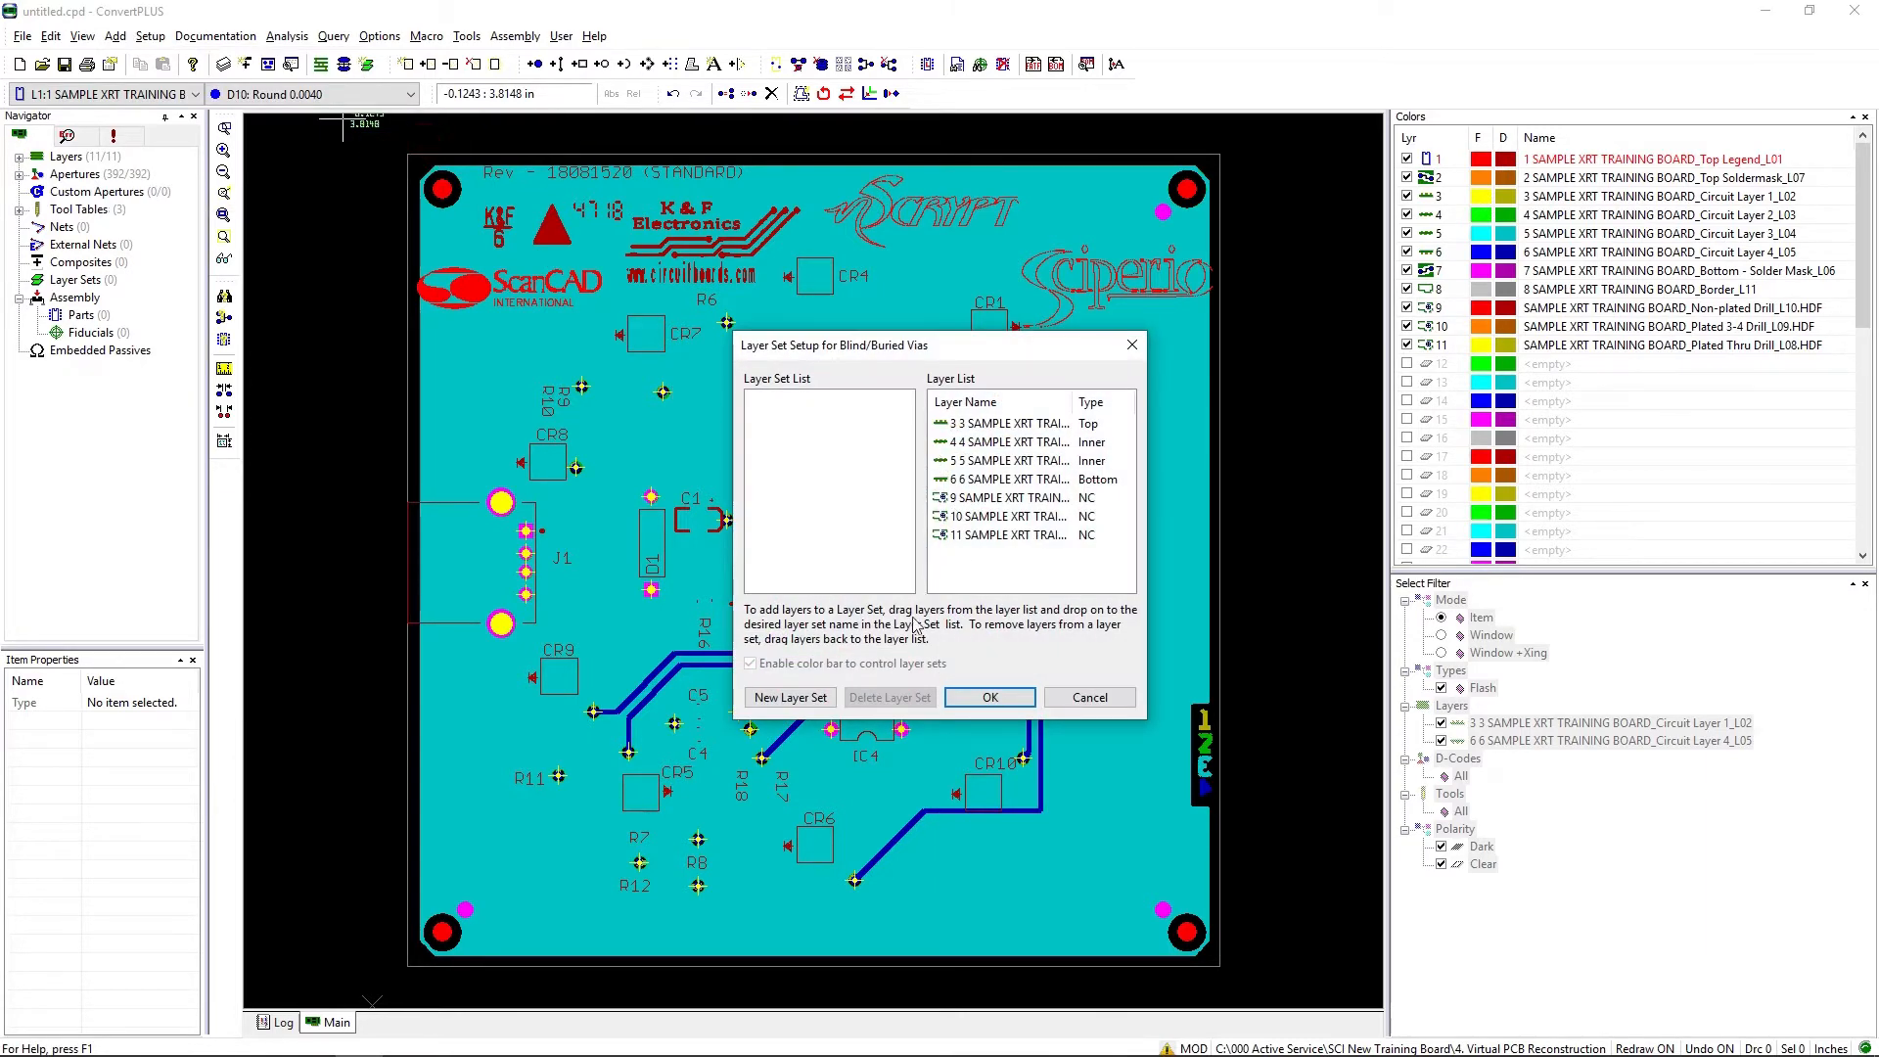
{"action": "left_click", "coordinate": [790, 697]}
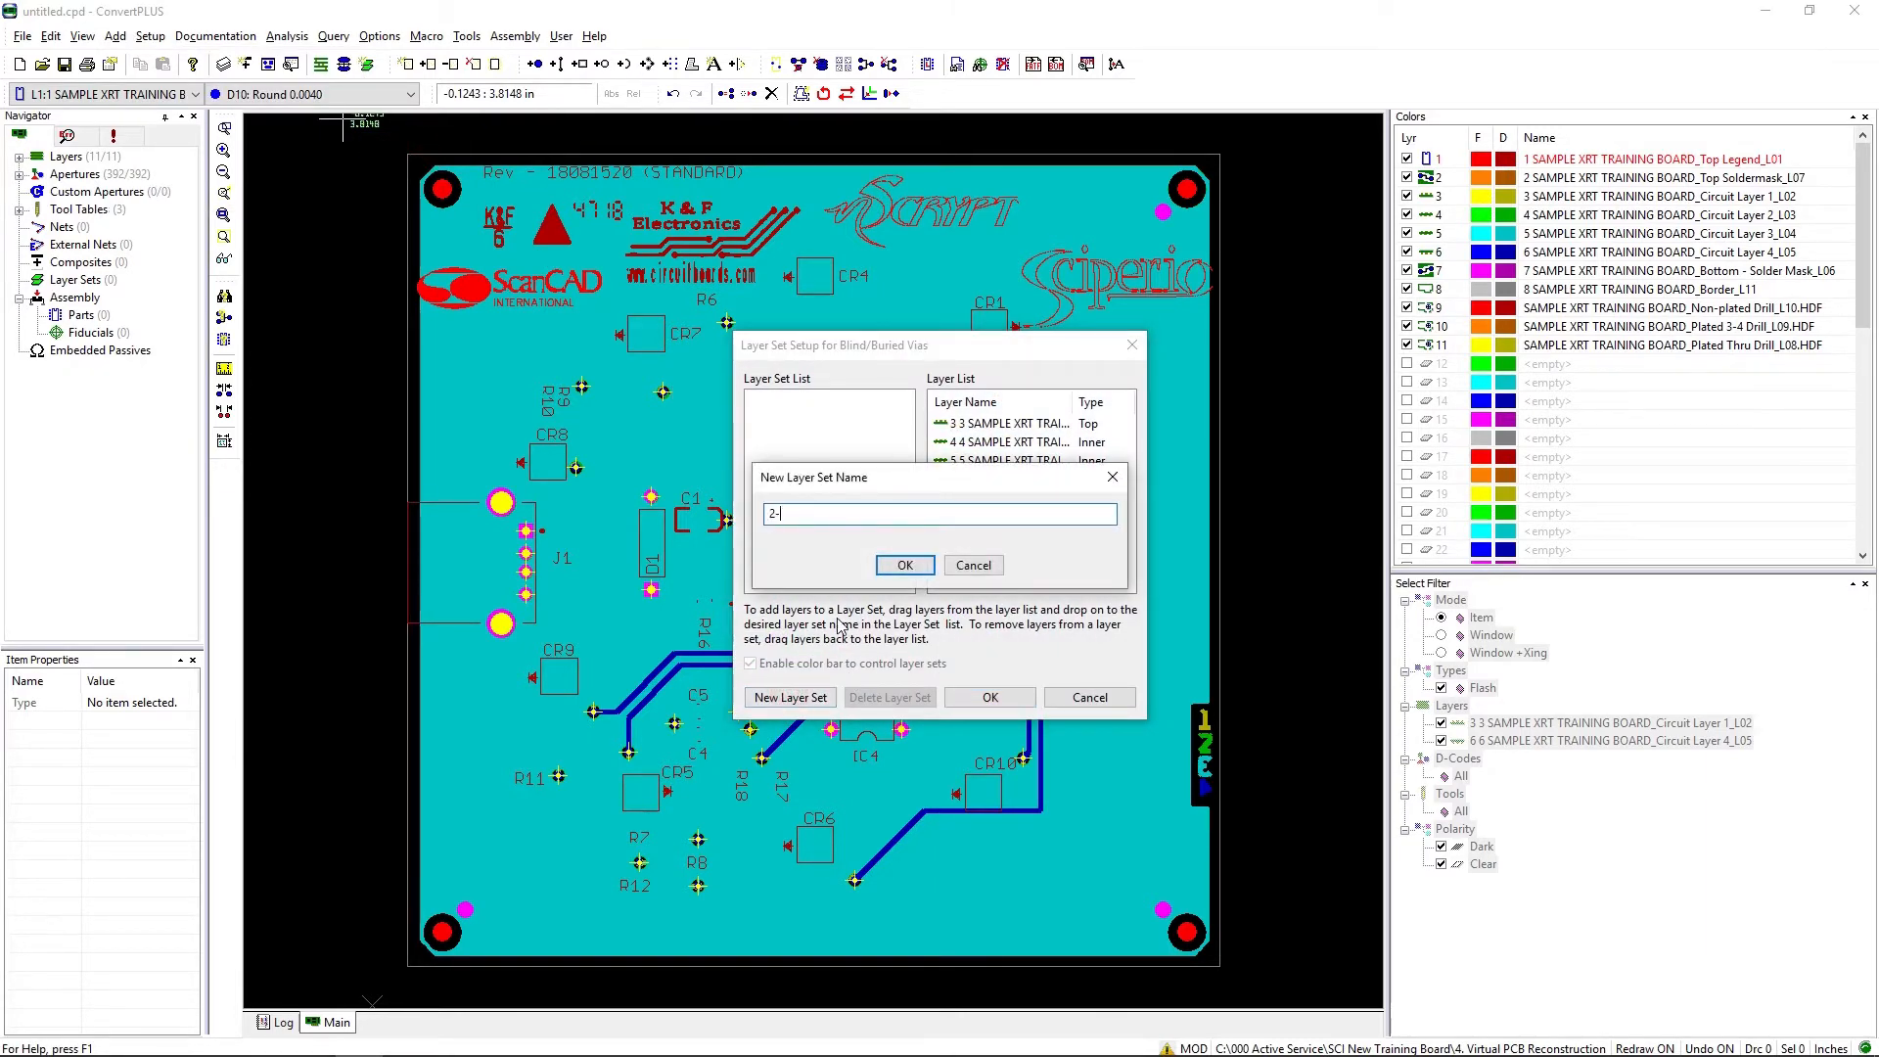
{"action": "left_click", "coordinate": [906, 565]}
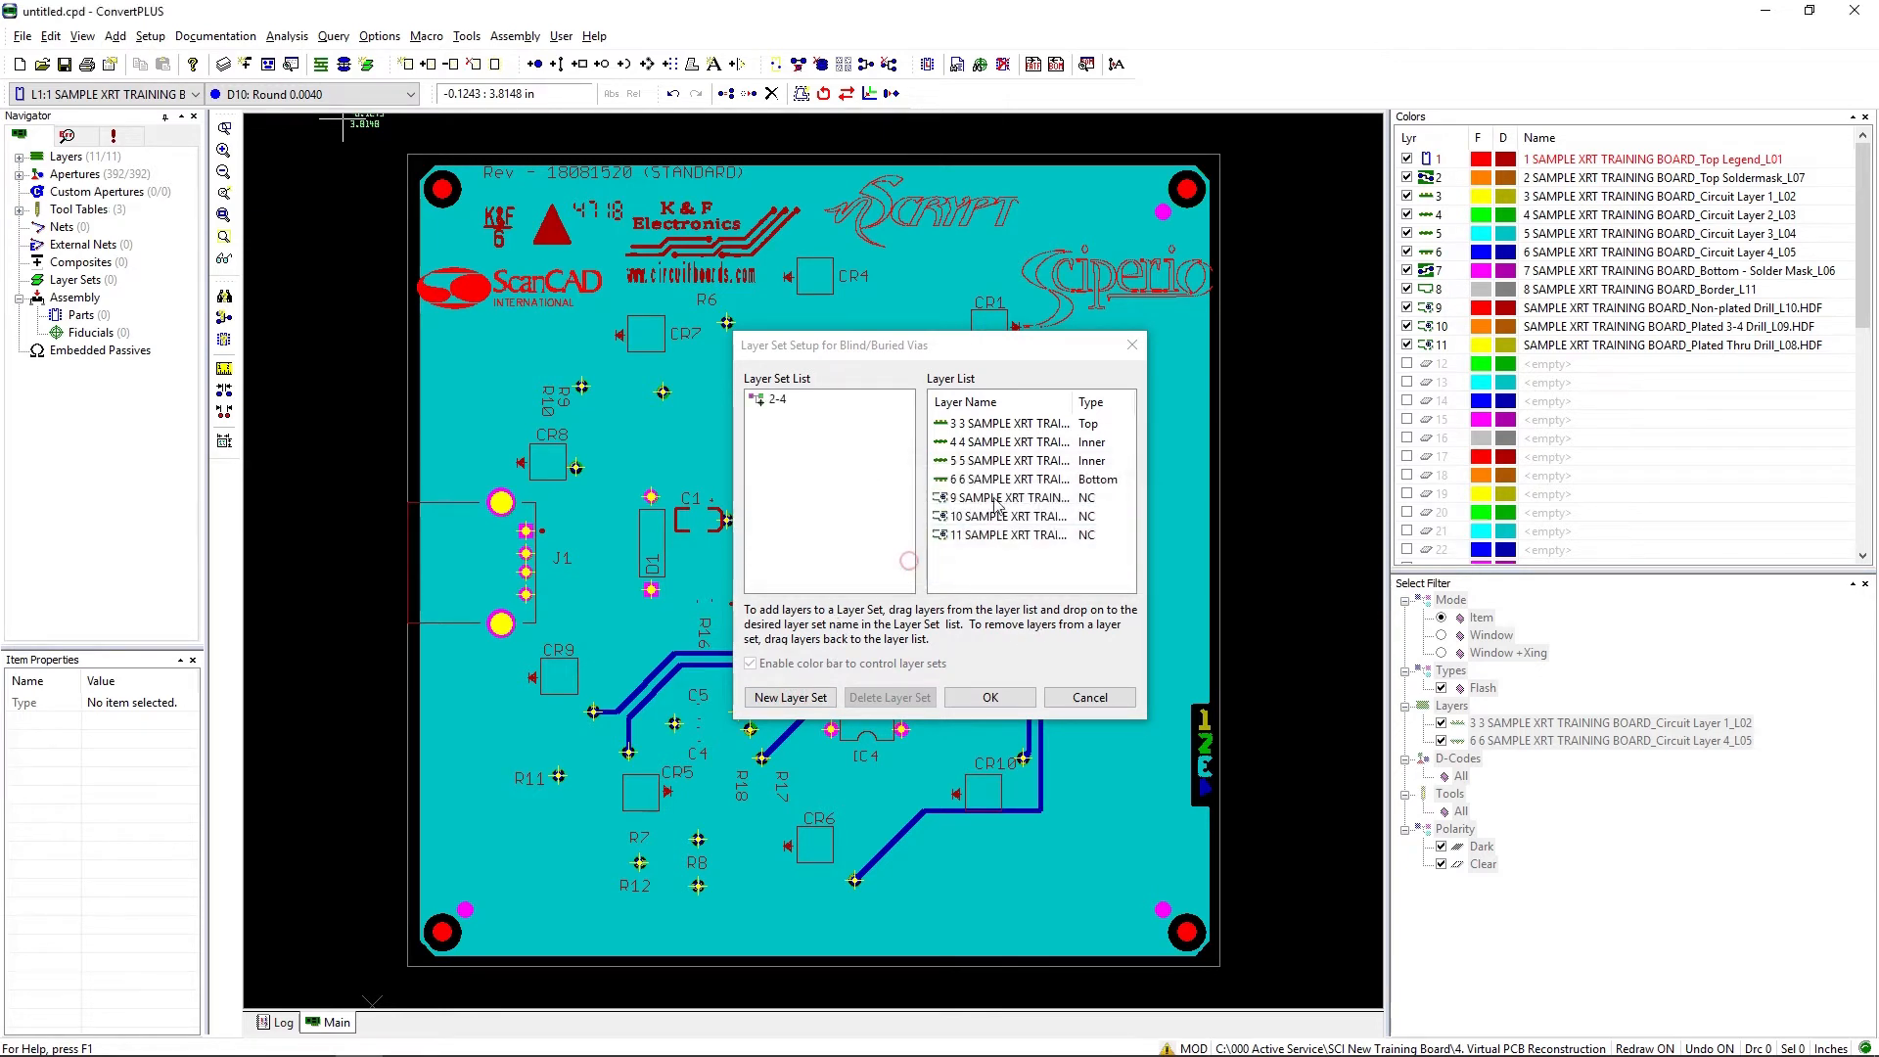
Step: Add the Plated 3-4 Drill layer and Circuit Layers 4, 3 and 2 to layer set 2-4 and accept the setup
{"action": "left_click_drag", "start_coordinate": [1013, 518], "coordinate": [795, 401]}
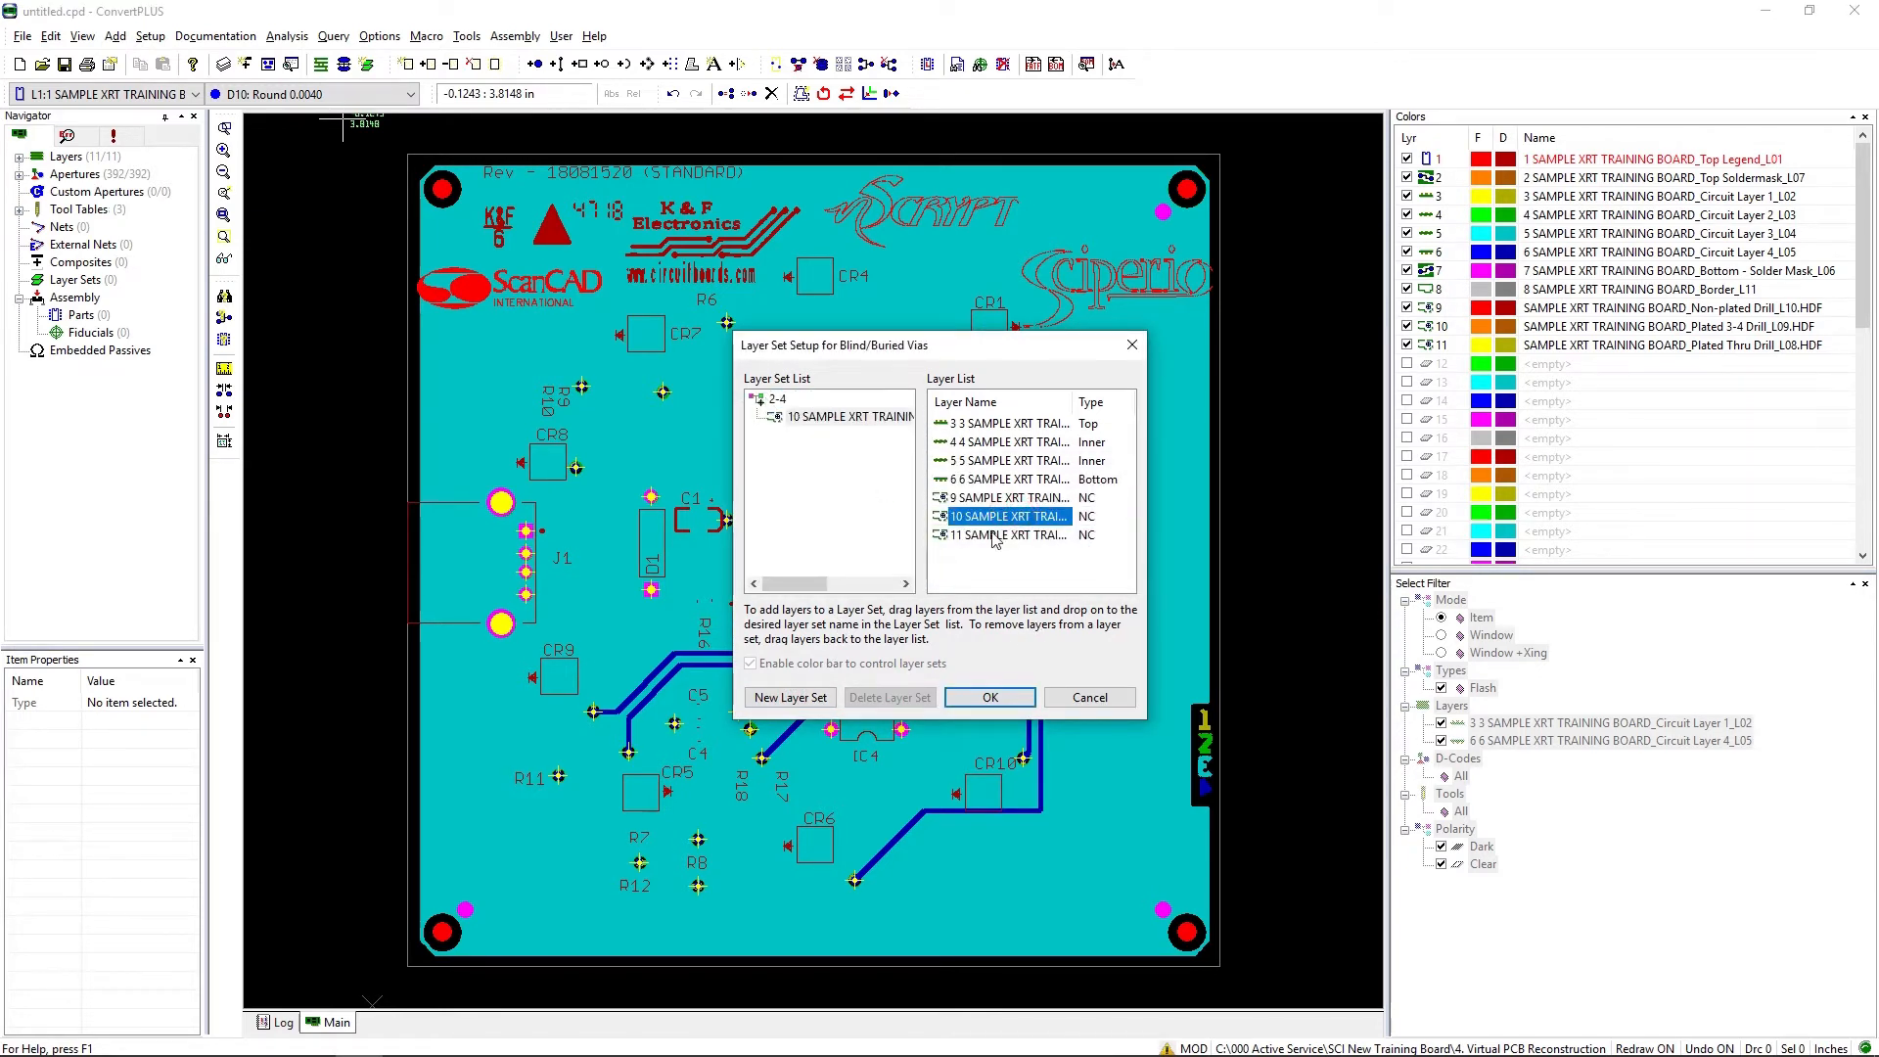
{"action": "left_click", "coordinate": [1024, 482]}
{"action": "left_click", "coordinate": [1035, 466]}
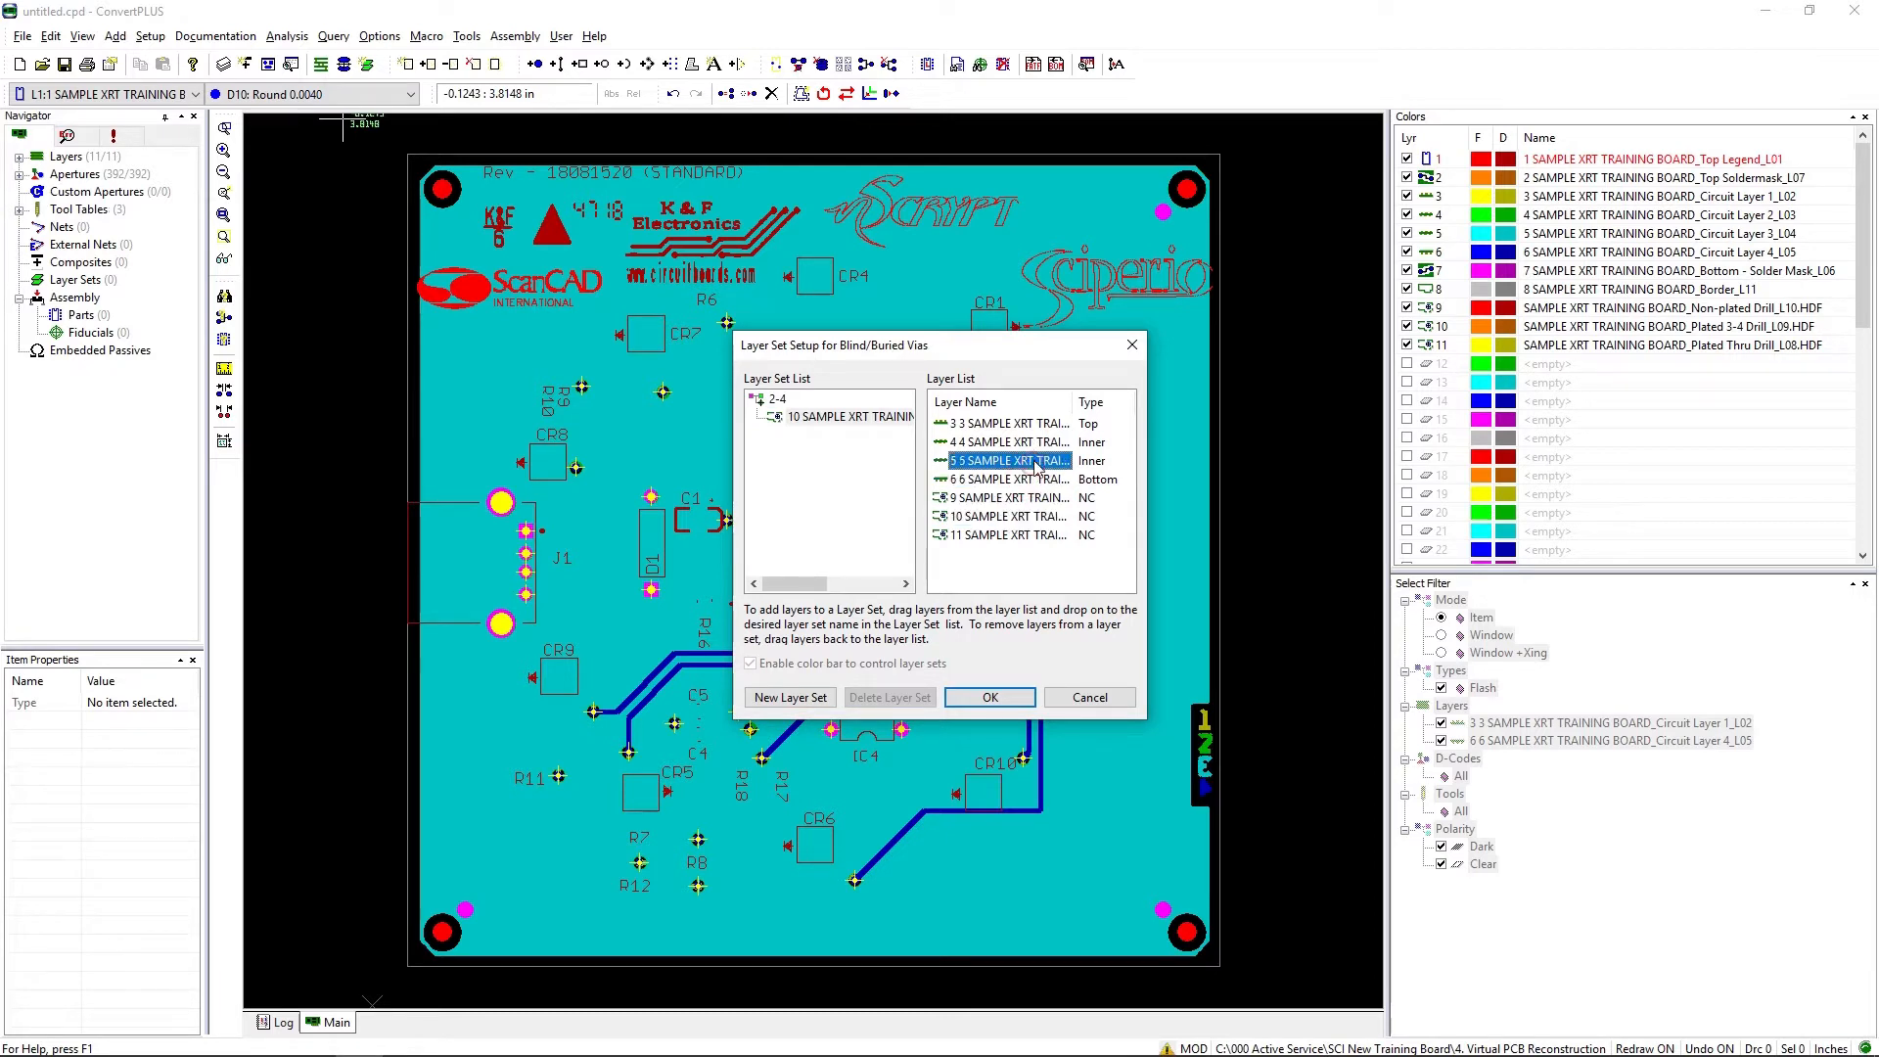
{"action": "left_click_drag", "start_coordinate": [1025, 480], "coordinate": [802, 409]}
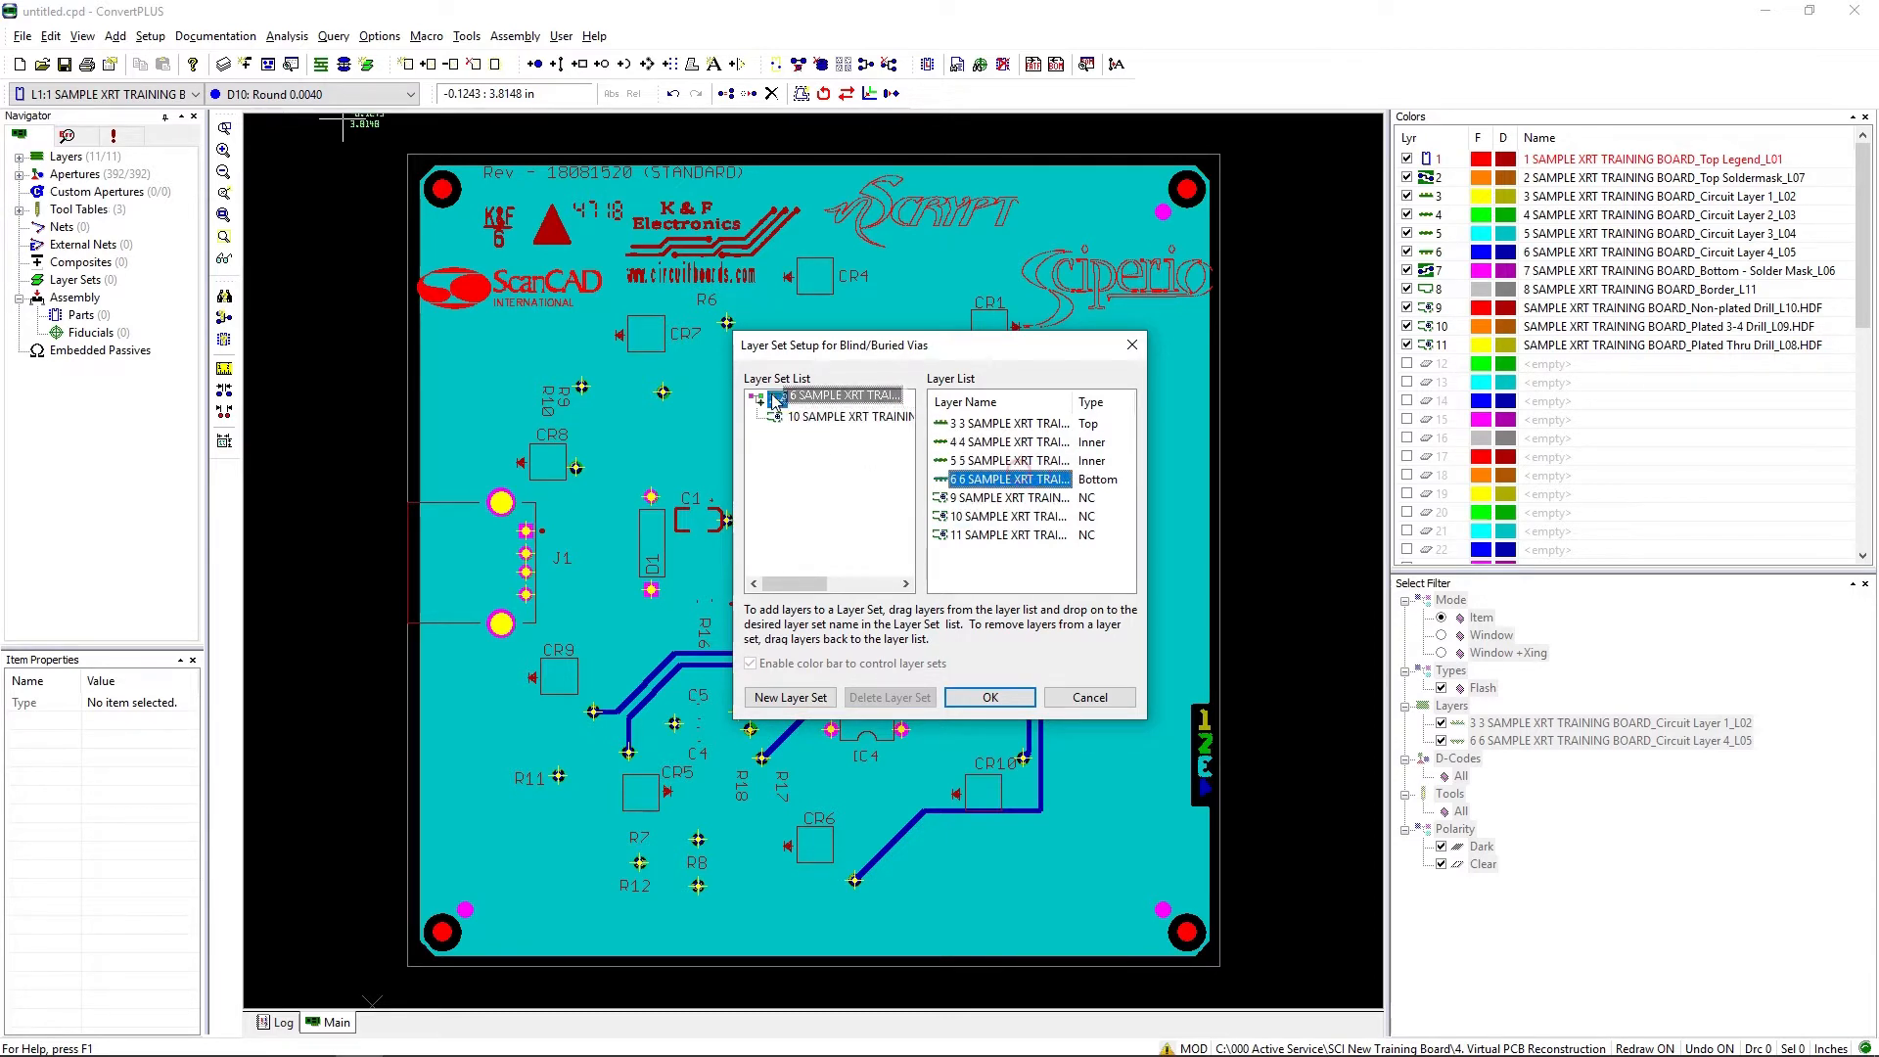
{"action": "left_click_drag", "start_coordinate": [1043, 461], "coordinate": [795, 402]}
{"action": "left_click", "coordinate": [1039, 446]}
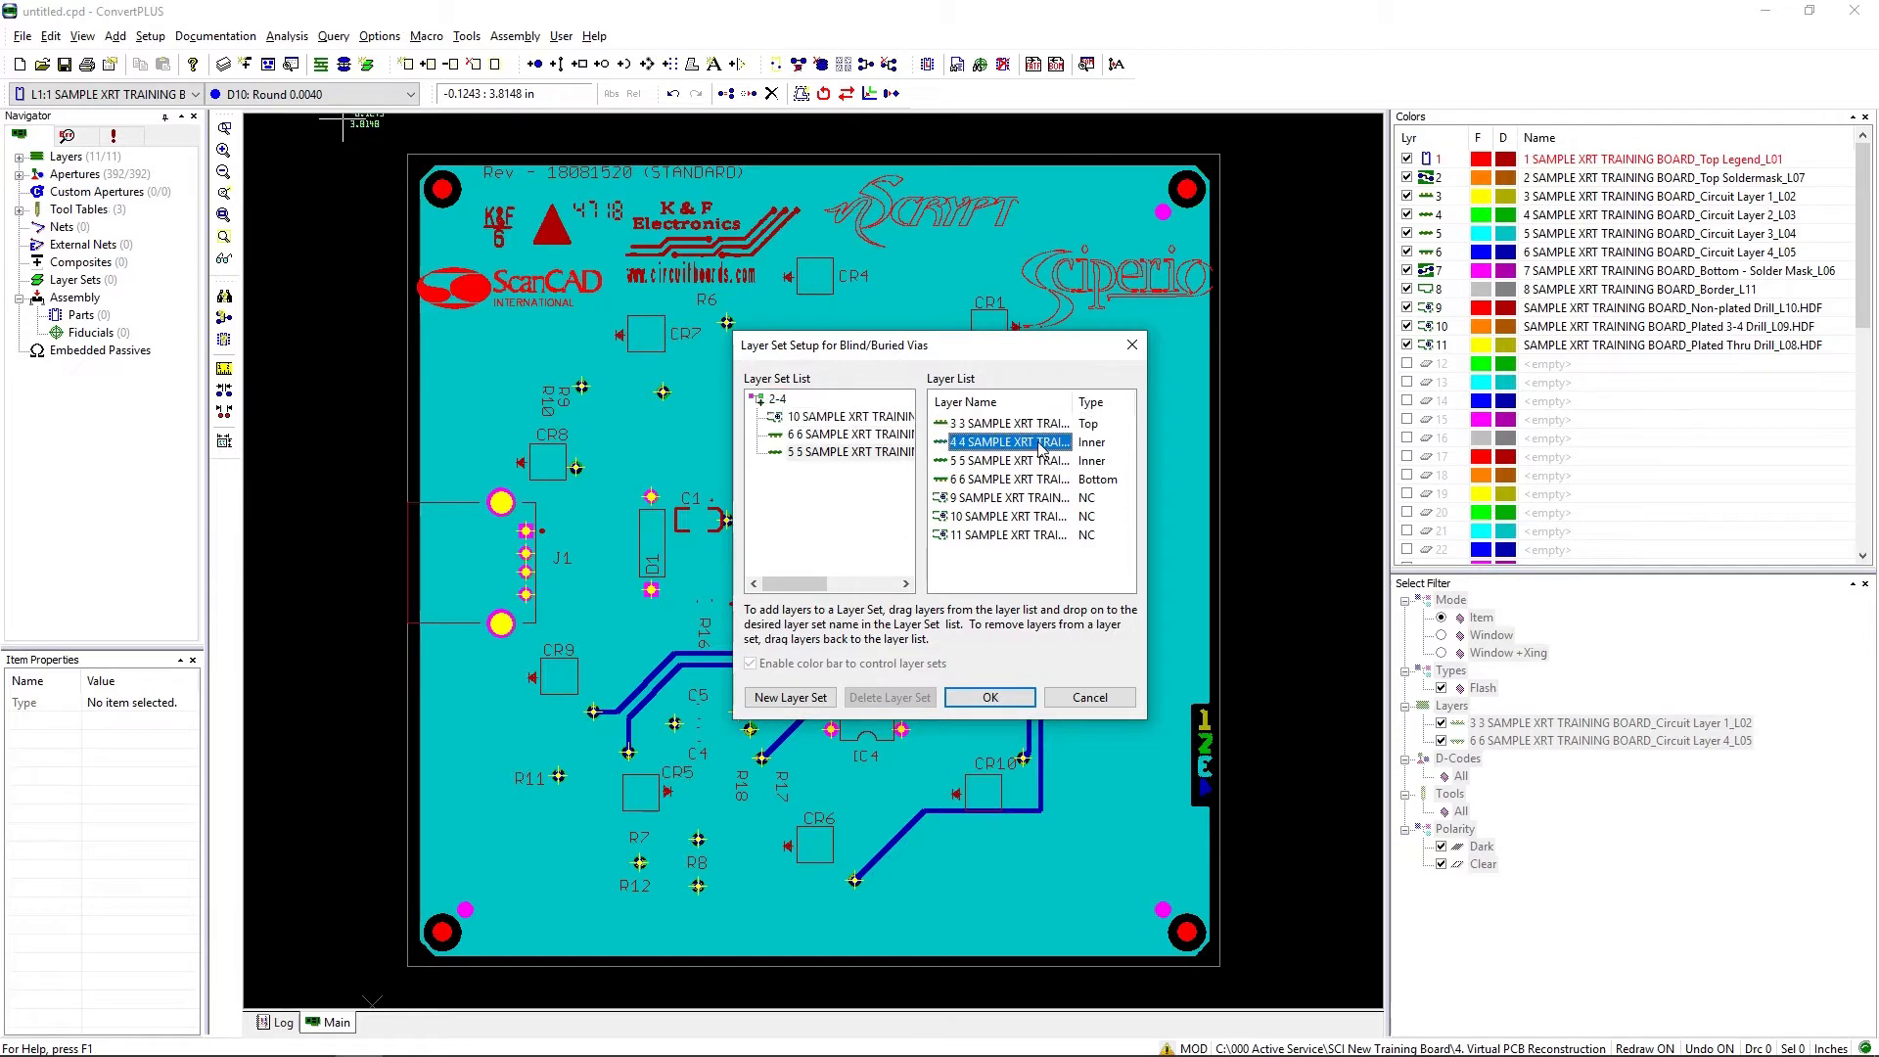
{"action": "left_click_drag", "start_coordinate": [1039, 445], "coordinate": [803, 416]}
{"action": "left_click", "coordinate": [991, 697]}
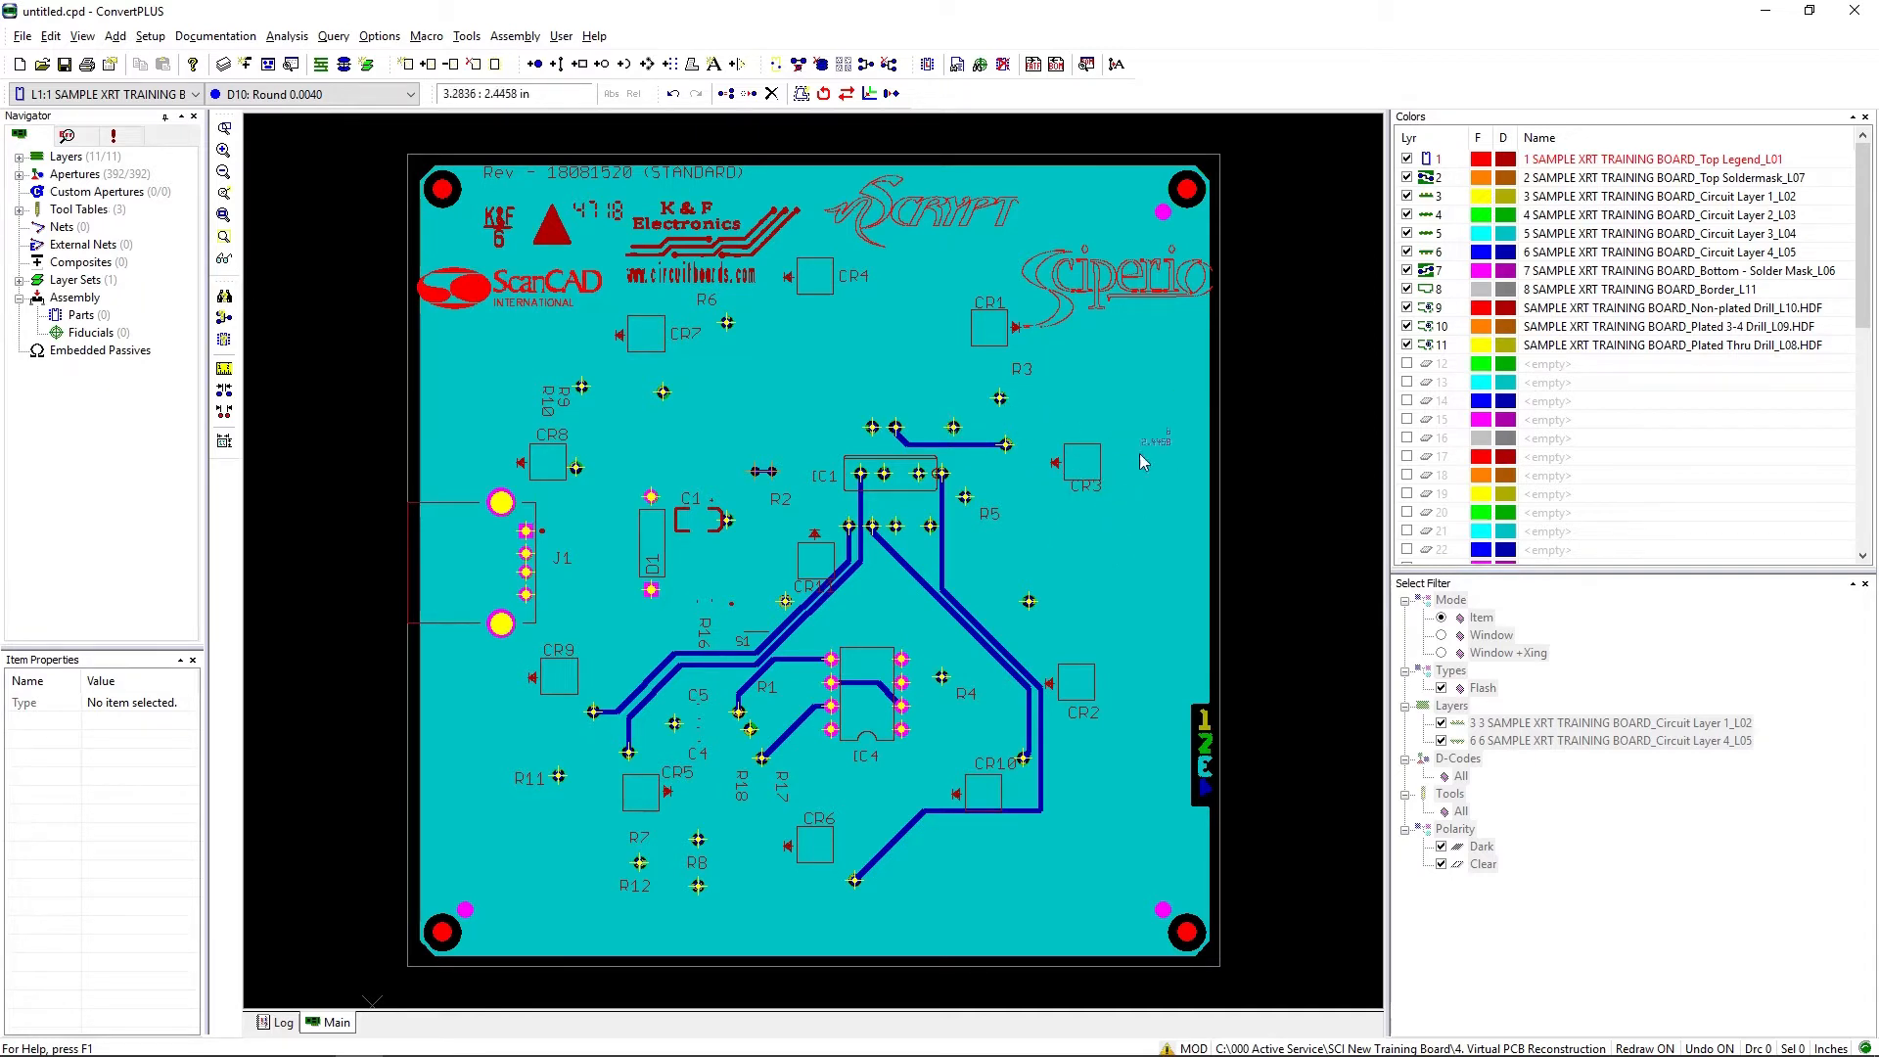
Step: Generate the netlist with layer 11, Plated Thru Drill_L08, as the thru-hole drill layer and single point nets included
{"action": "left_click", "coordinate": [467, 36]}
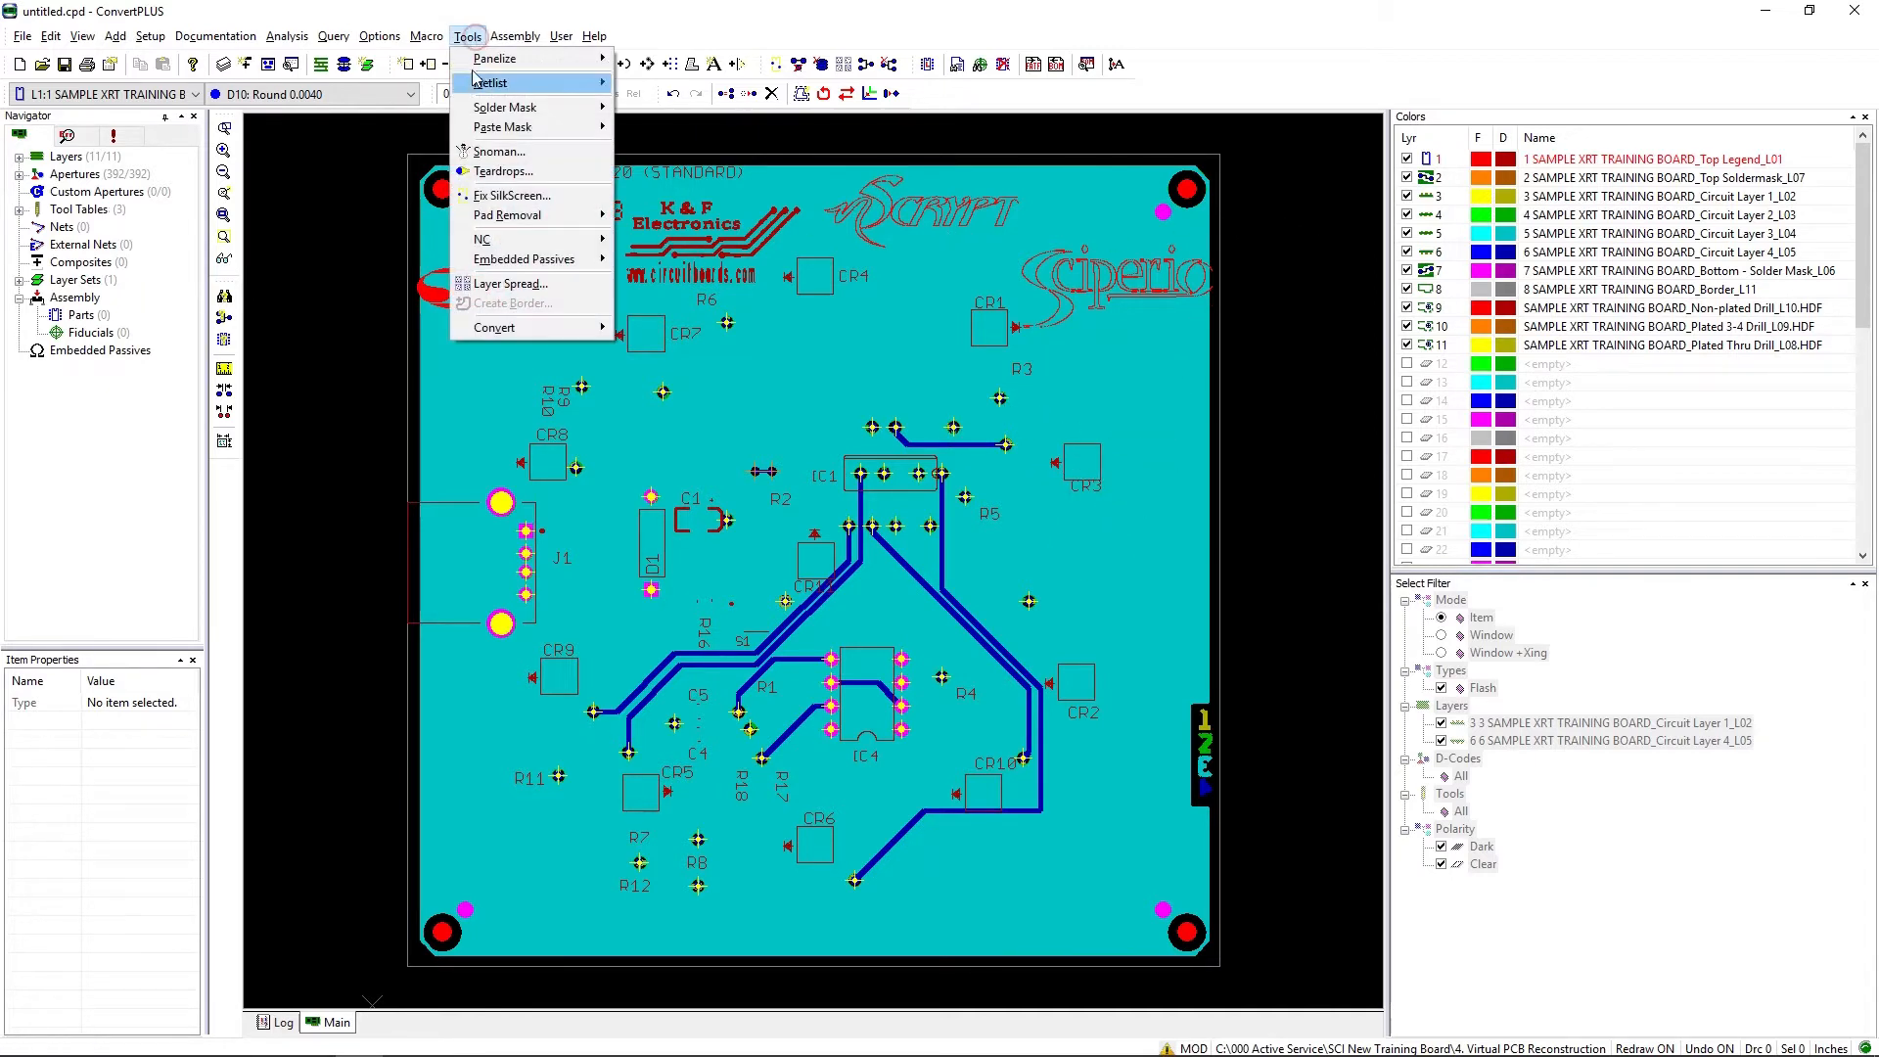
{"action": "mouse_move", "coordinate": [477, 86]}
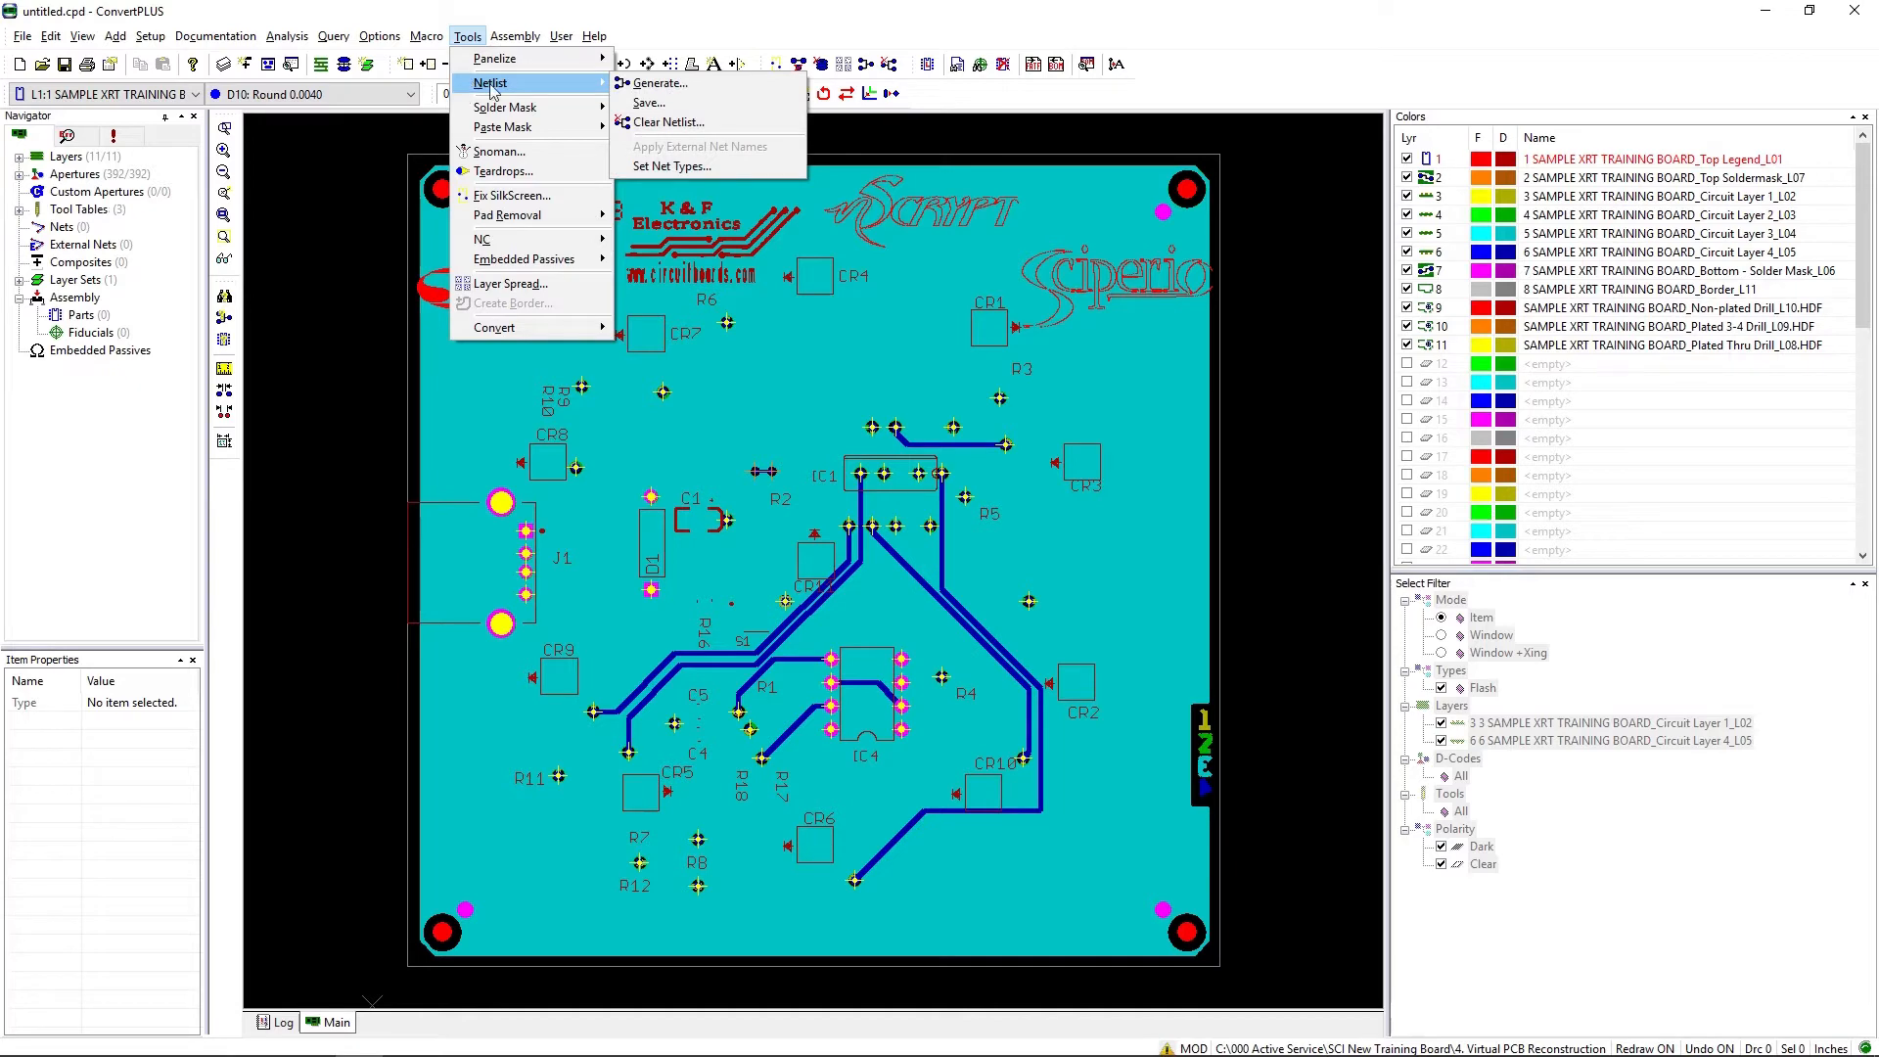
{"action": "left_click", "coordinate": [684, 88]}
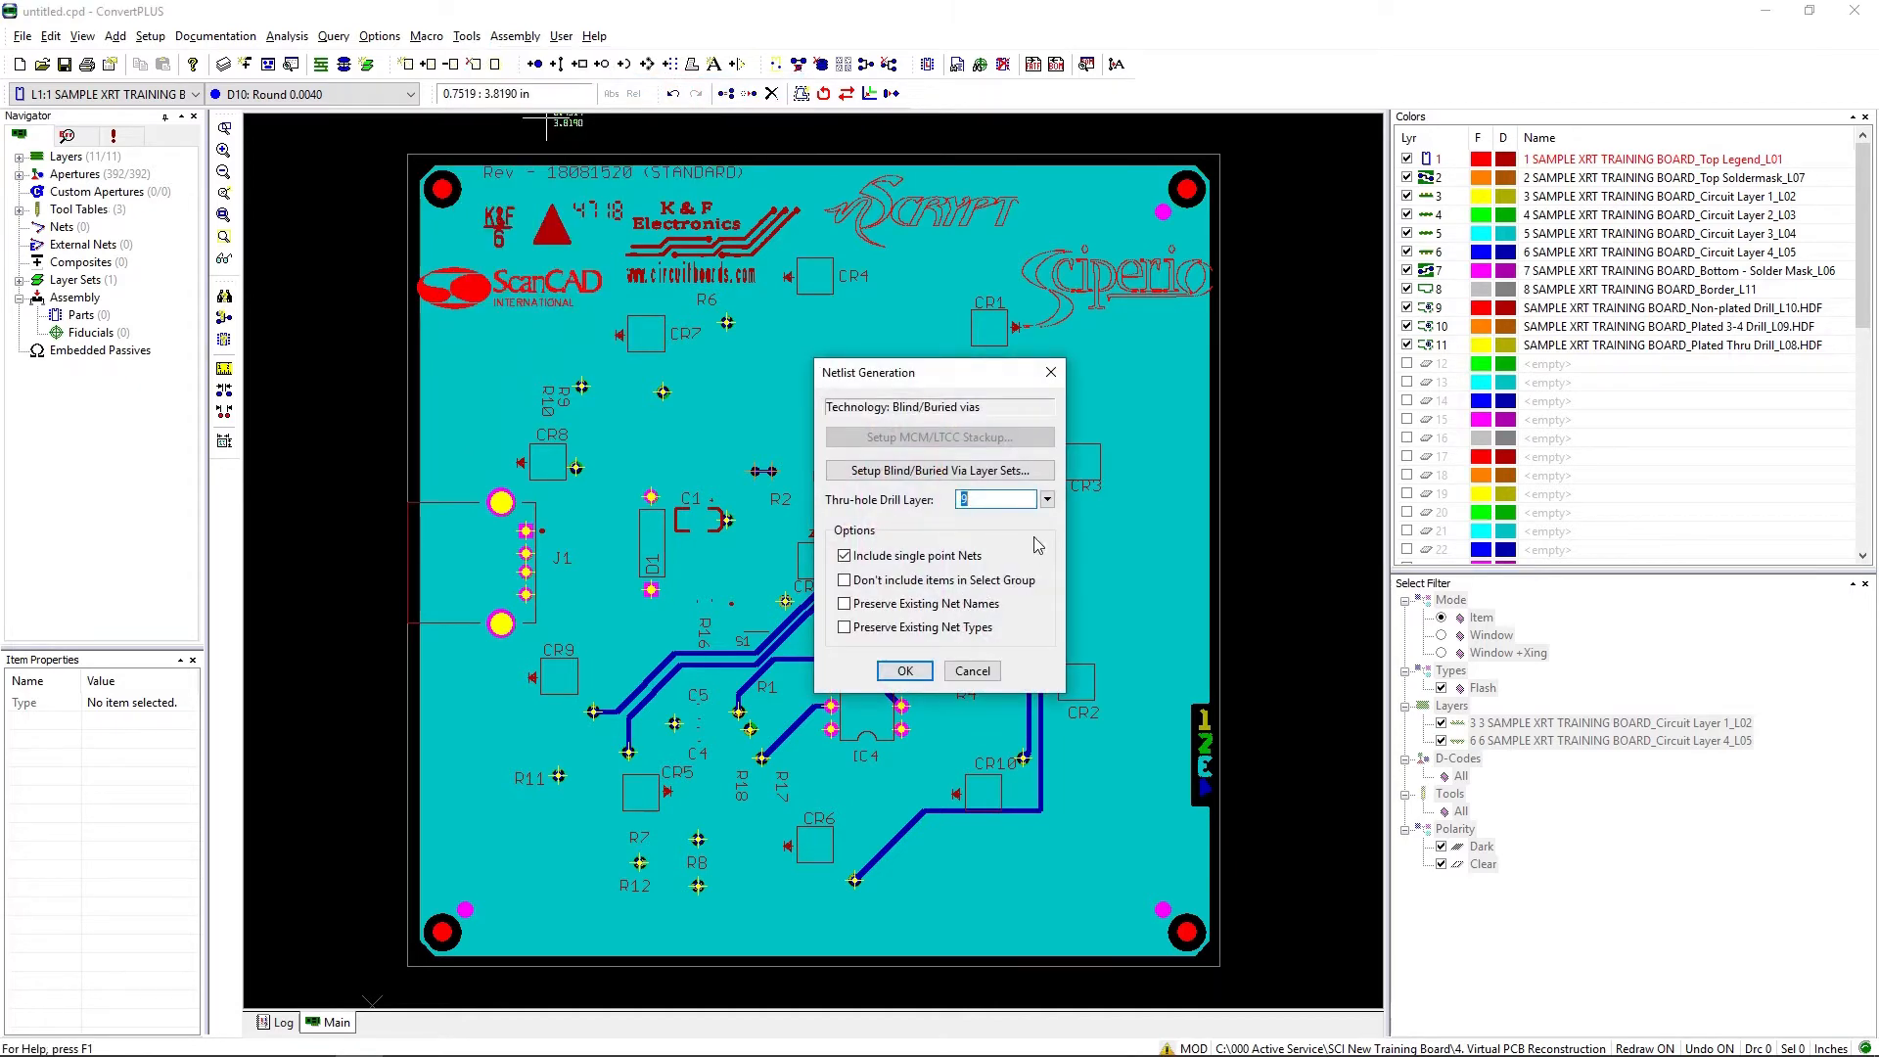
{"action": "left_click", "coordinate": [1046, 500]}
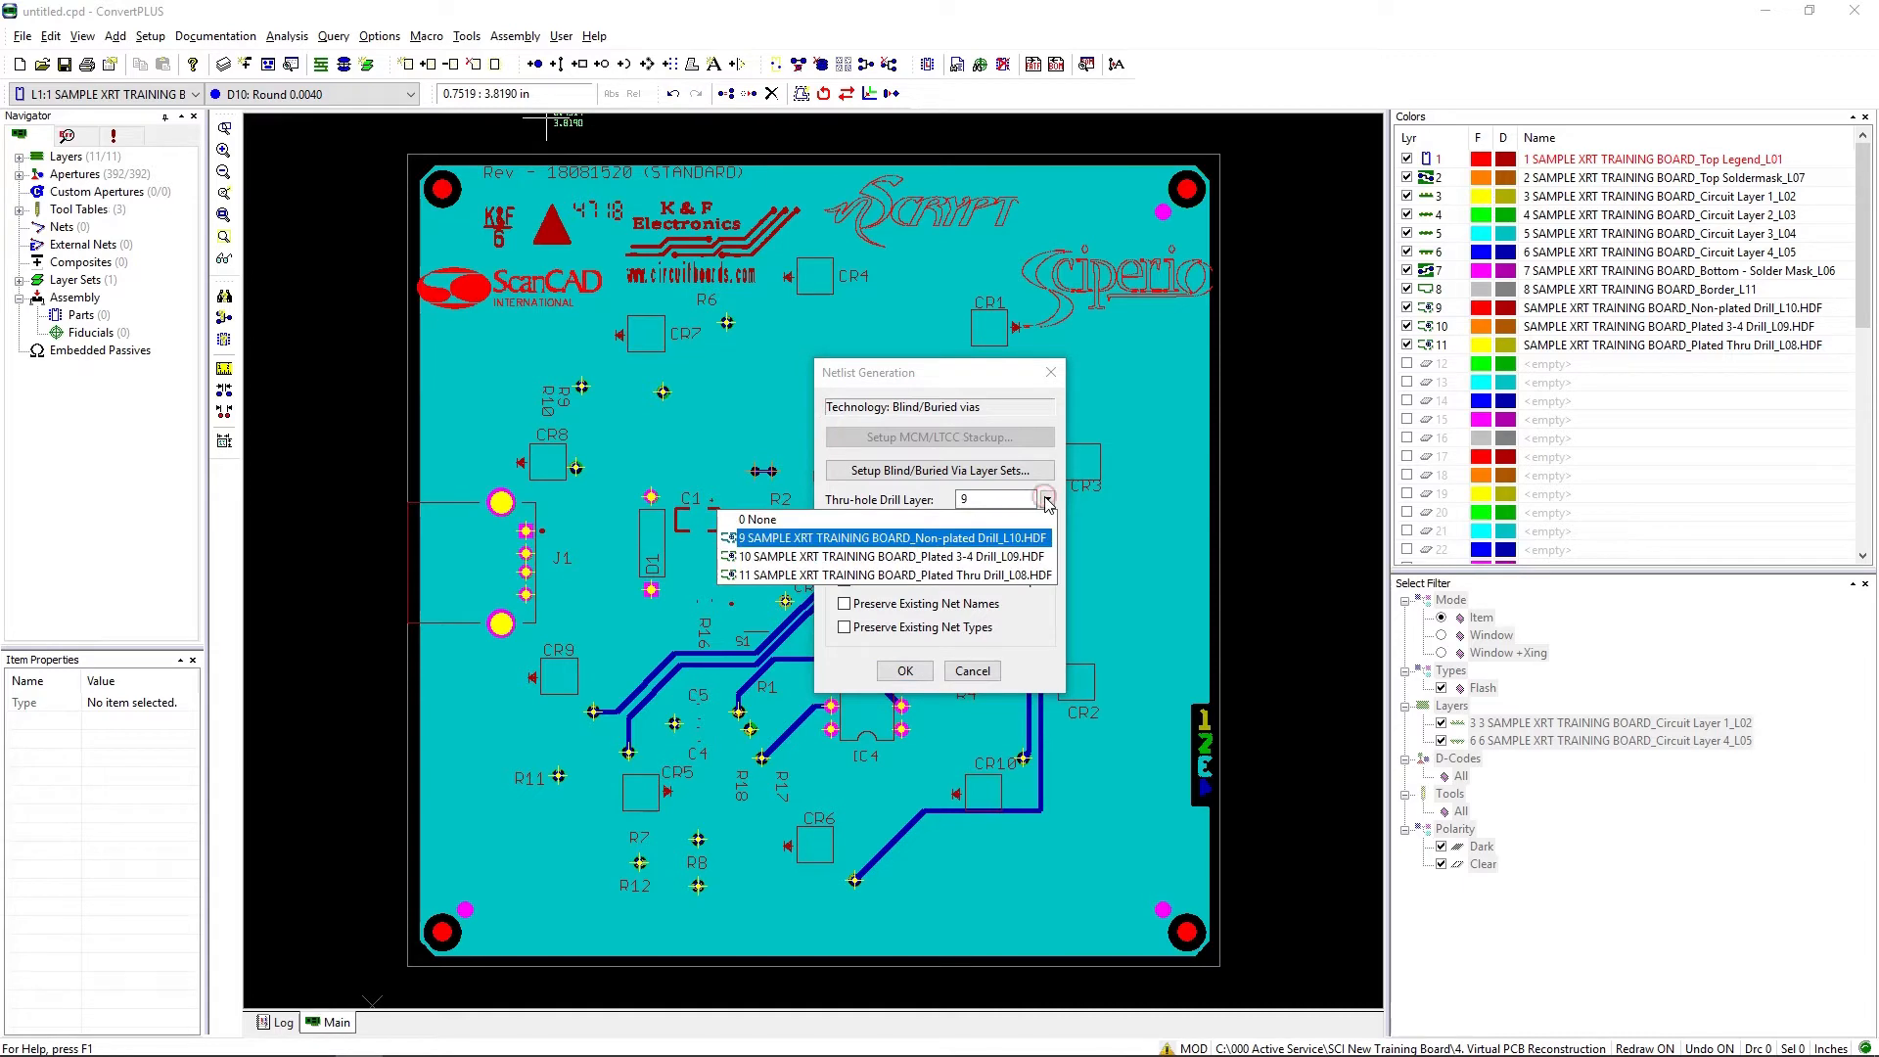
{"action": "left_click", "coordinate": [980, 576]}
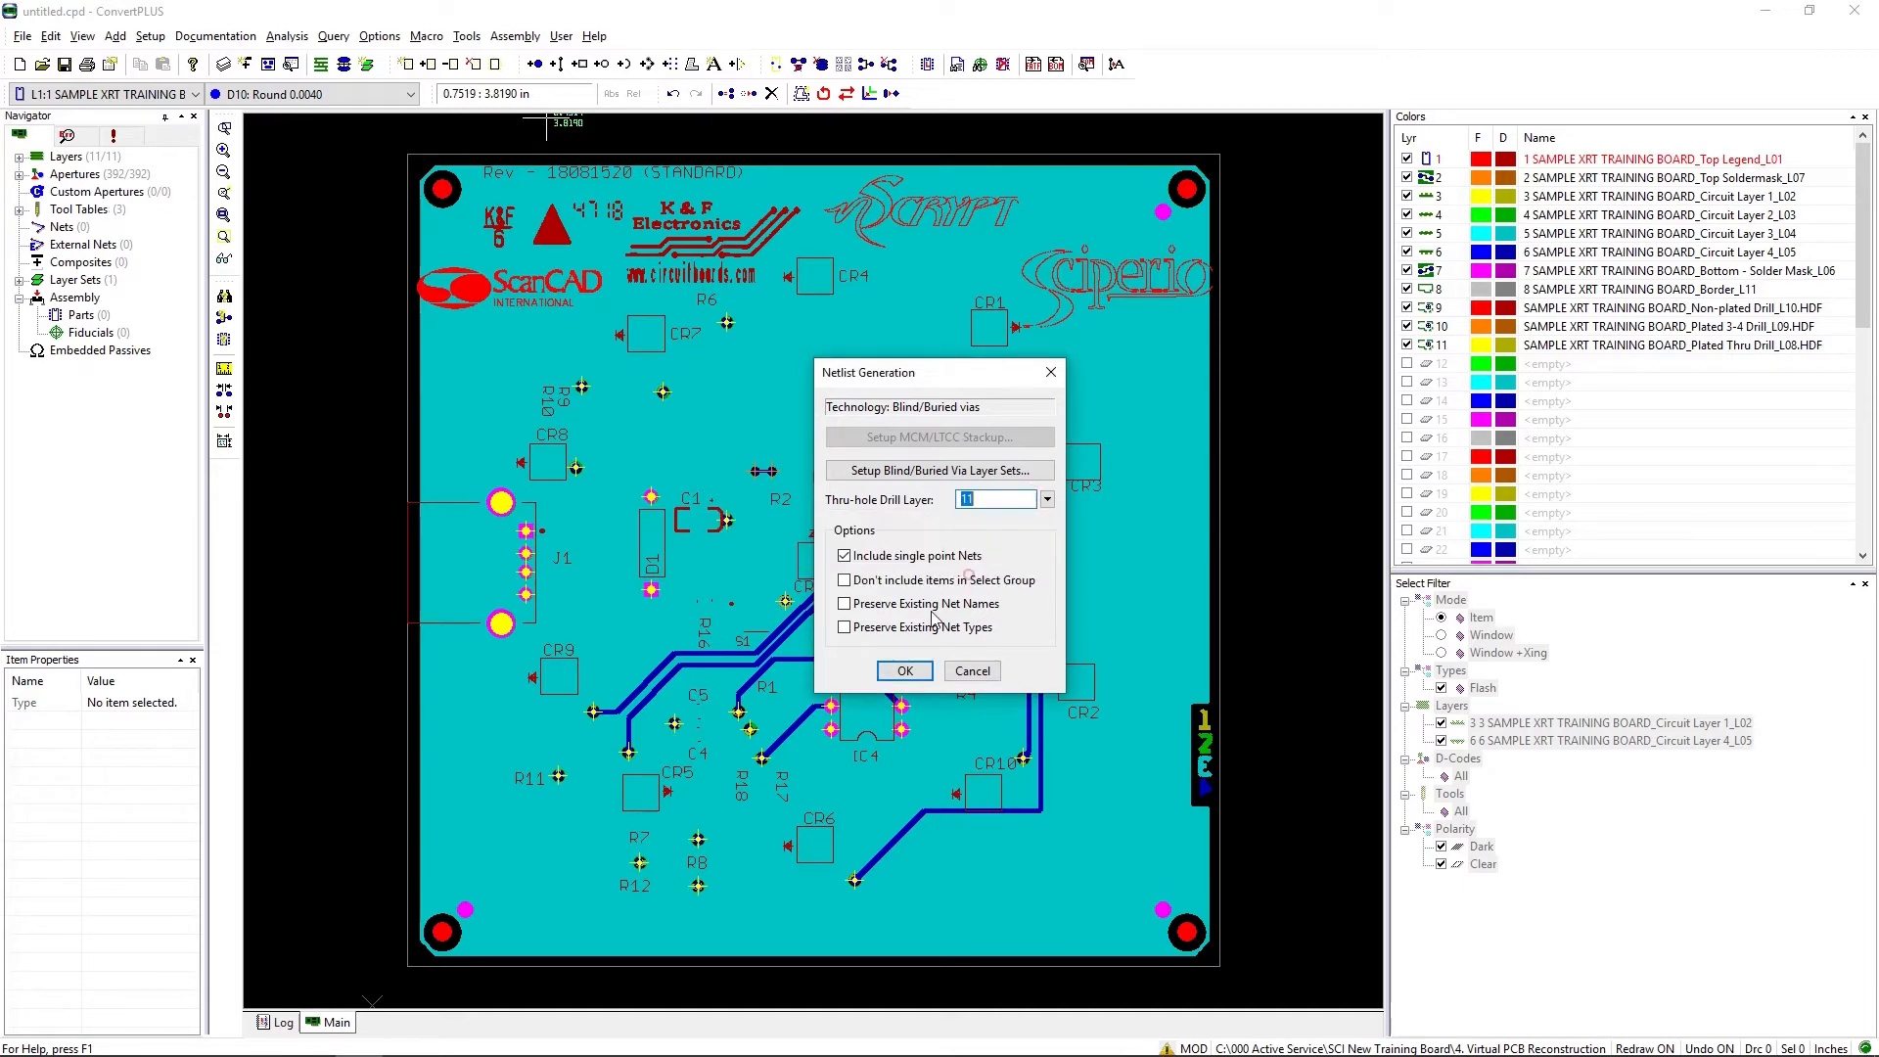
{"action": "left_click", "coordinate": [905, 670]}
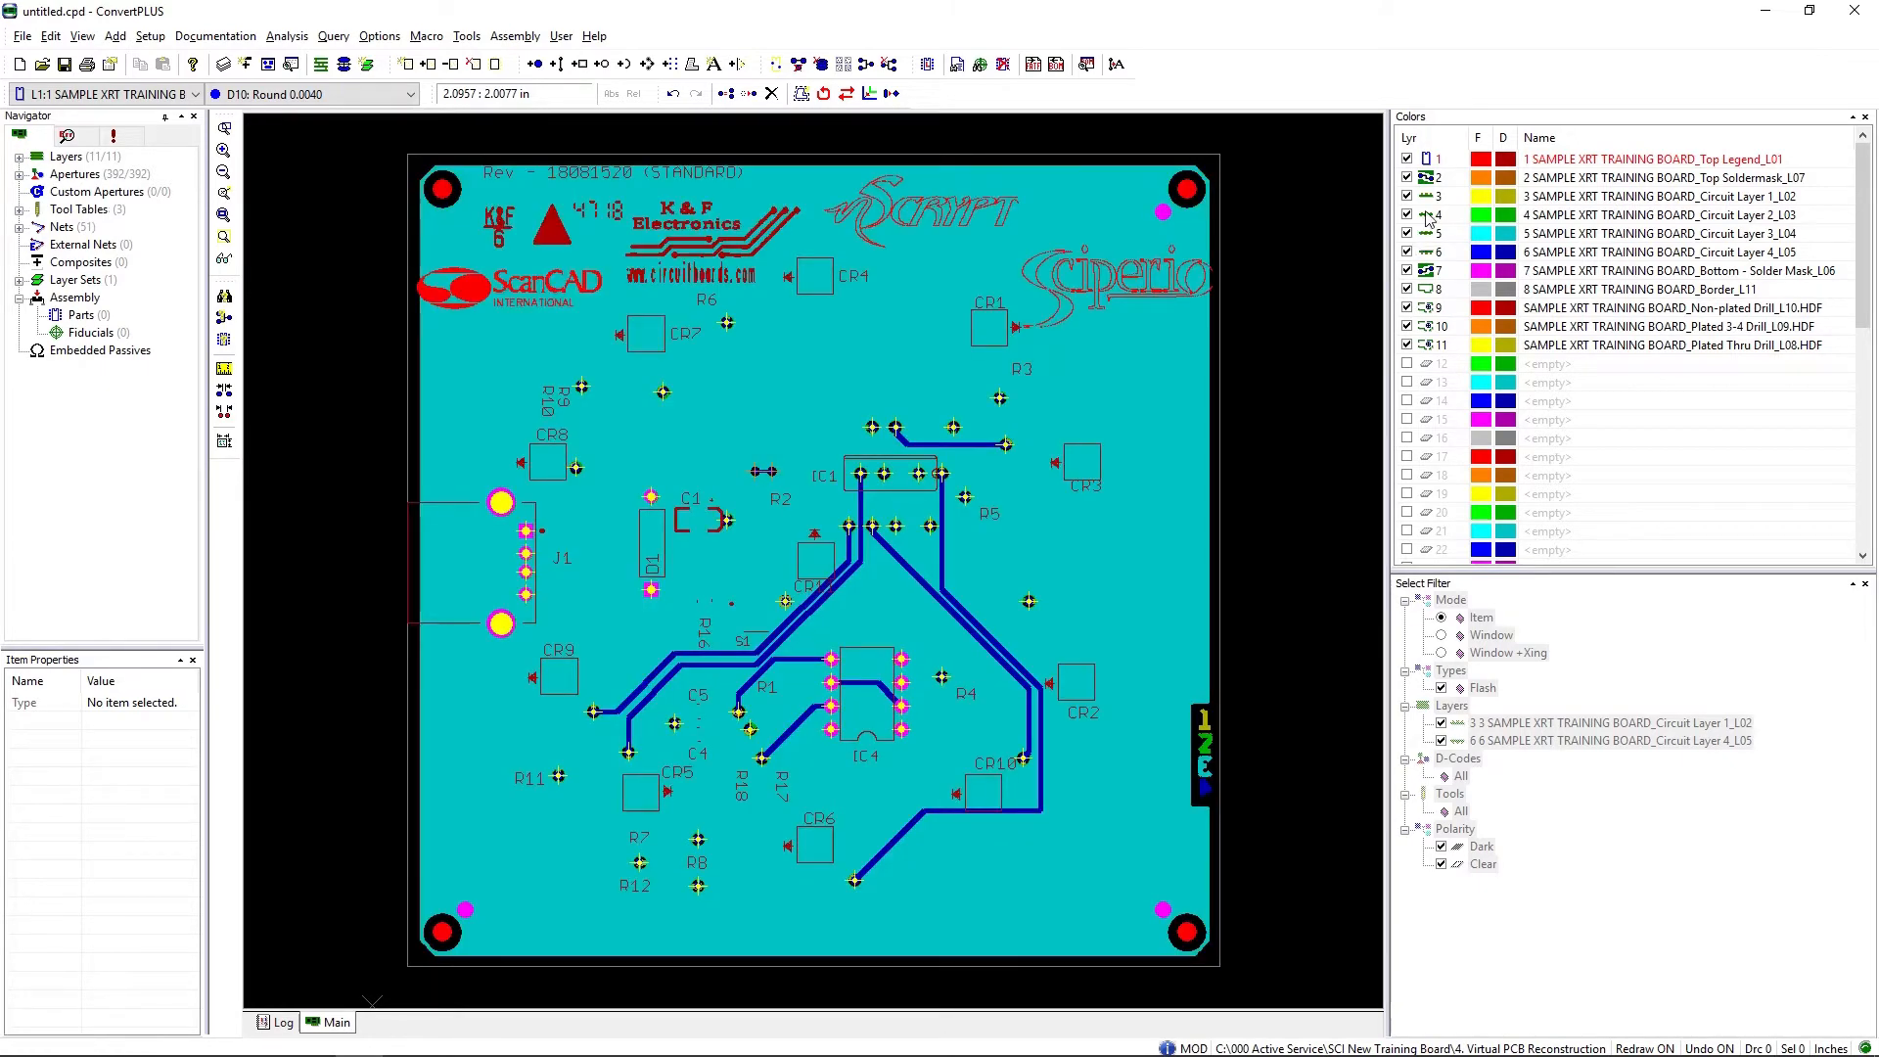
Step: Hide all layers except the active Top Legend layer, and show Circuit Layer 1 with it
{"action": "right_click", "coordinate": [1435, 212]}
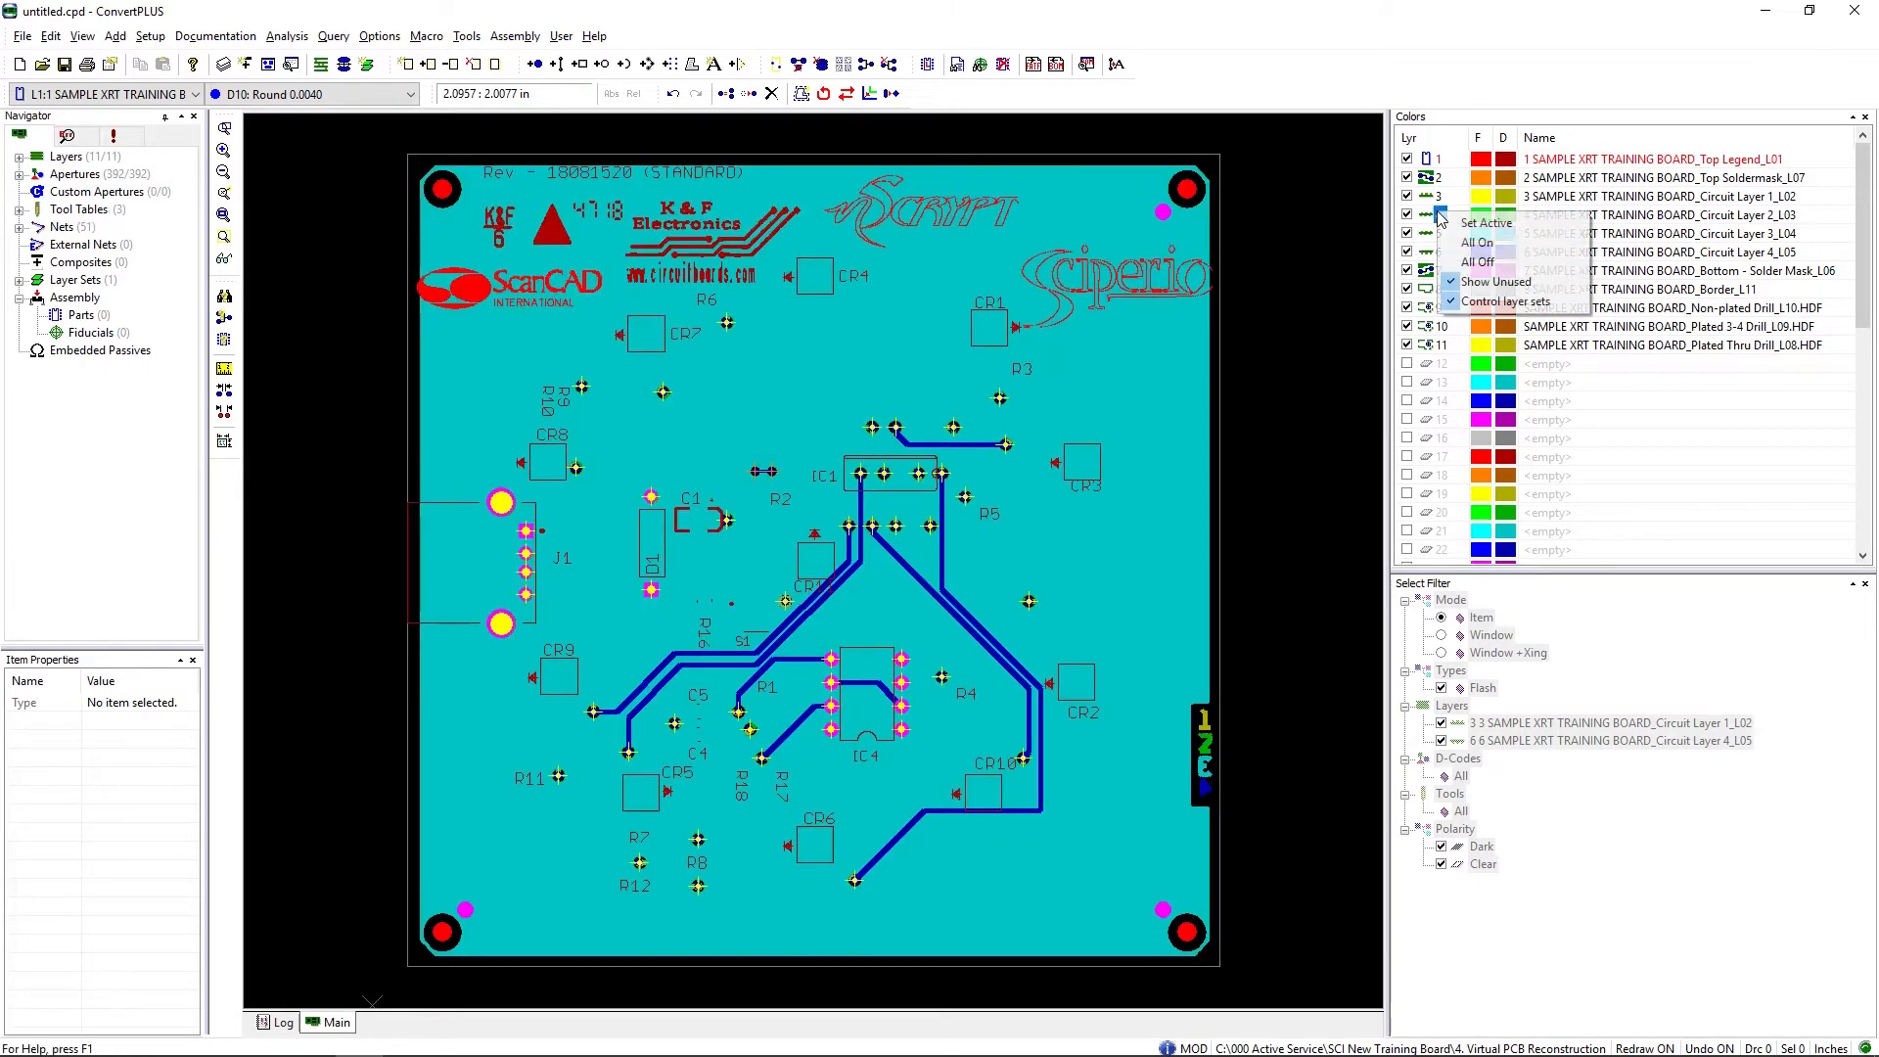
{"action": "left_click", "coordinate": [1461, 258]}
{"action": "left_click", "coordinate": [1407, 196]}
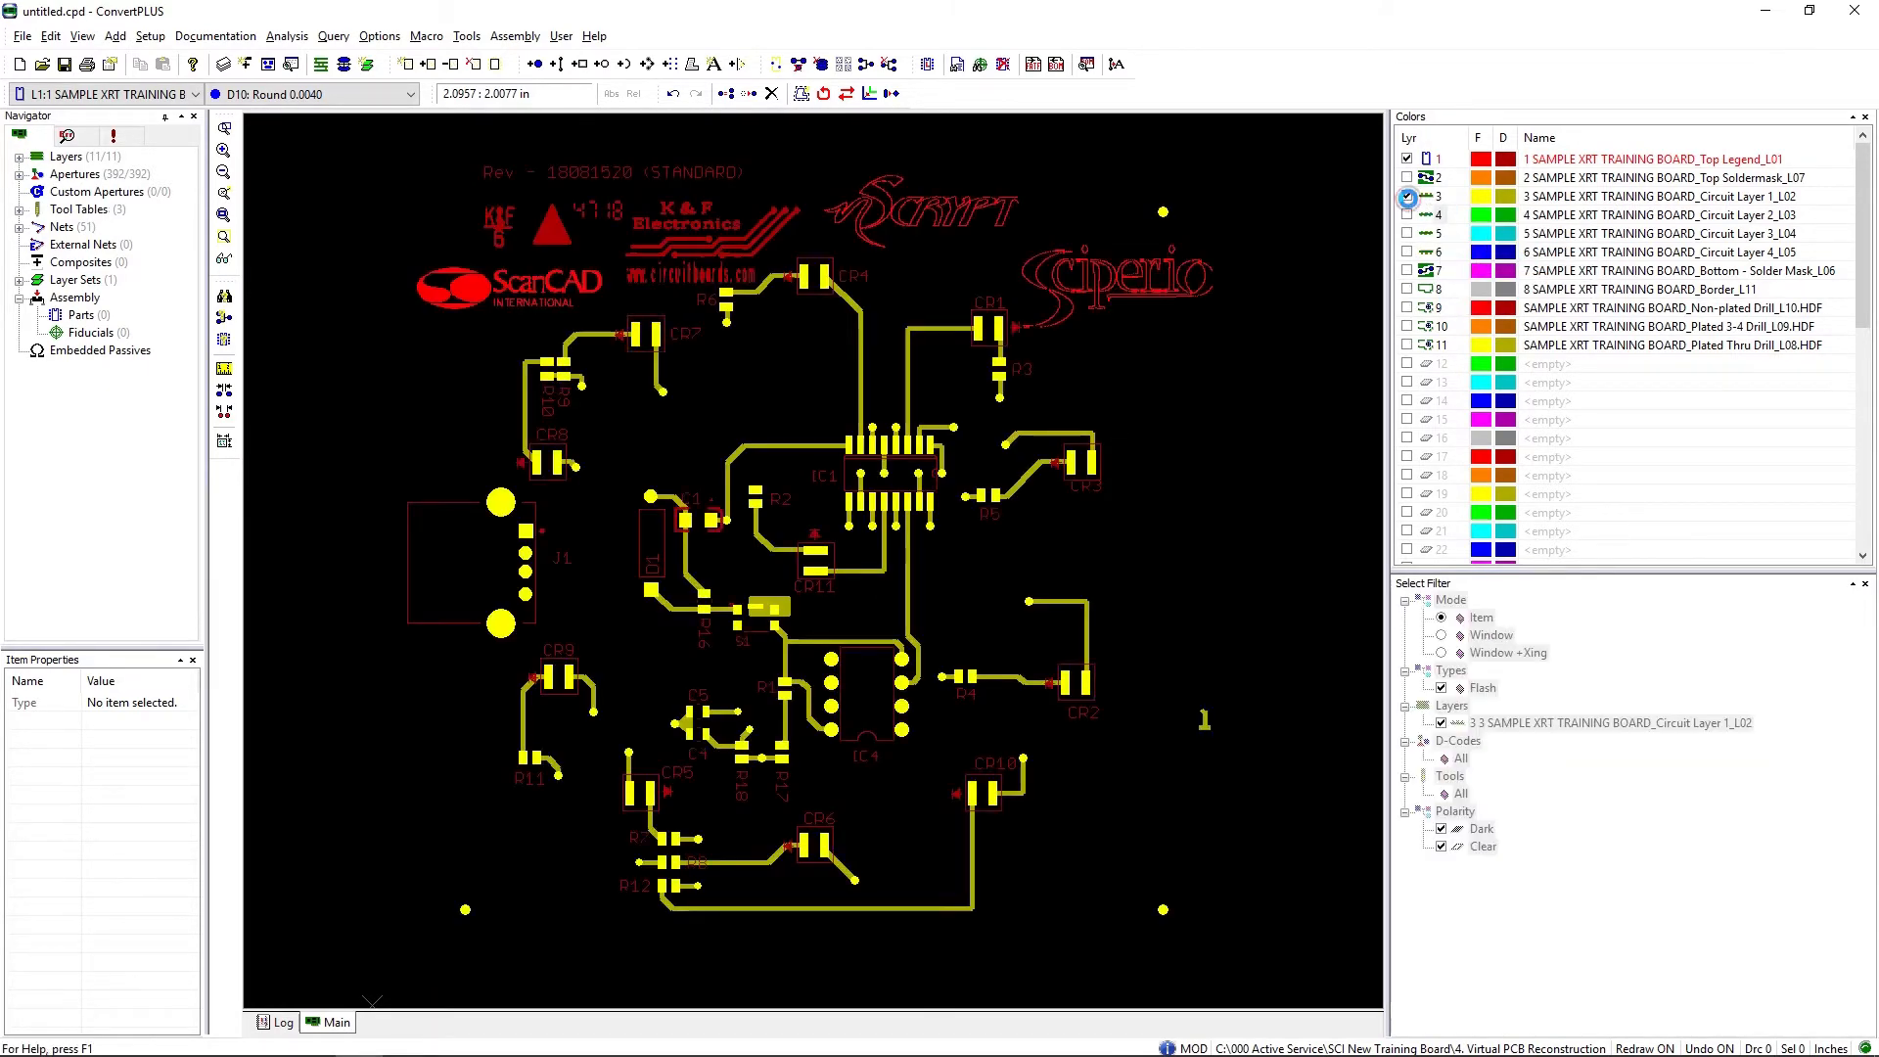
Step: Query the net of the trace running between CR4 and IC1, with draws included in the selection filter
{"action": "left_click", "coordinate": [334, 37]}
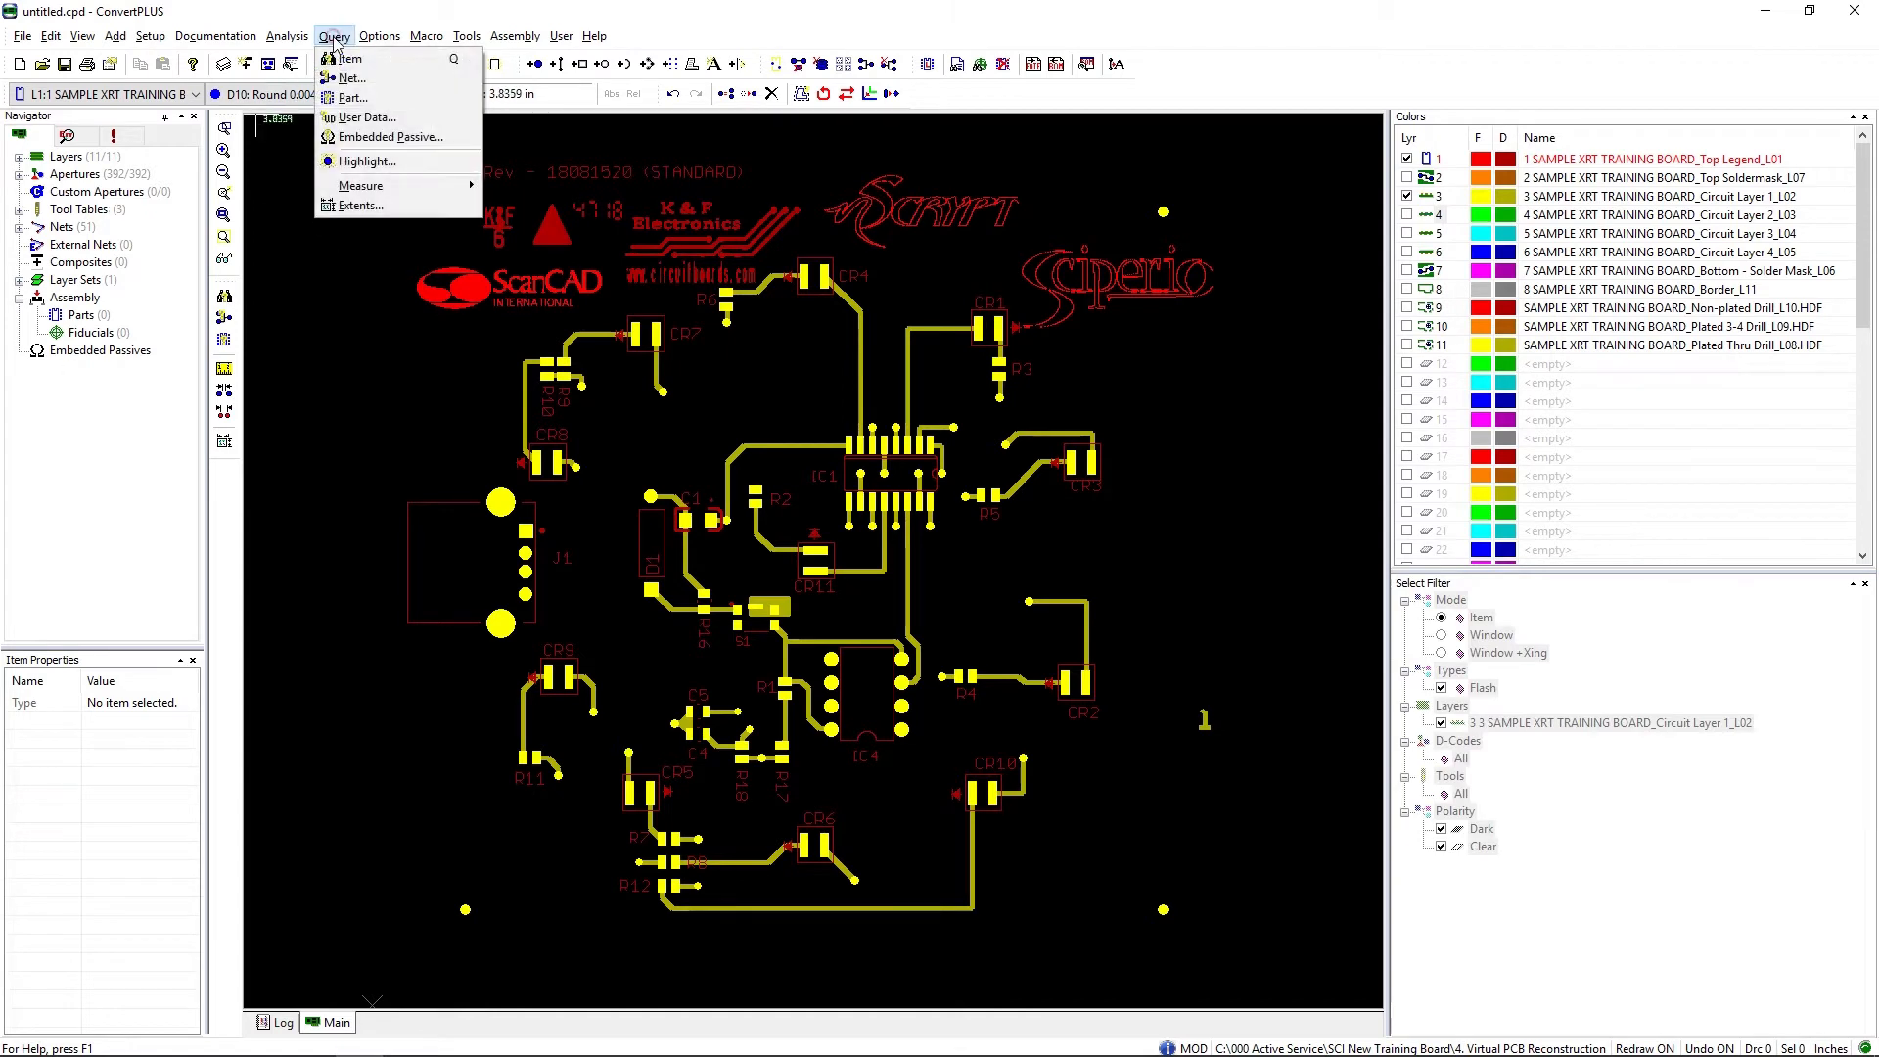
{"action": "left_click", "coordinate": [345, 80]}
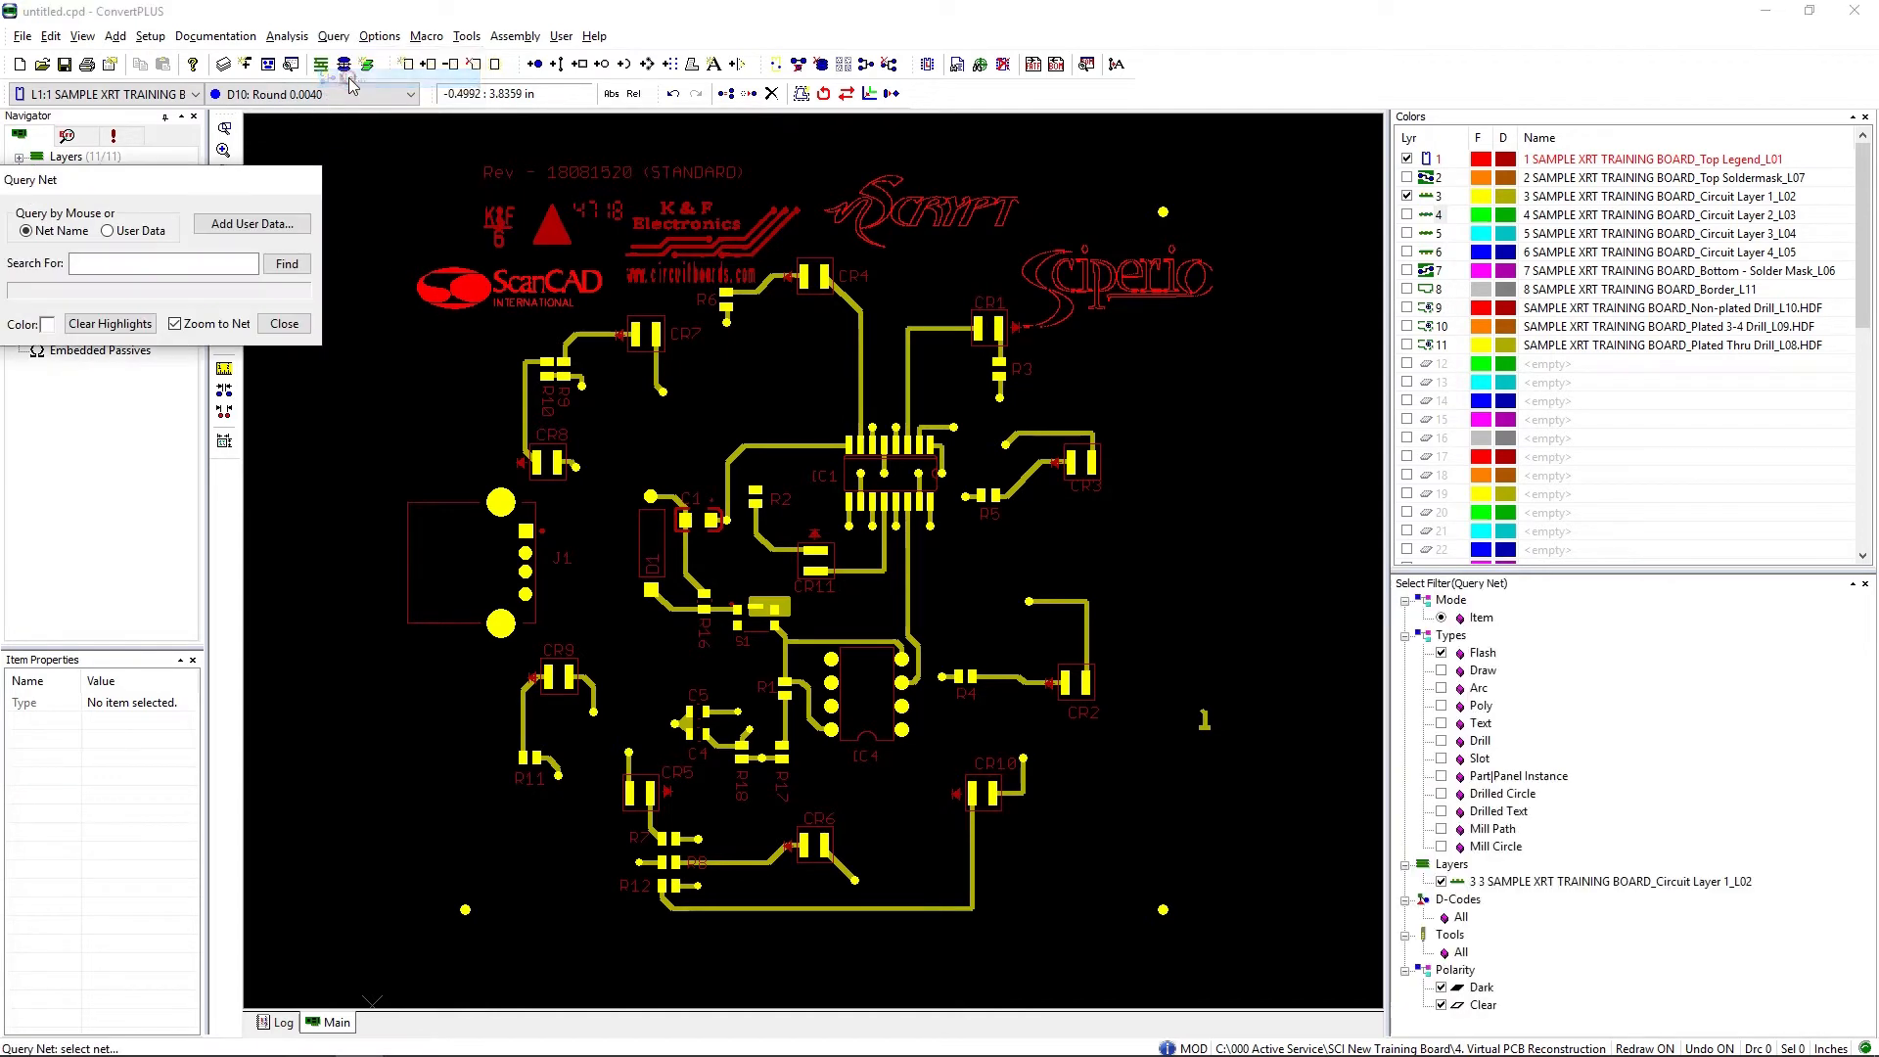
{"action": "left_click", "coordinate": [1441, 670]}
{"action": "left_click", "coordinate": [860, 360]}
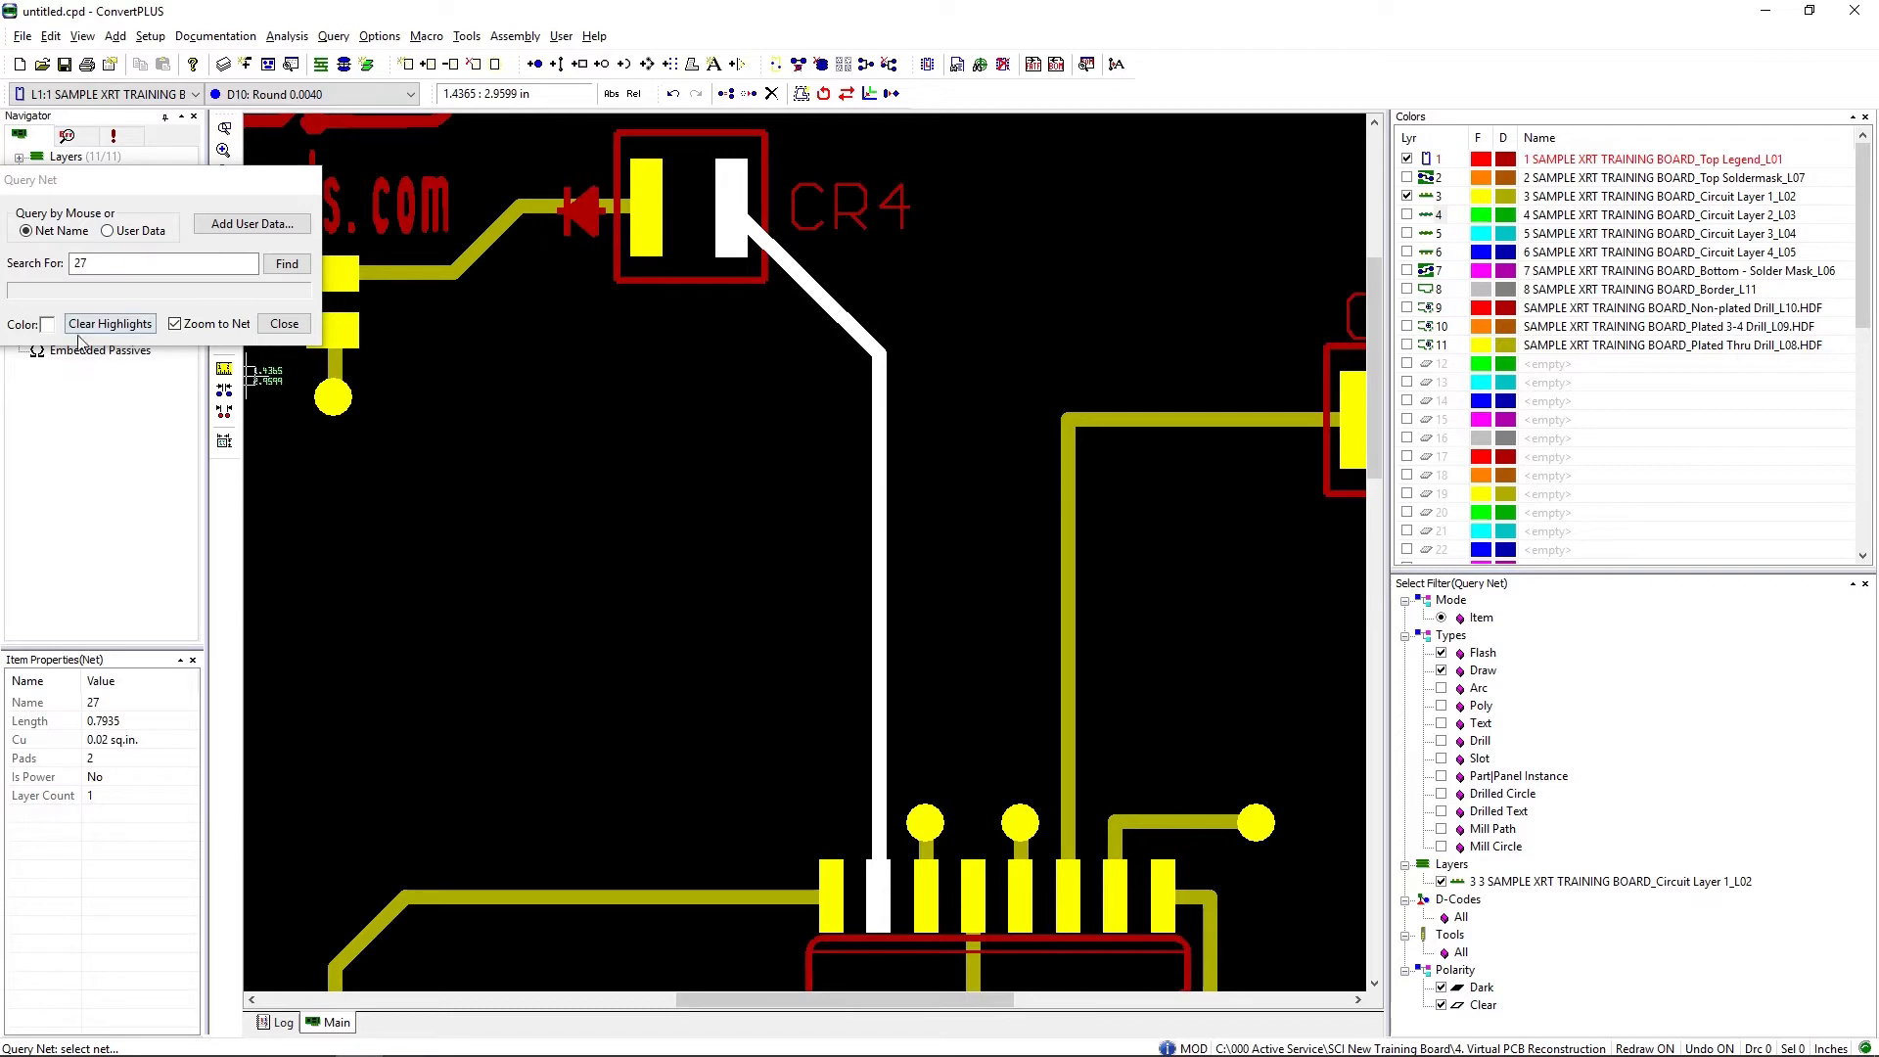
Step: Highlight the net of the round pad below R6 in magenta, then clear all highlights and end the net query
{"action": "left_click", "coordinate": [47, 325]}
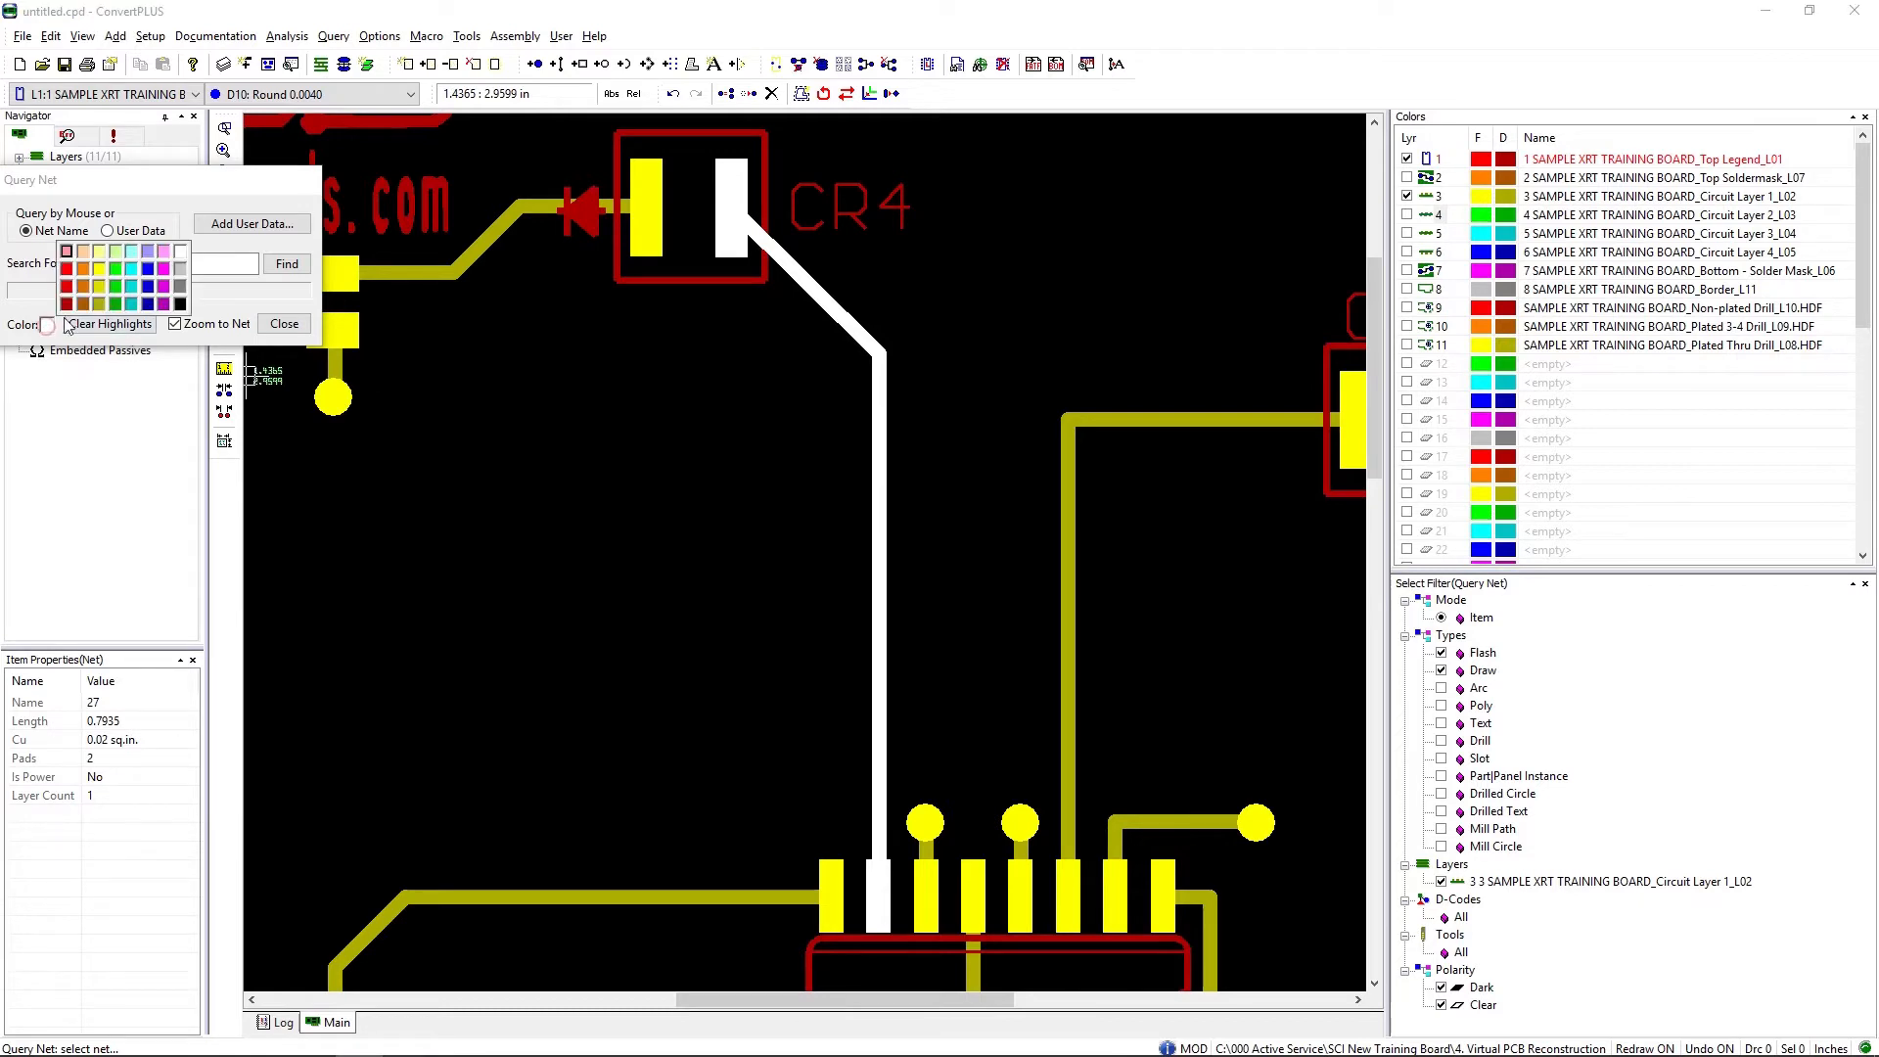
{"action": "left_click", "coordinate": [164, 268]}
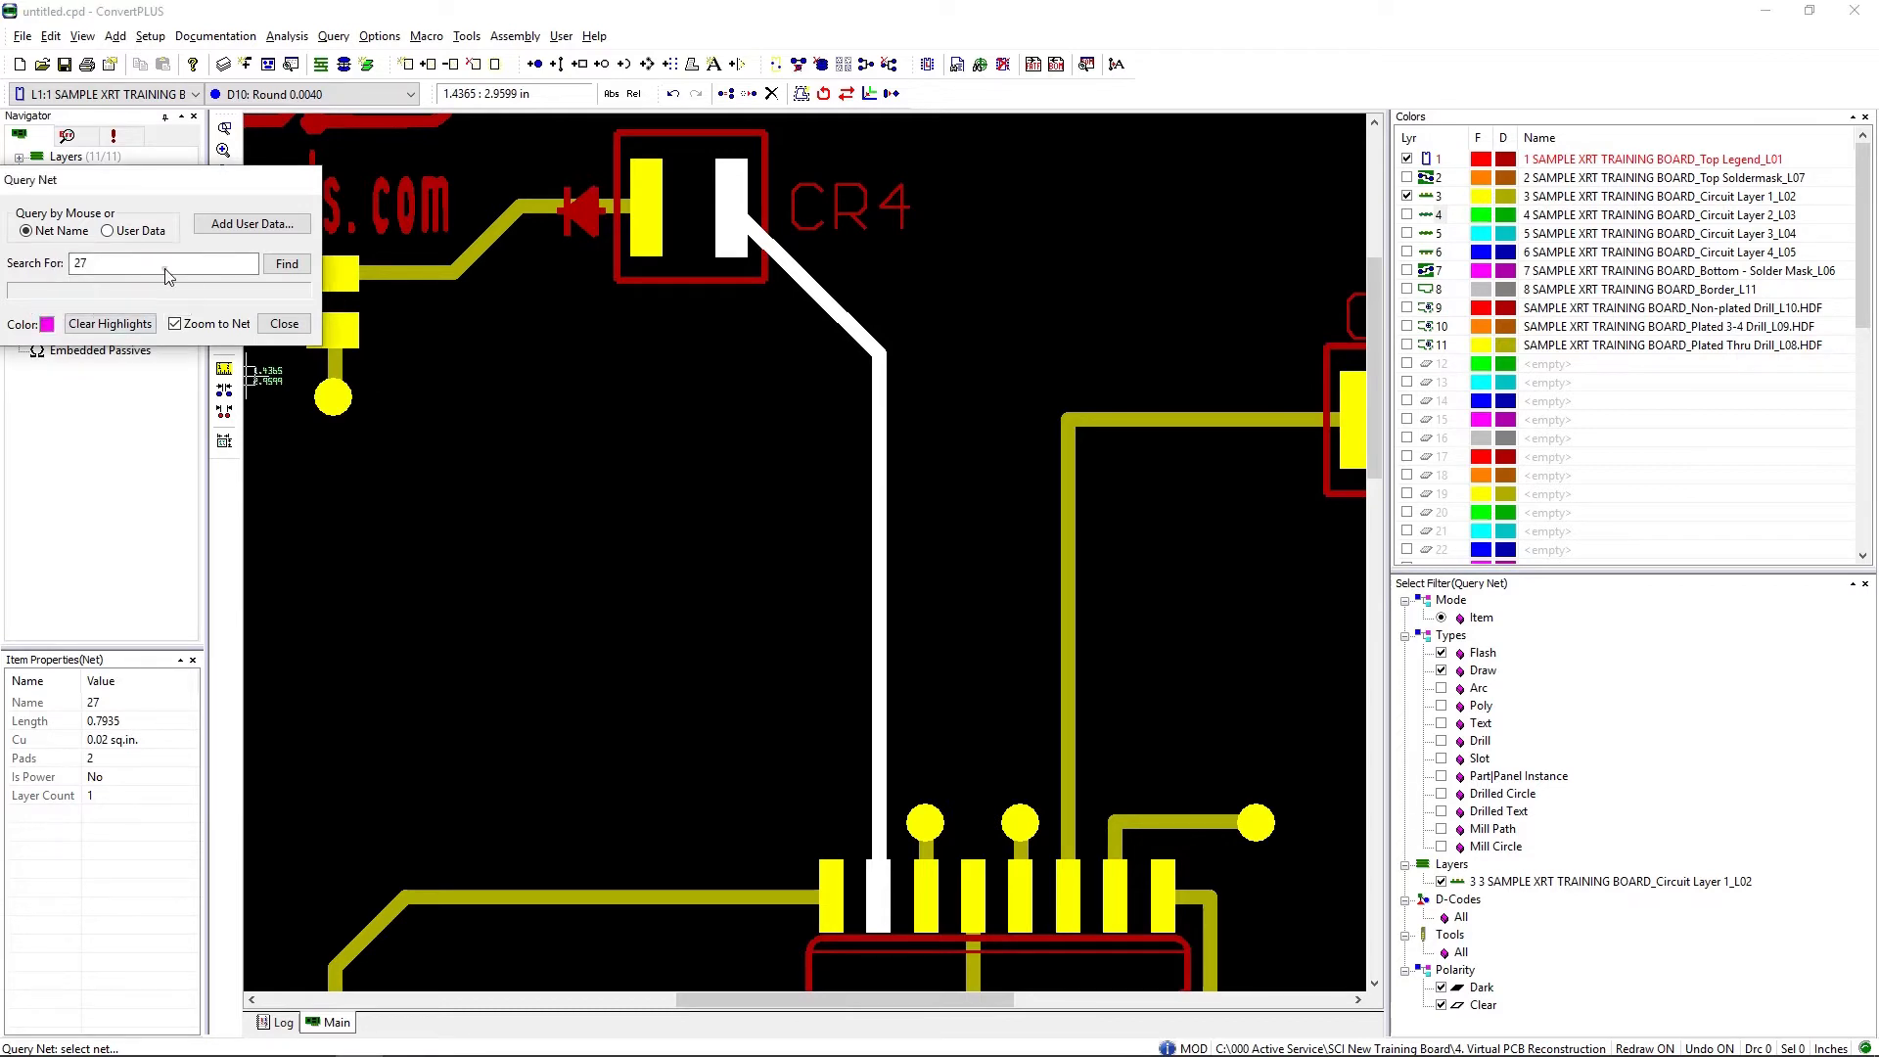
{"action": "left_click", "coordinate": [338, 397]}
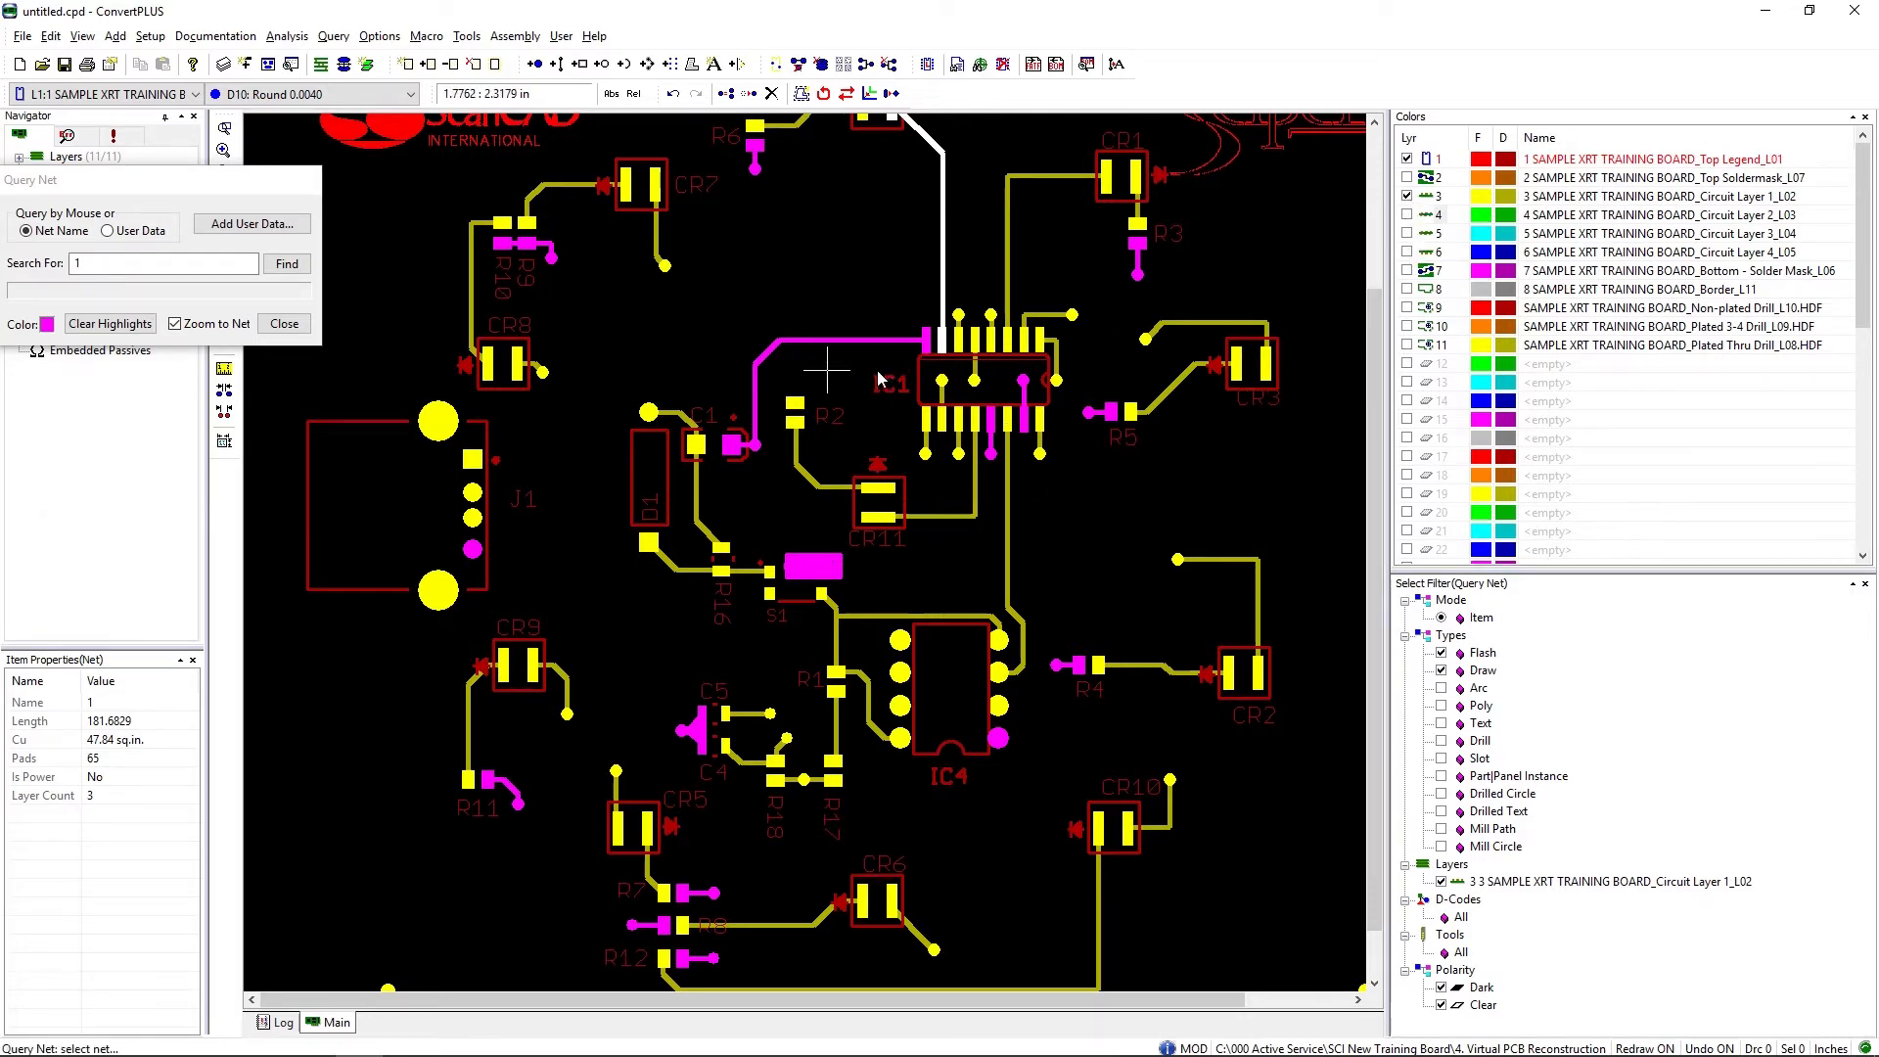
{"action": "left_click", "coordinate": [137, 327]}
{"action": "left_click", "coordinate": [284, 323]}
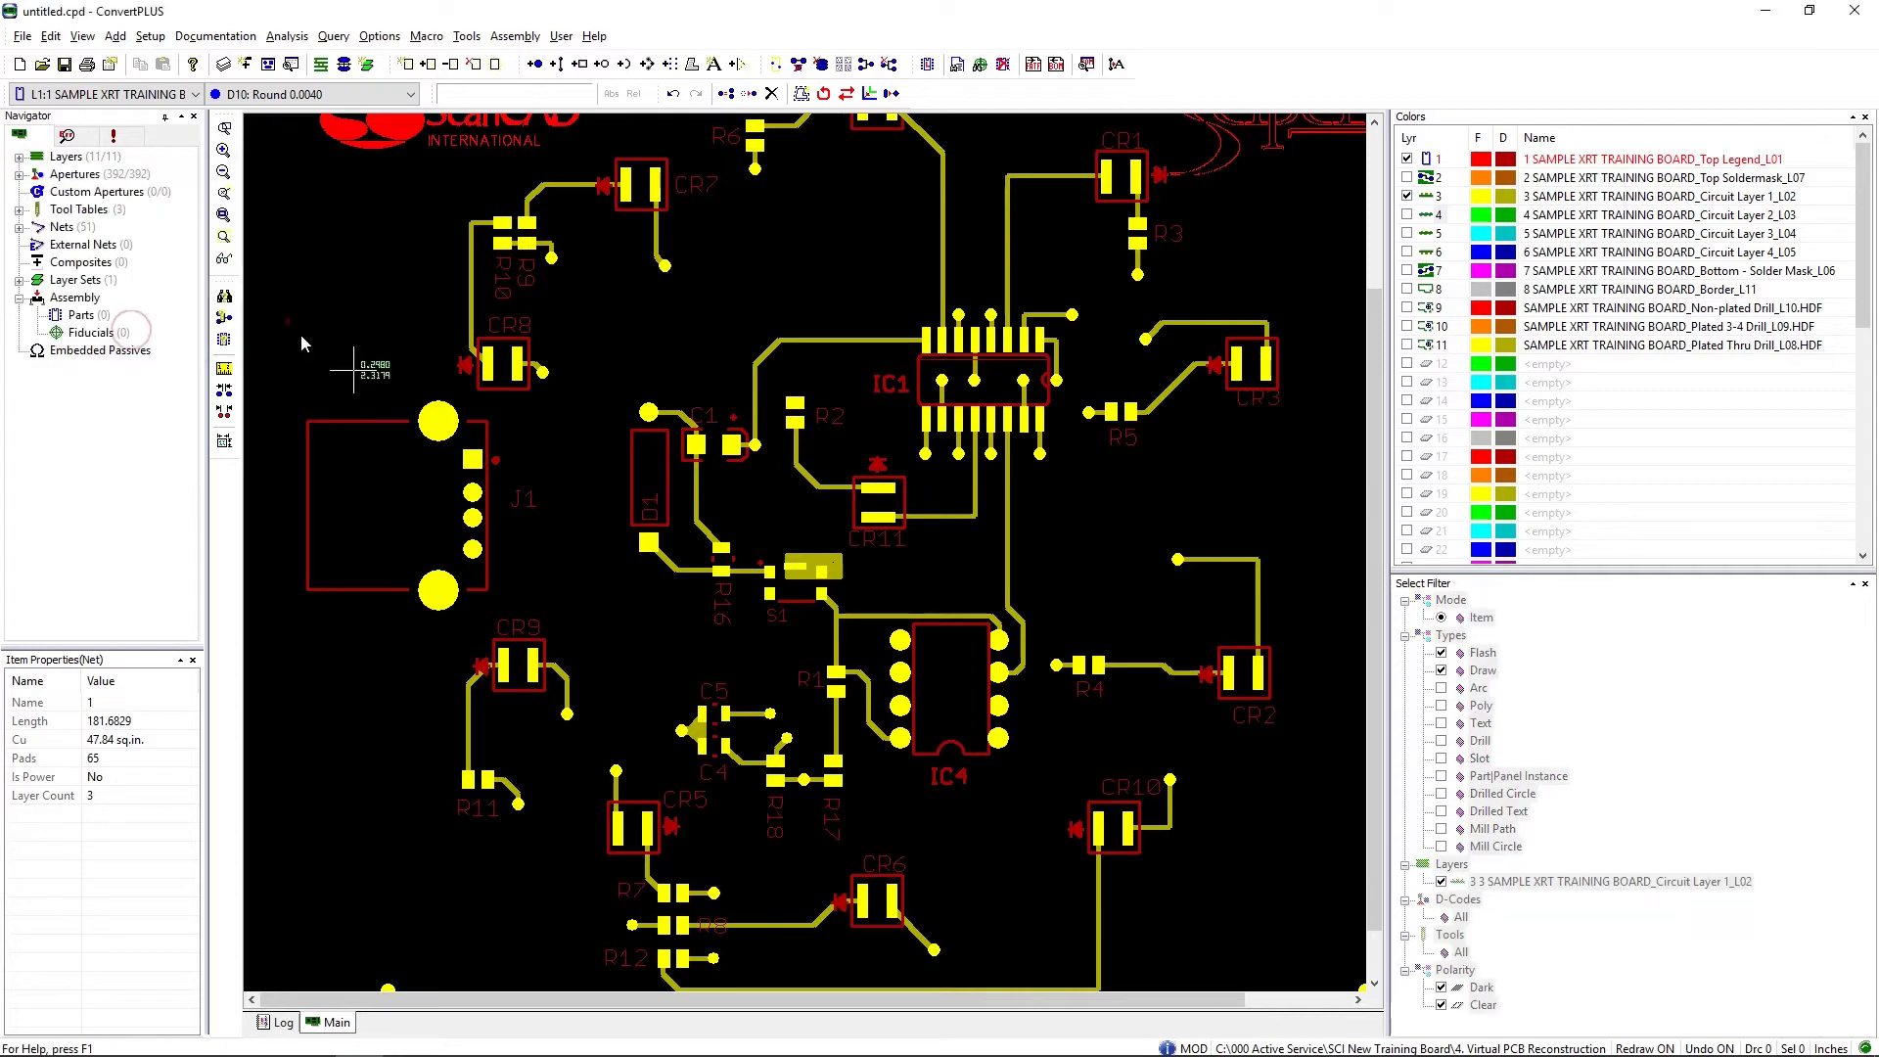
Step: Load the centroid file SAMPLE XRT TRAINING BOARD.ASC in the ScanCAD.acr 1.0 format
{"action": "key", "text": "Home"}
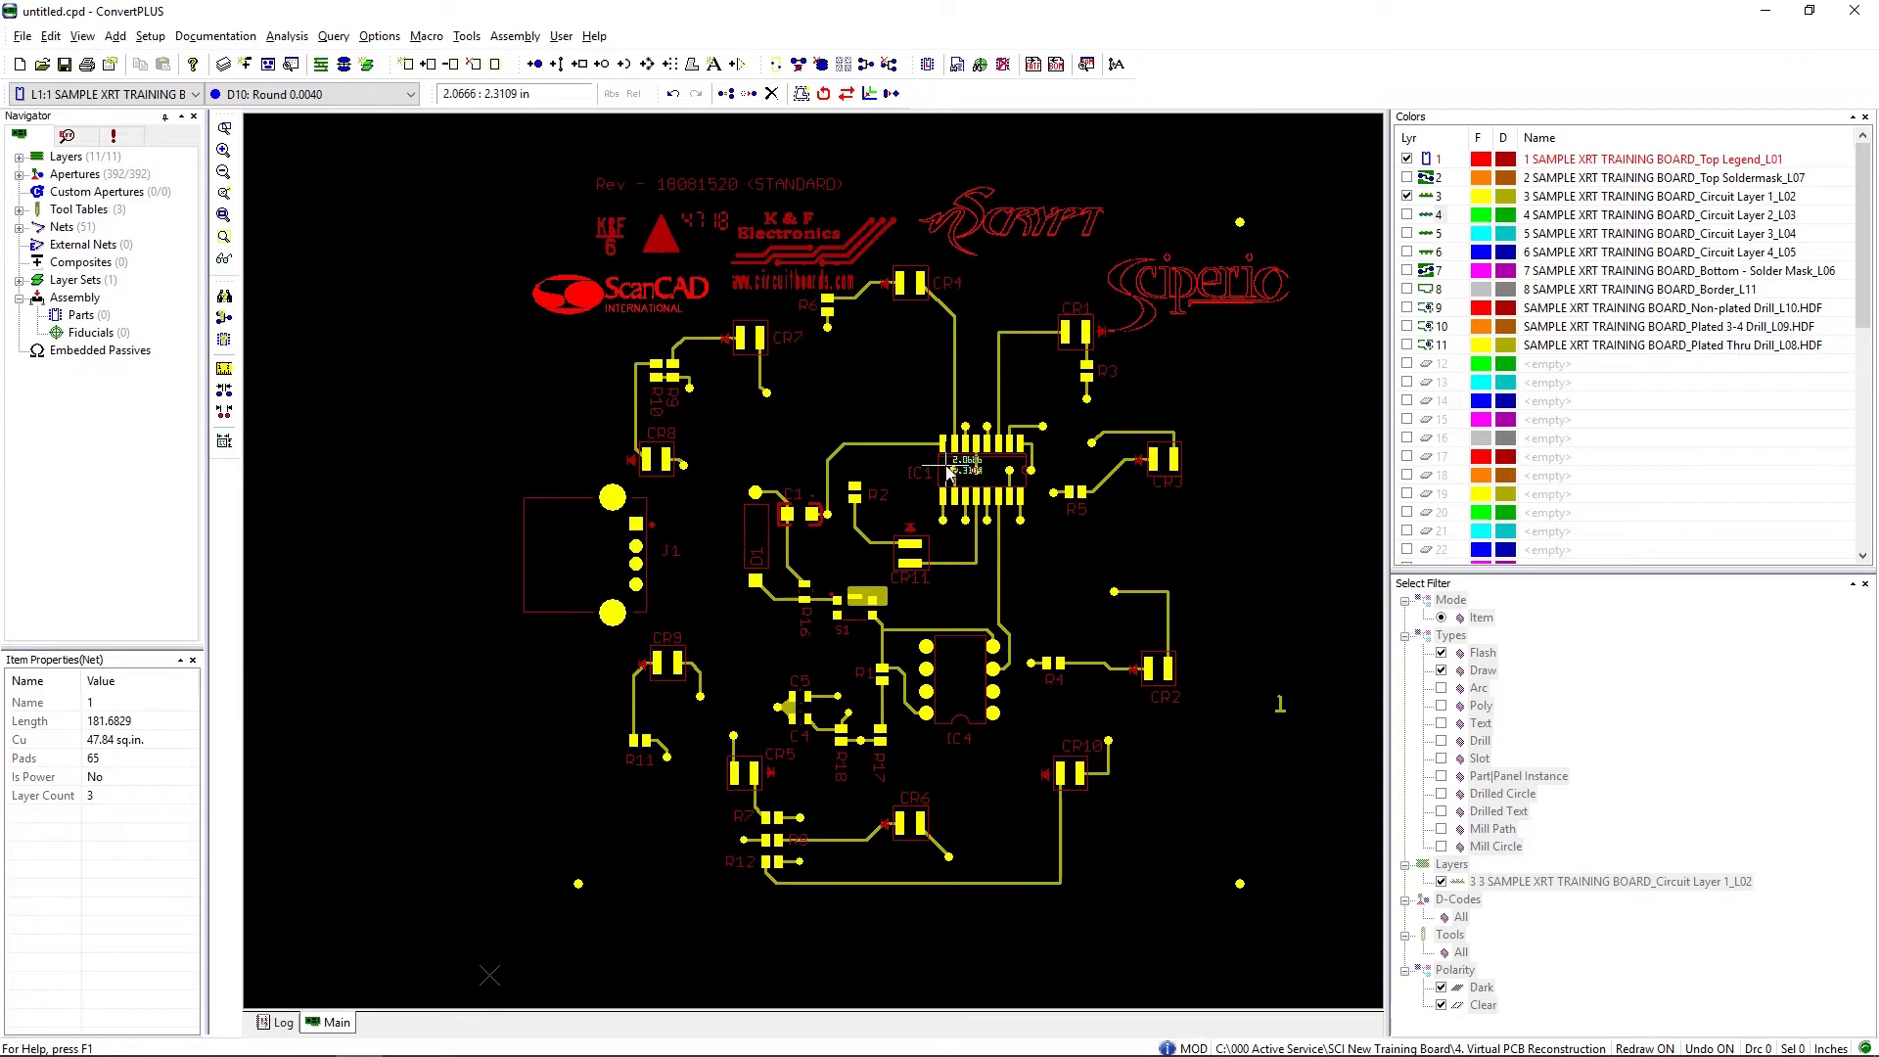
{"action": "left_click", "coordinate": [957, 65]}
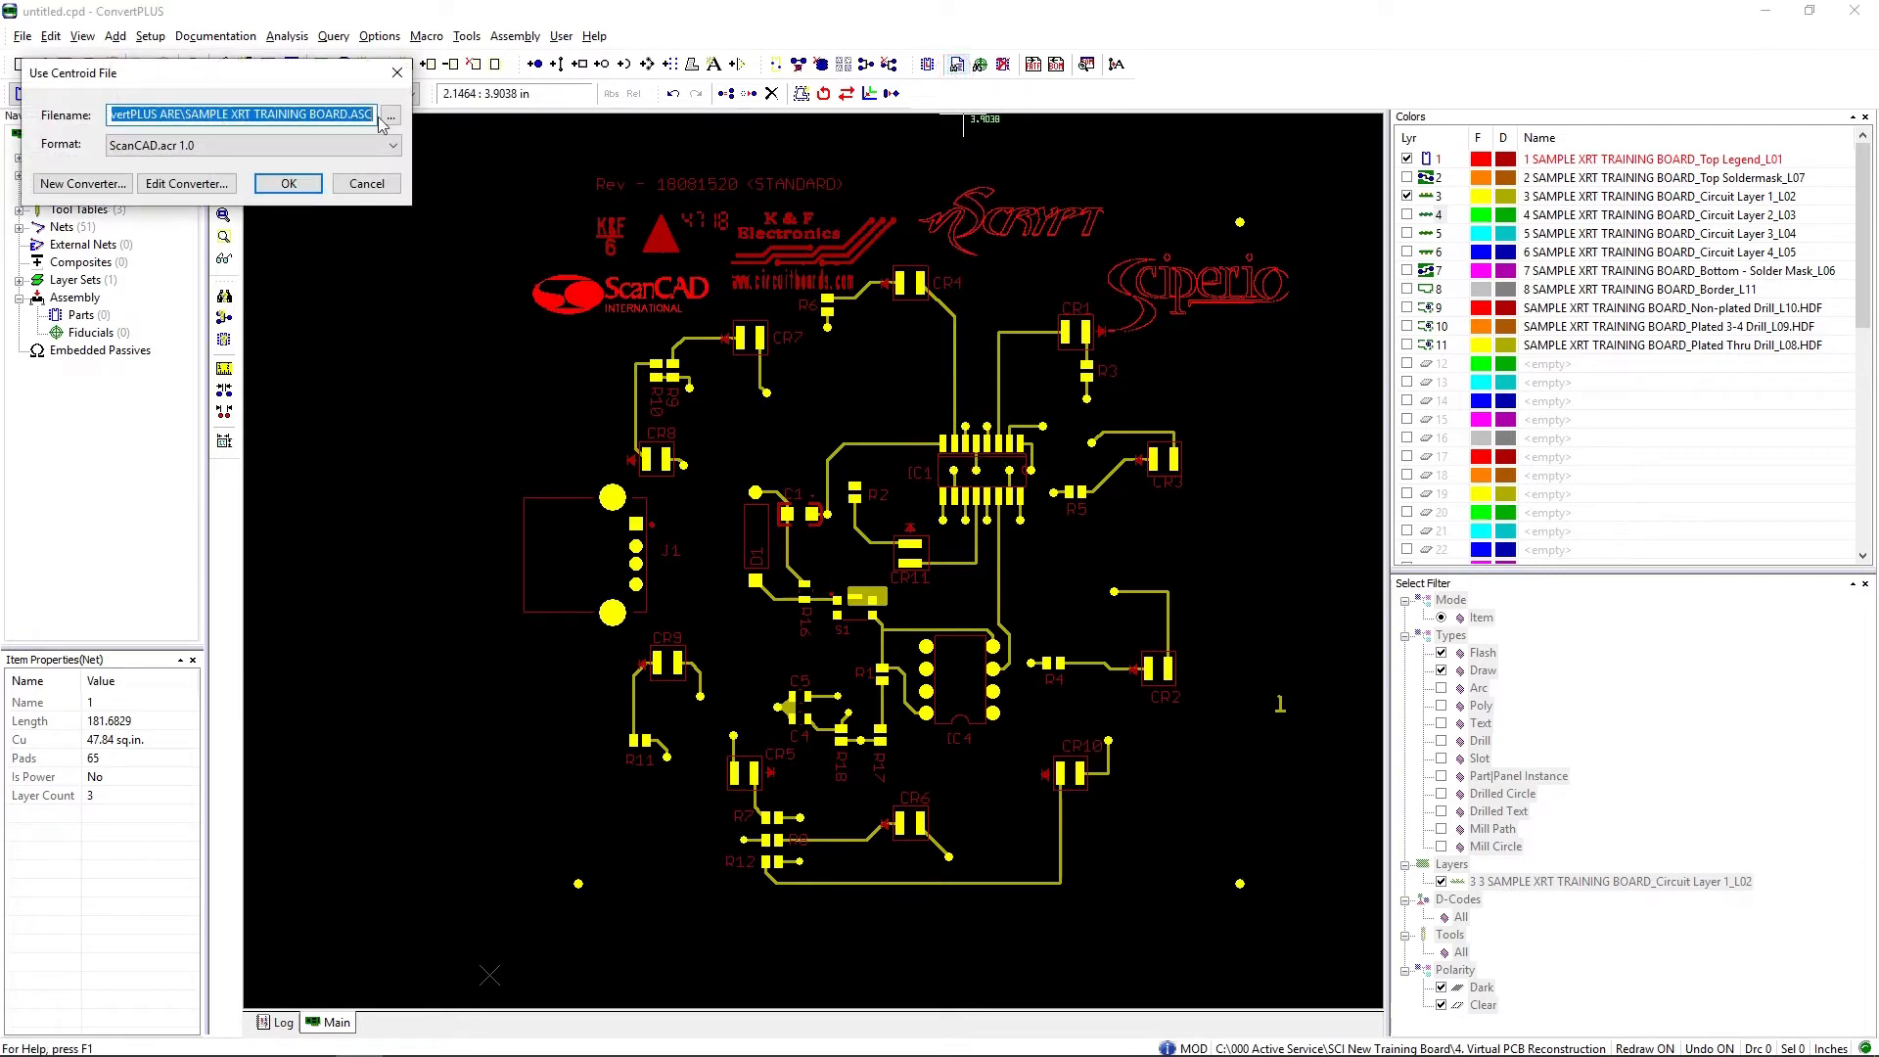
{"action": "left_click", "coordinate": [289, 185]}
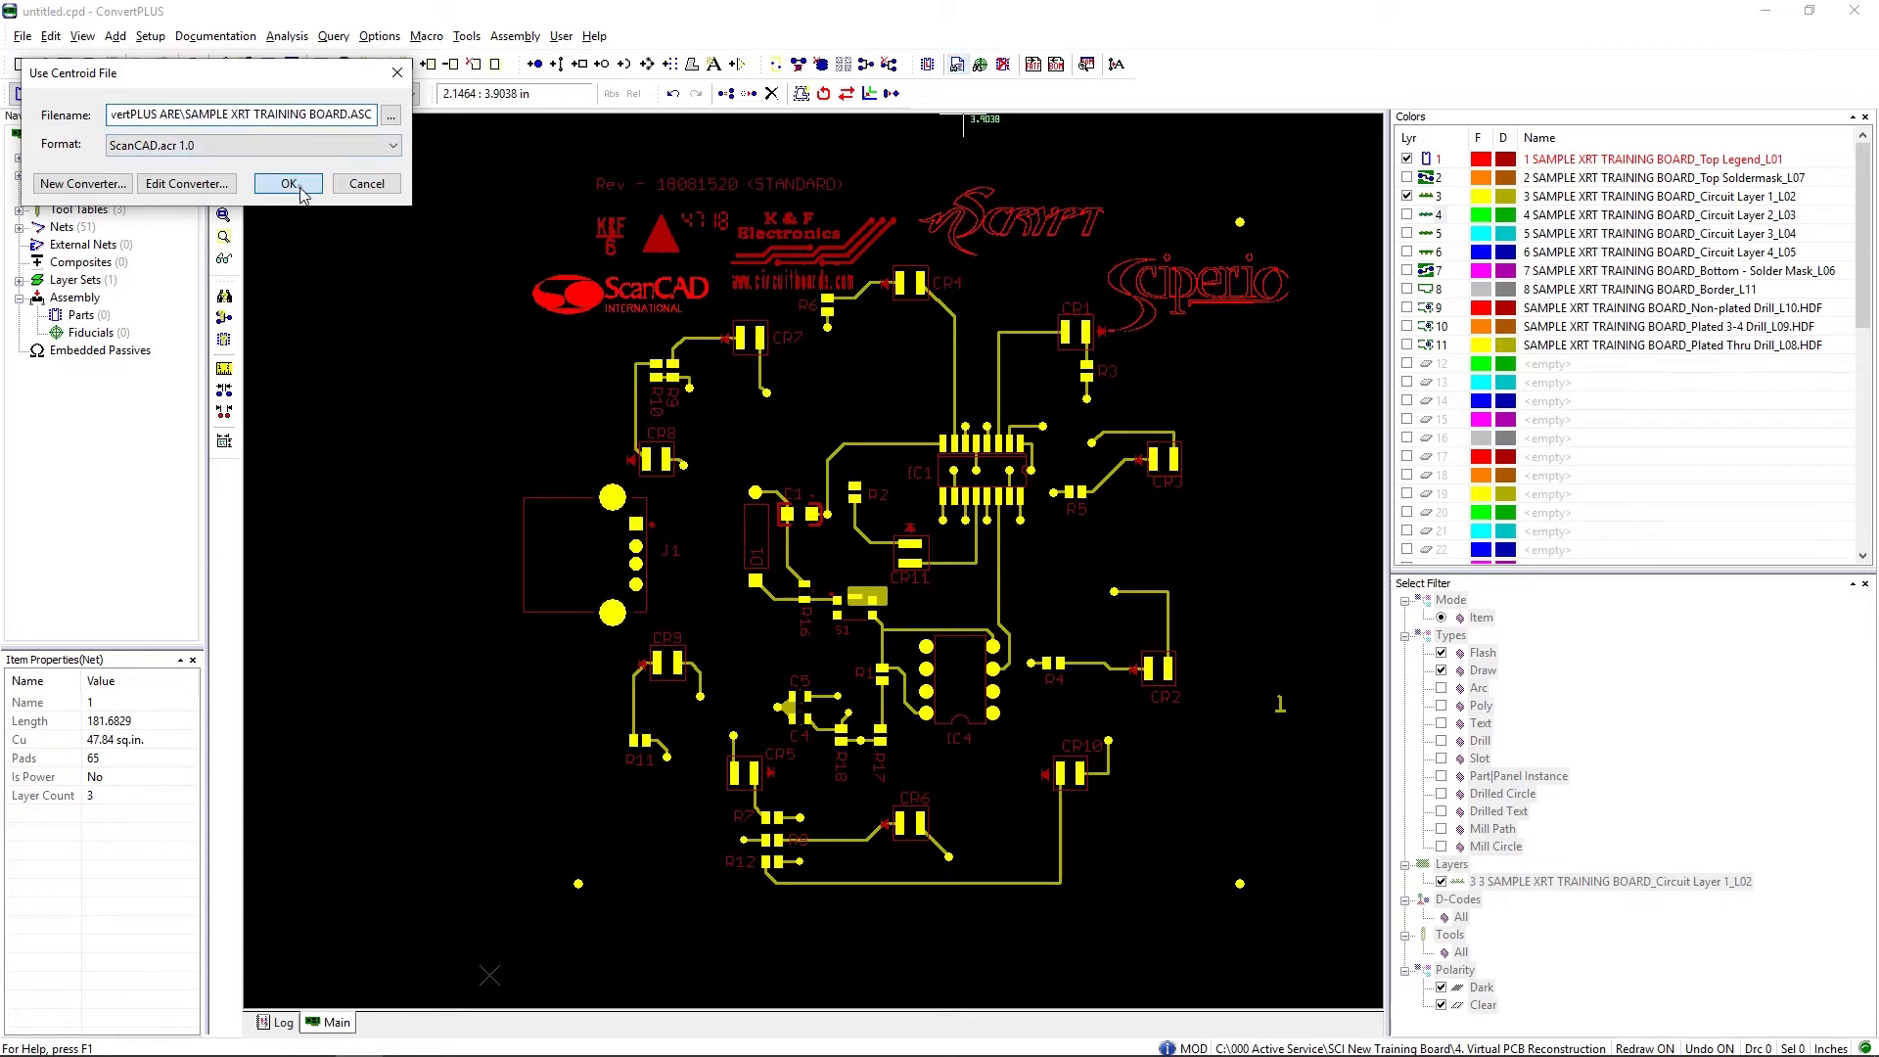
Step: Identify IC1's pads from the upper-left pad to the lower-right pad and accept them as a surface mount footprint
{"action": "scroll", "coordinate": [825, 579], "scroll_direction": "up", "scroll_amount": 5}
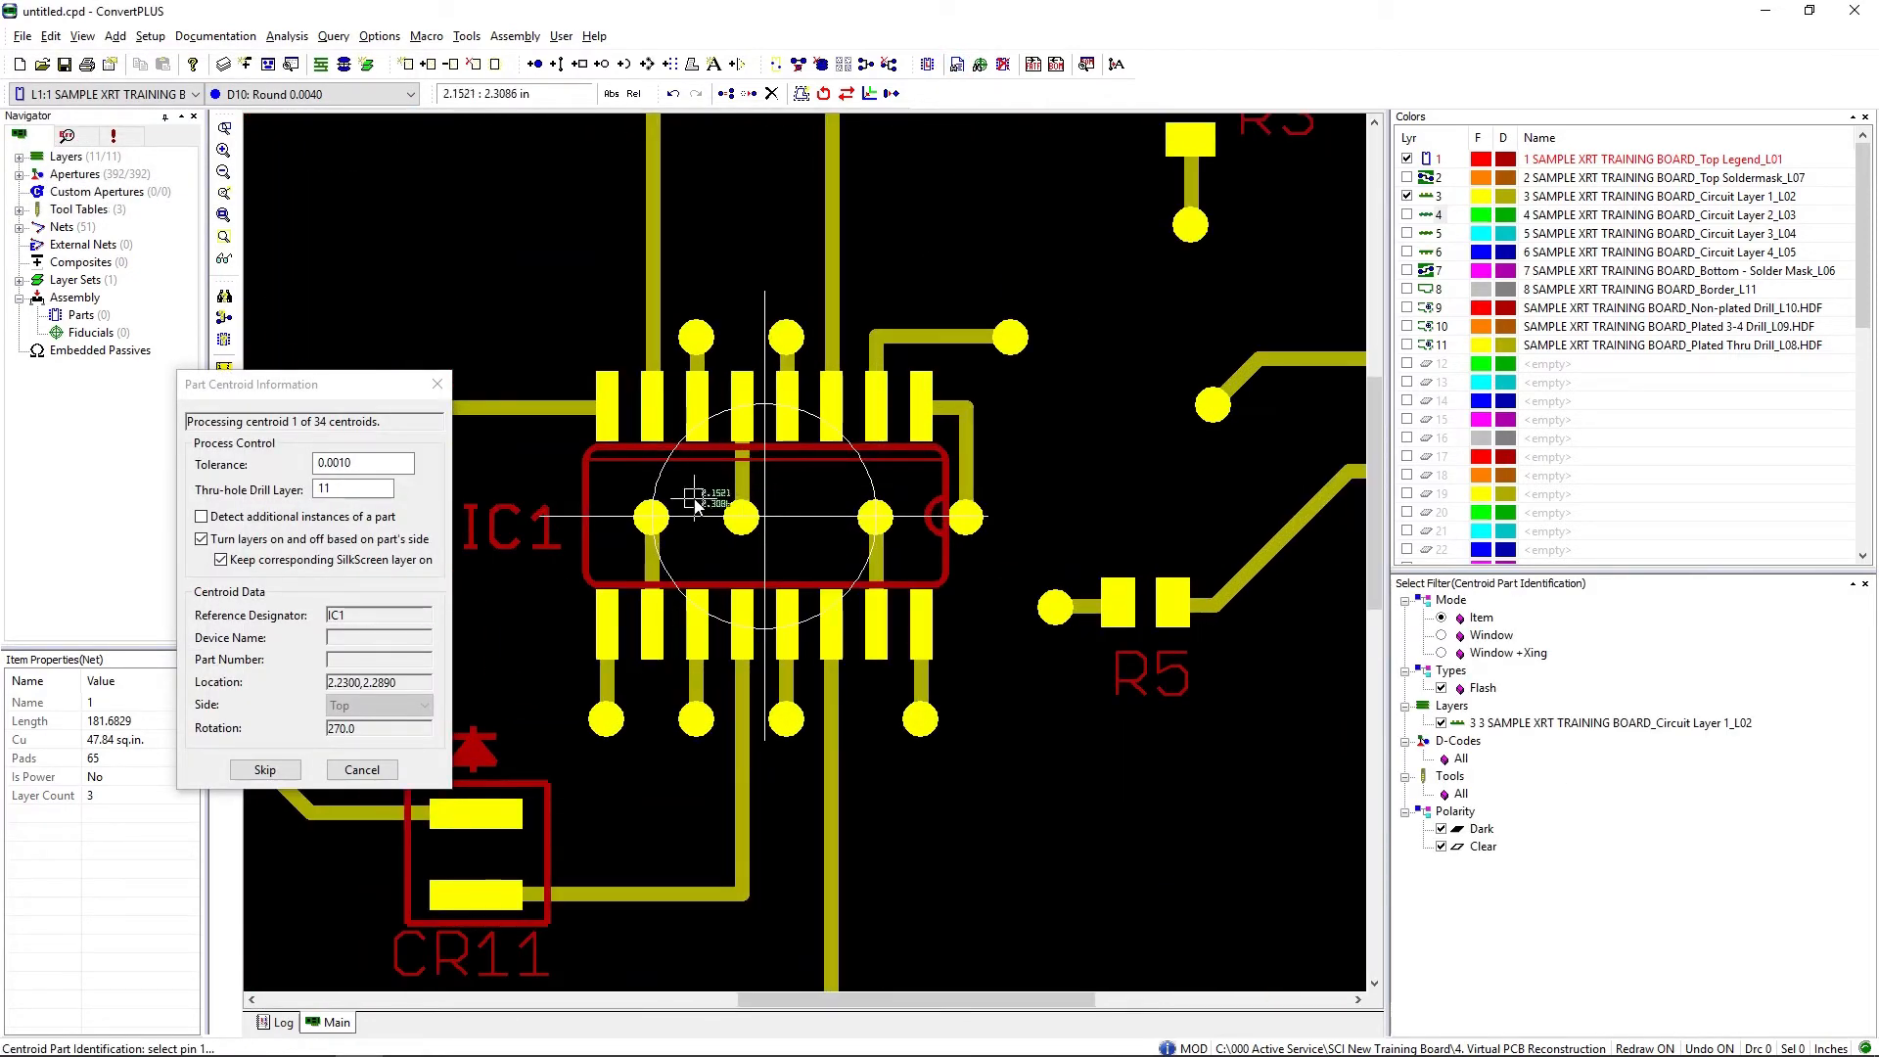
{"action": "left_click", "coordinate": [605, 401]}
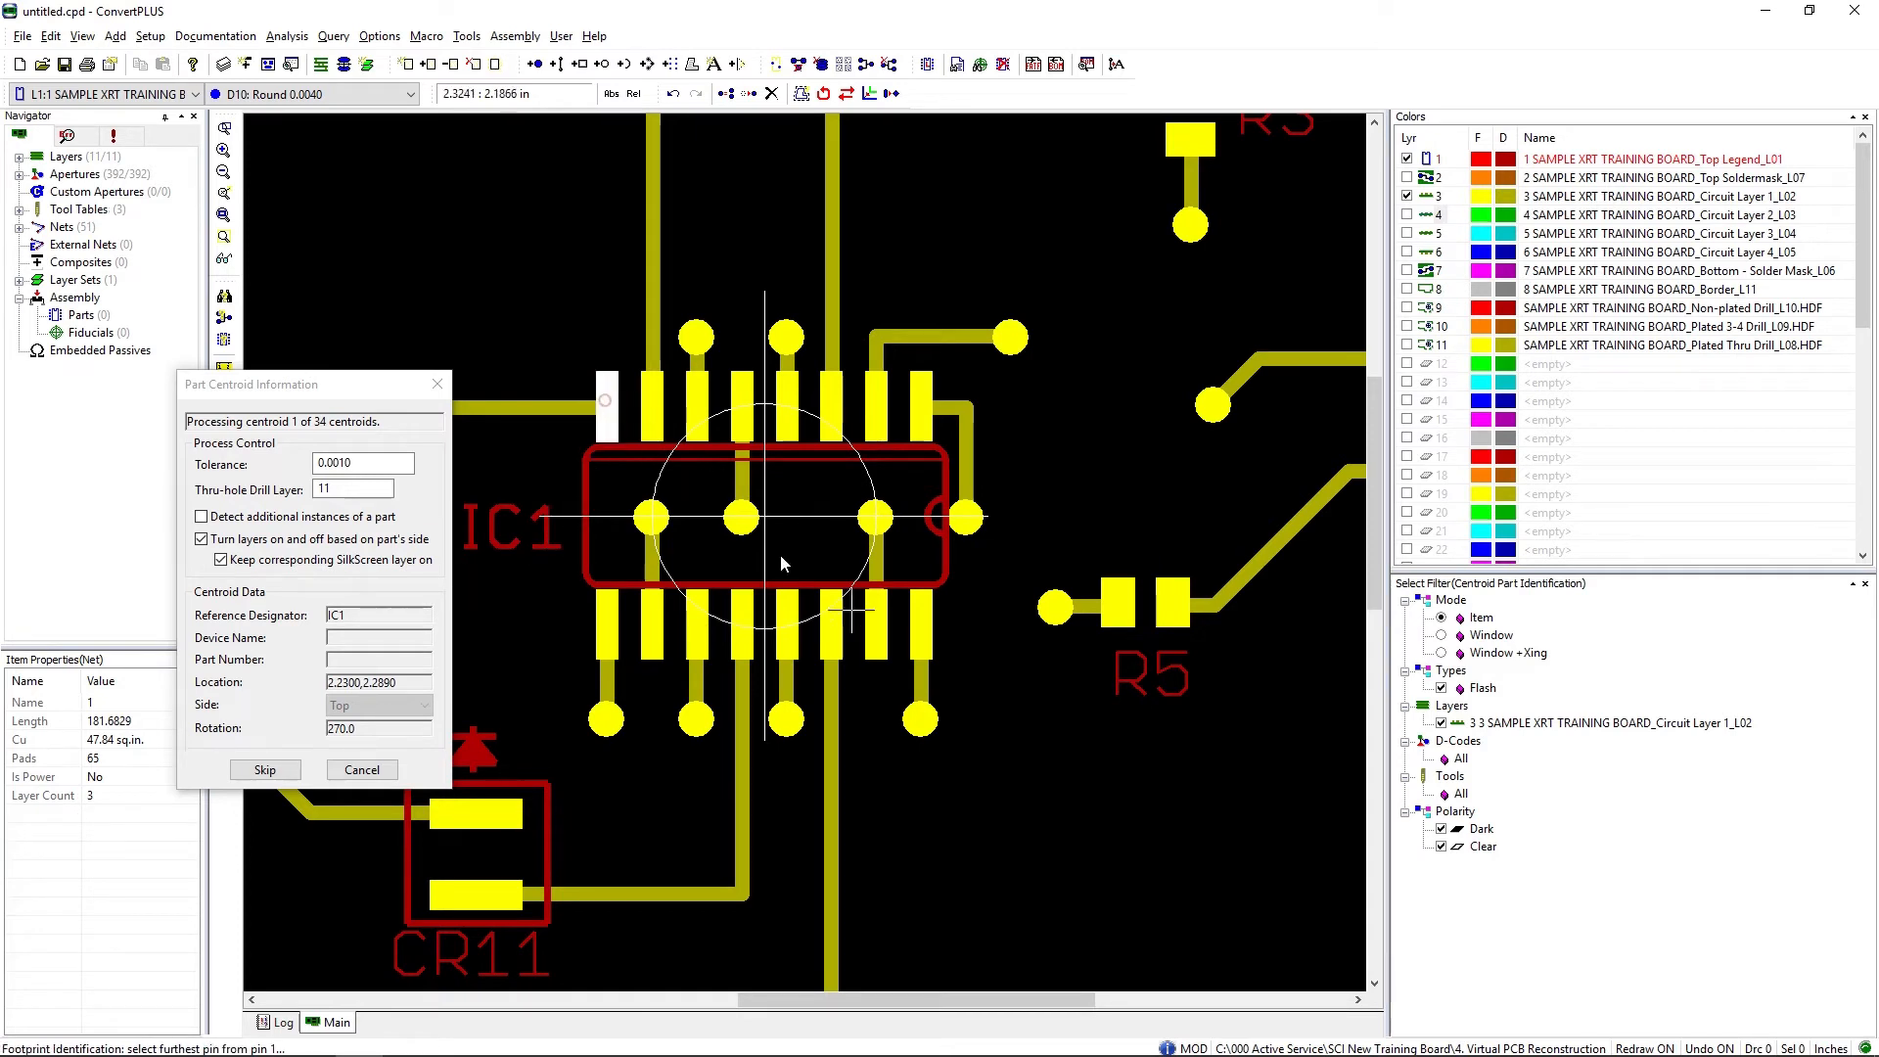
{"action": "left_click", "coordinate": [921, 632]}
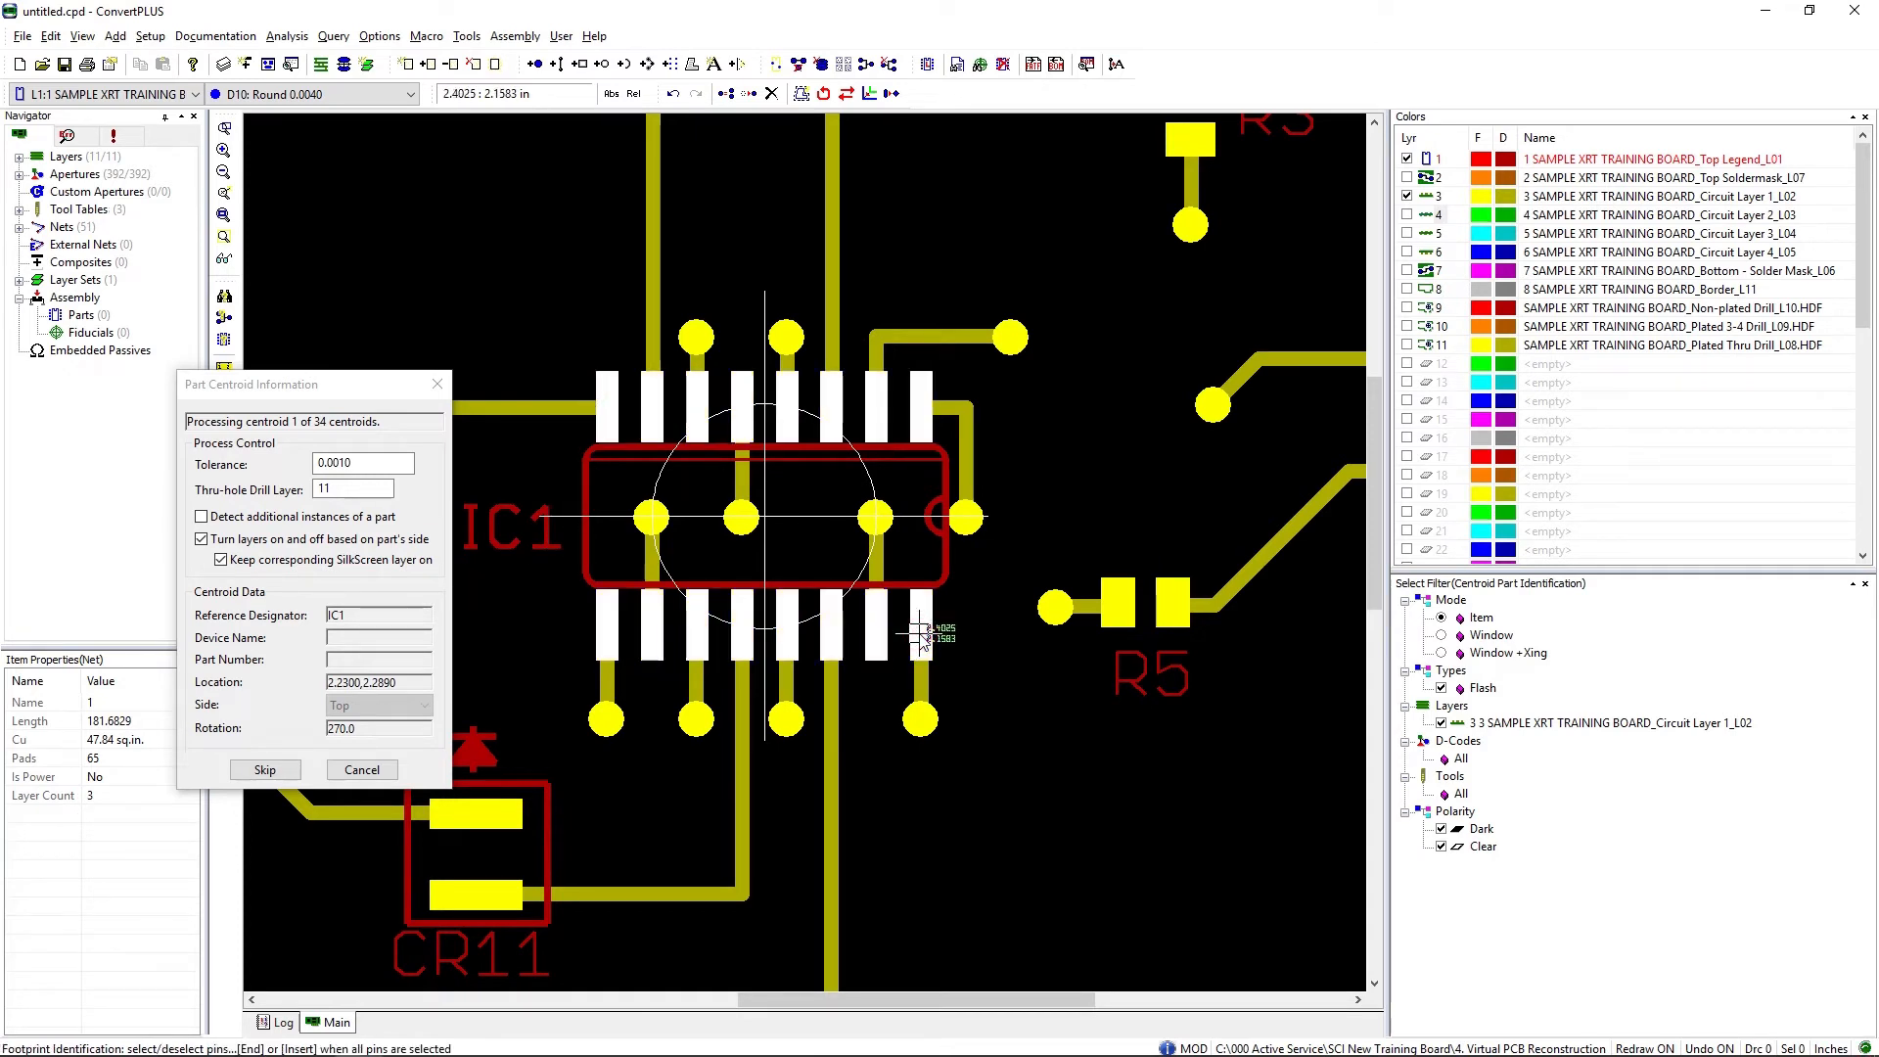
{"action": "key", "text": "End"}
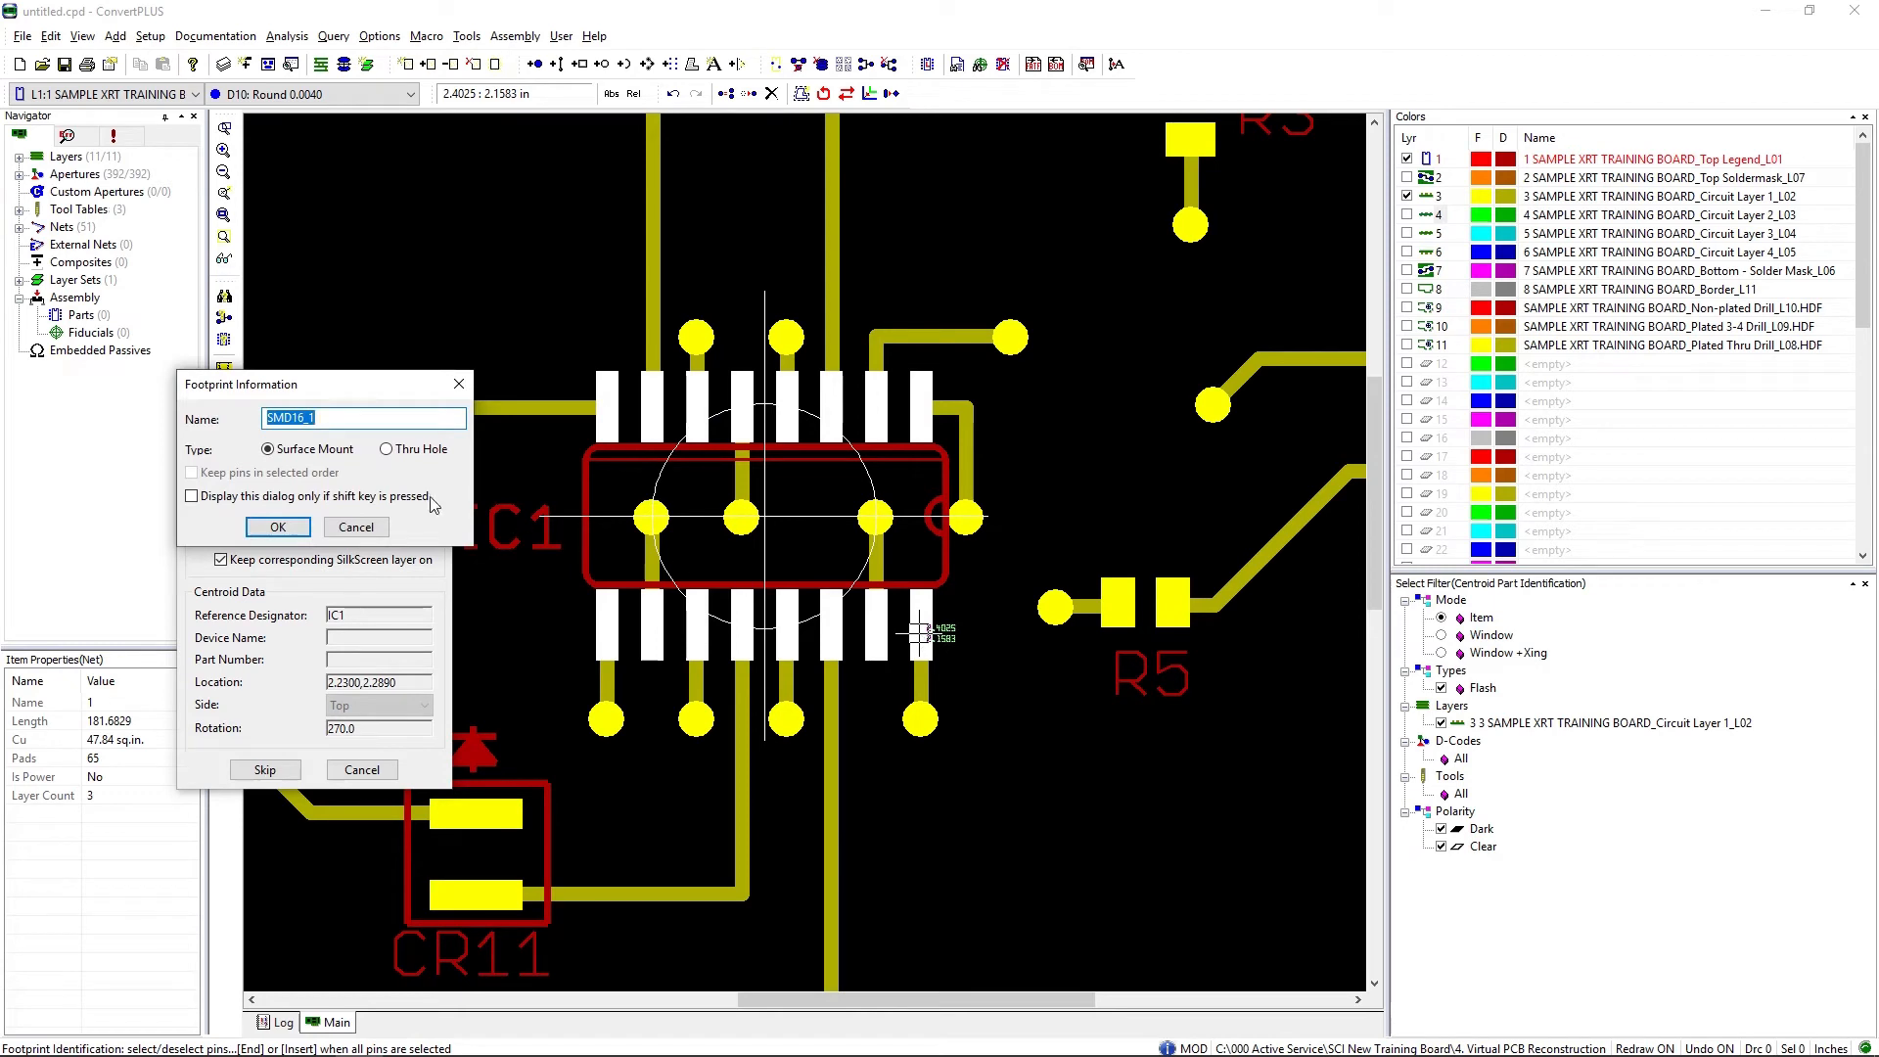
{"action": "left_click", "coordinate": [278, 527]}
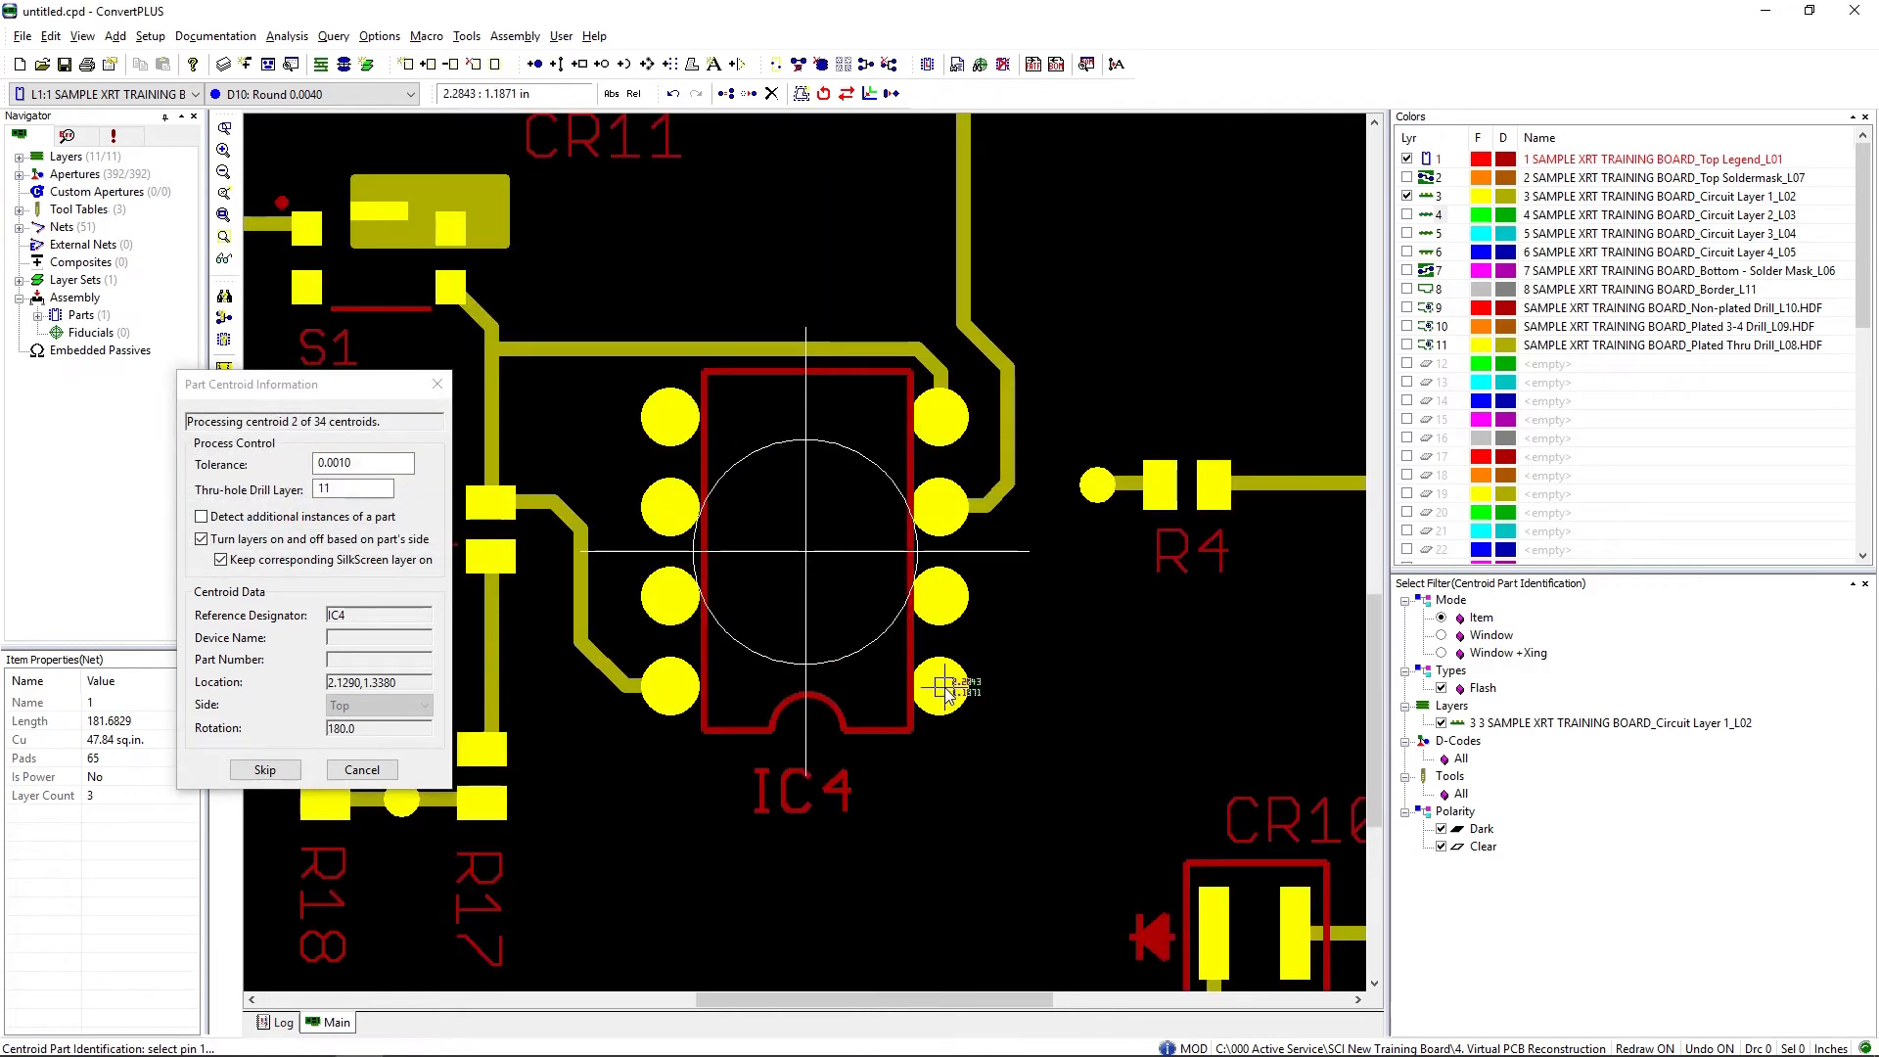
Step: Identify IC4's pads from lower-right to upper-left, and J1's pads from the square pad to the lowest in-line round pad
{"action": "left_click", "coordinate": [956, 683]}
{"action": "left_click", "coordinate": [669, 430]}
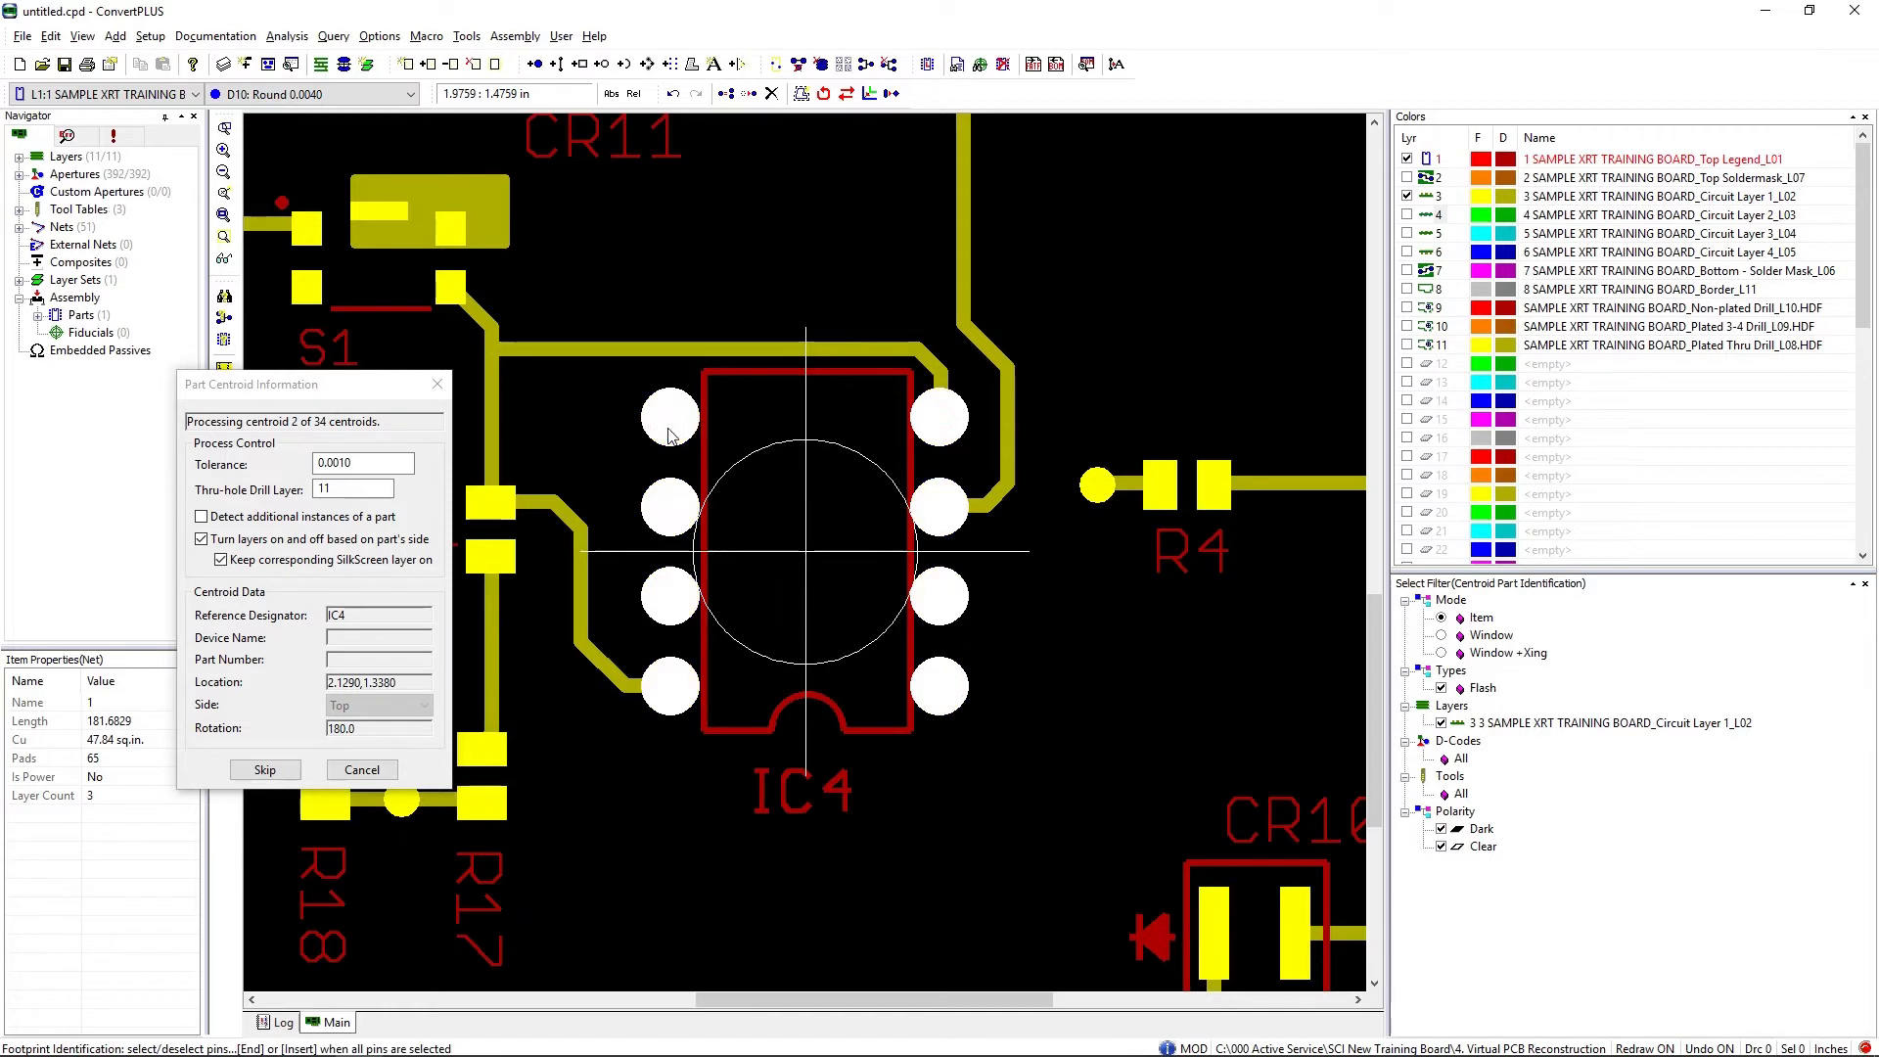
{"action": "left_click", "coordinate": [803, 427]}
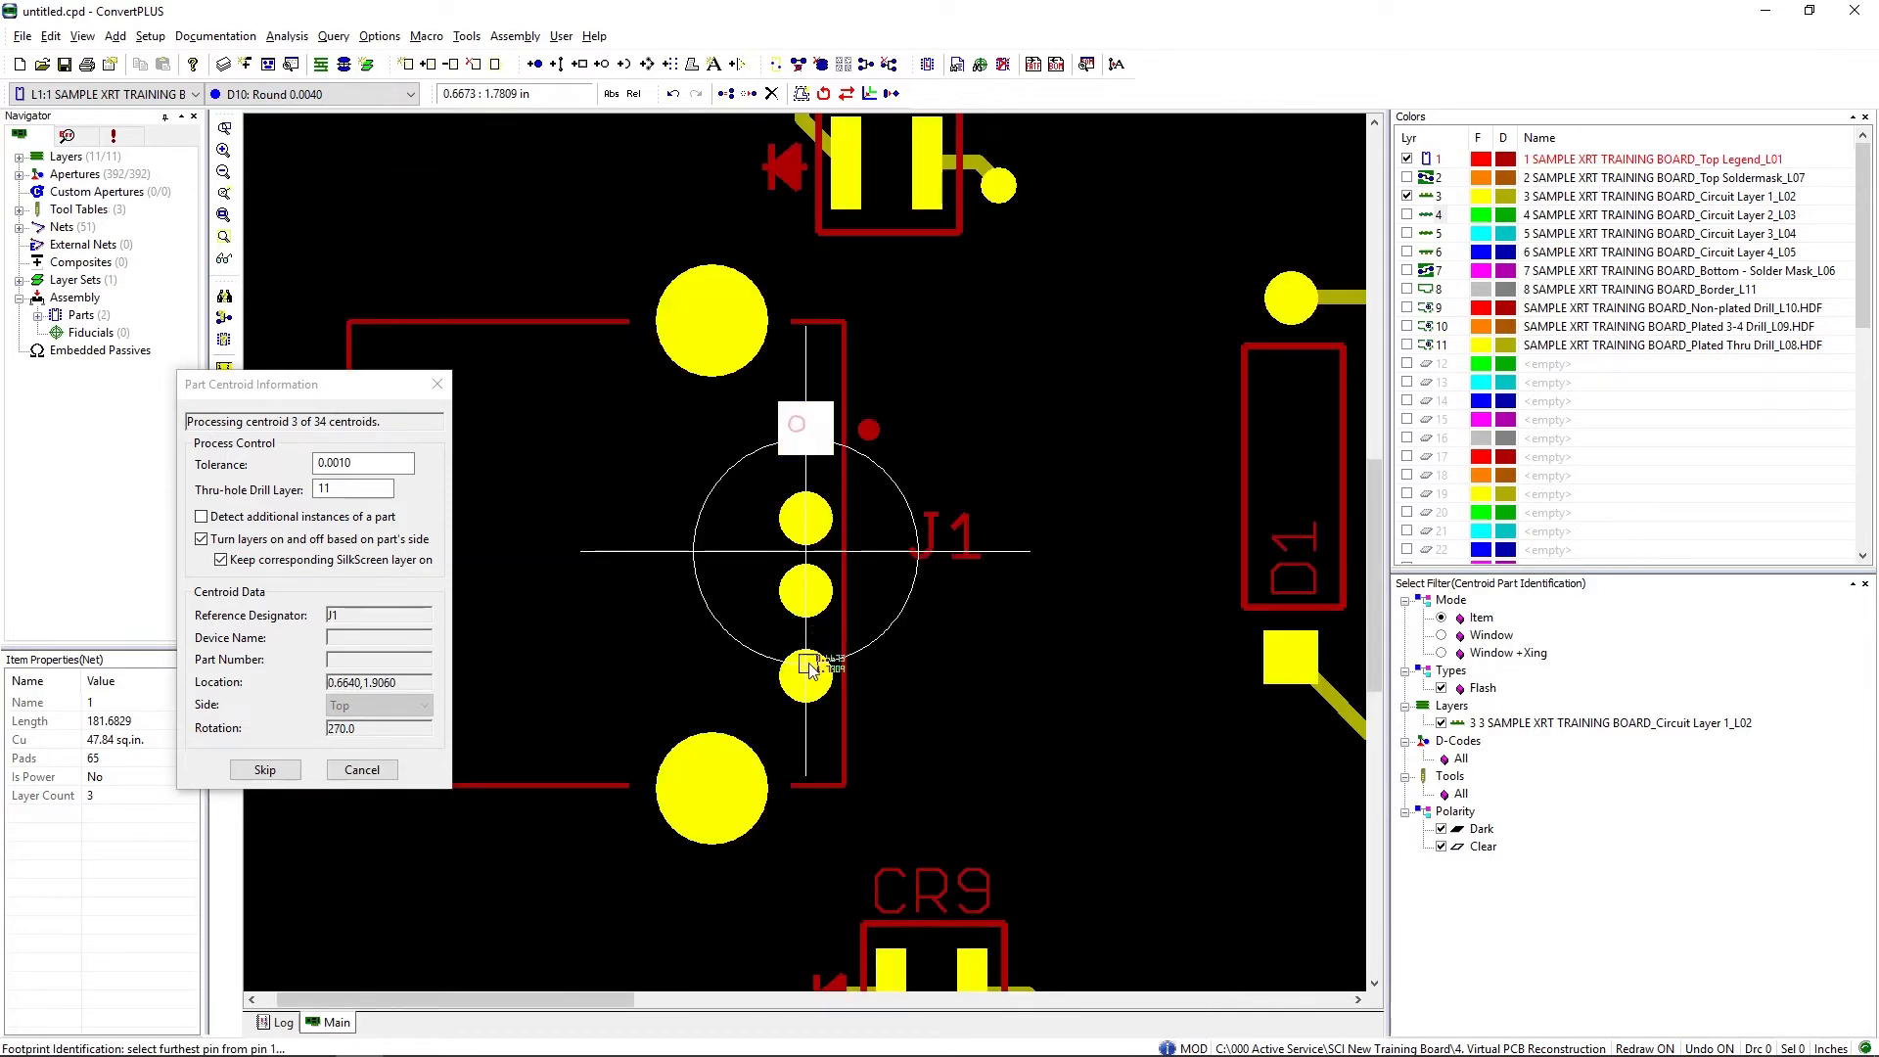
{"action": "left_click", "coordinate": [807, 683]}
{"action": "key", "text": "End"}
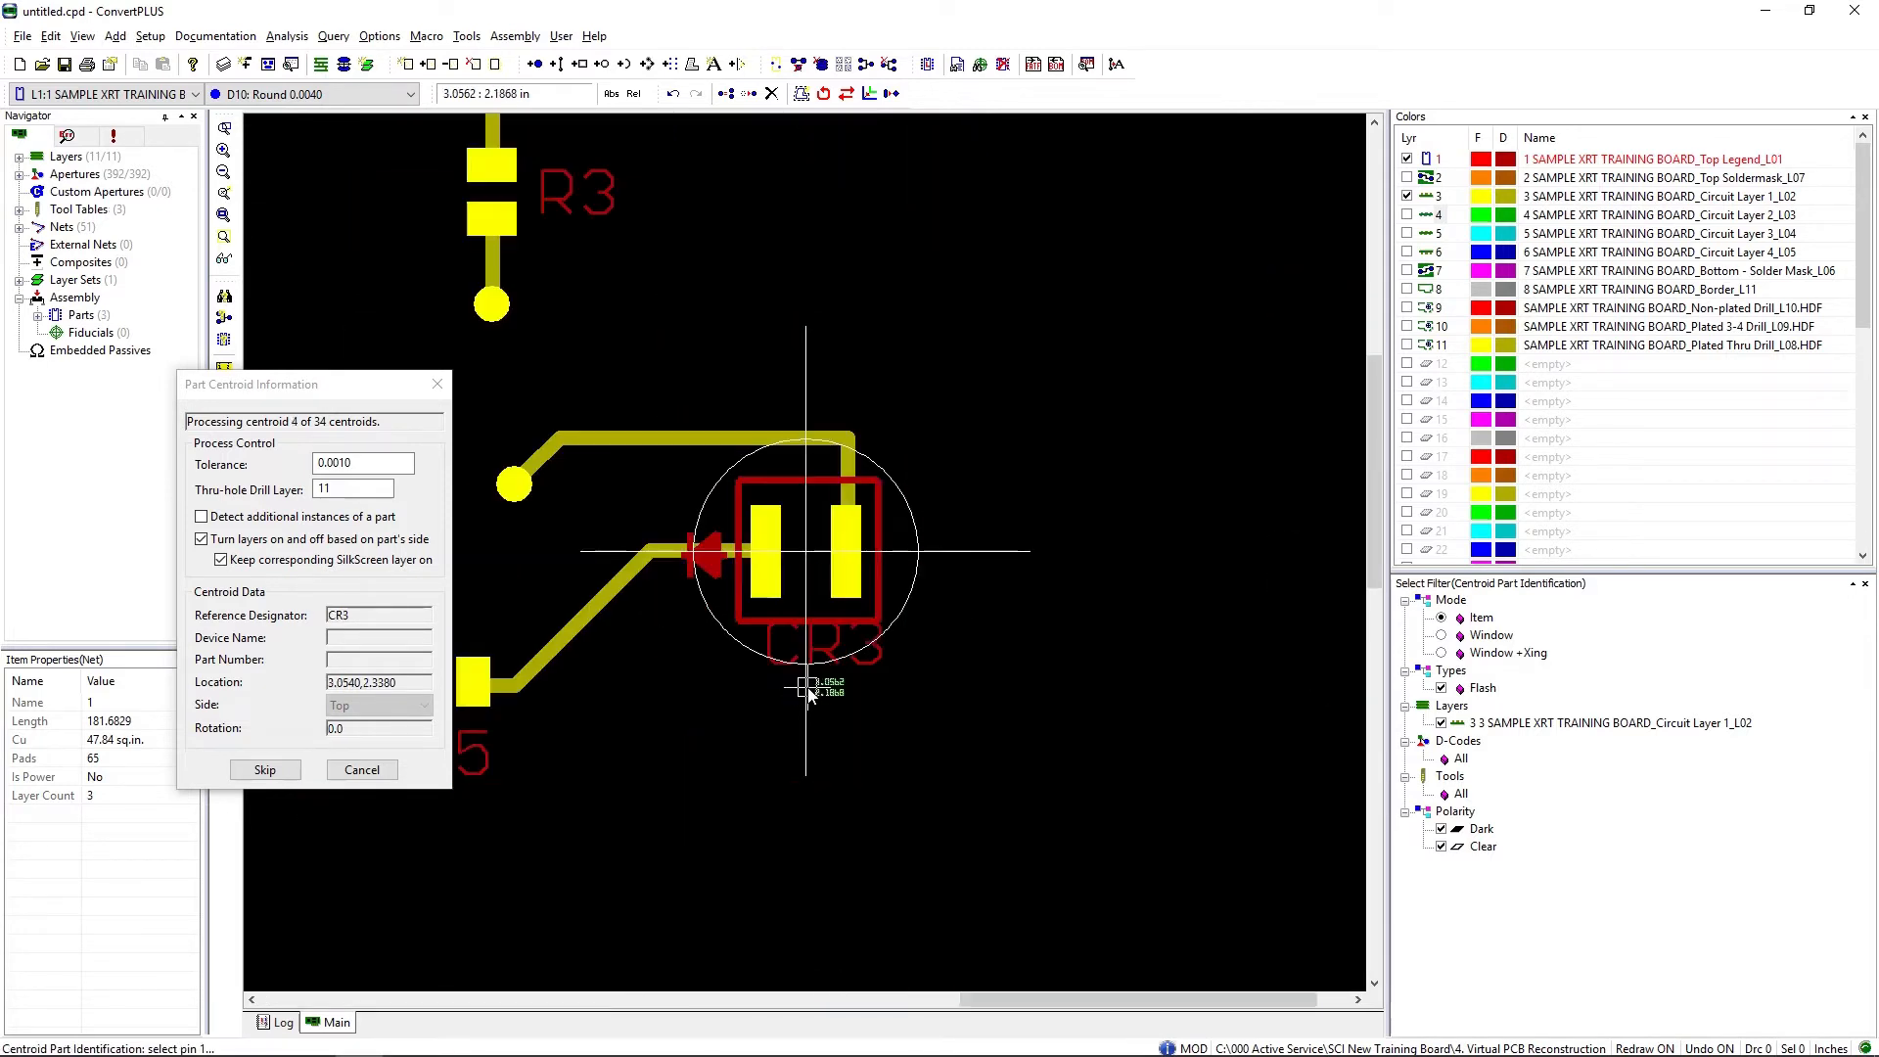
Step: Identify the pads of CR3, and those of R10 from its upper pad to its lower pad
{"action": "left_click", "coordinate": [847, 581]}
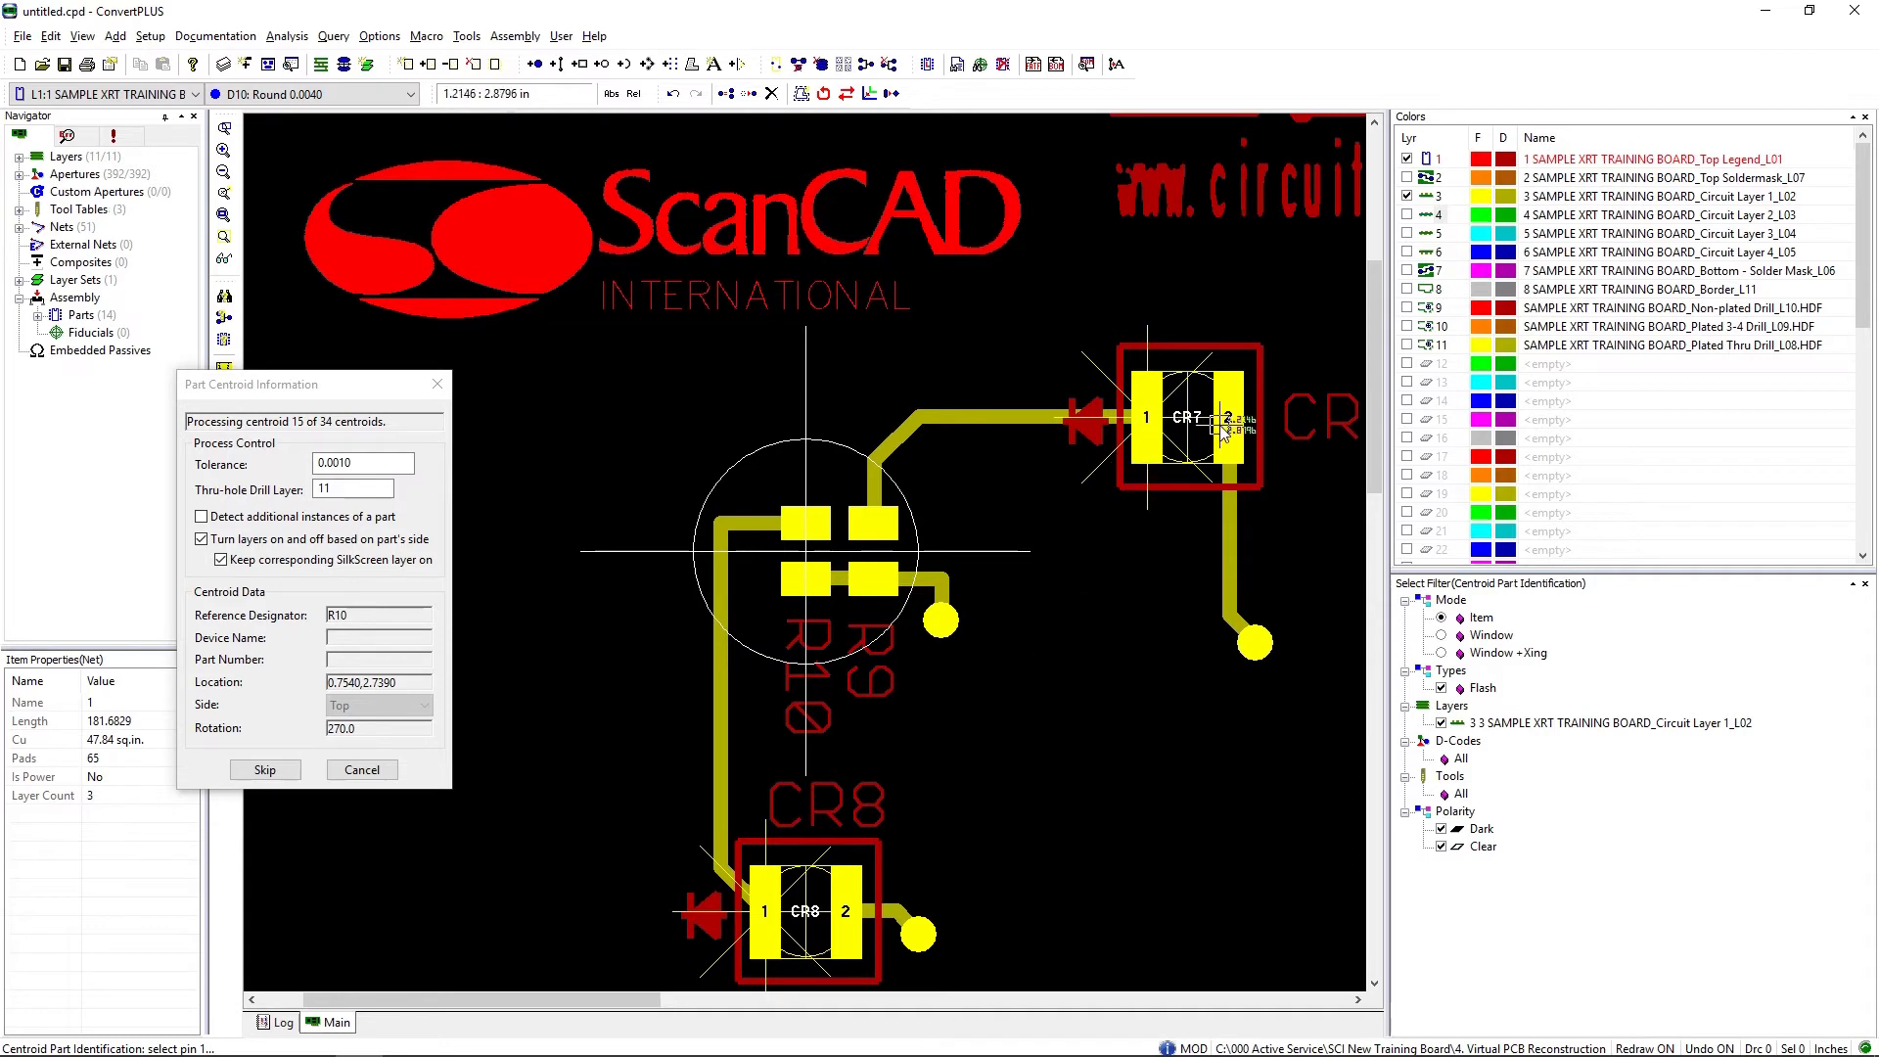
{"action": "scroll", "coordinate": [801, 615], "scroll_direction": "down", "scroll_amount": 4}
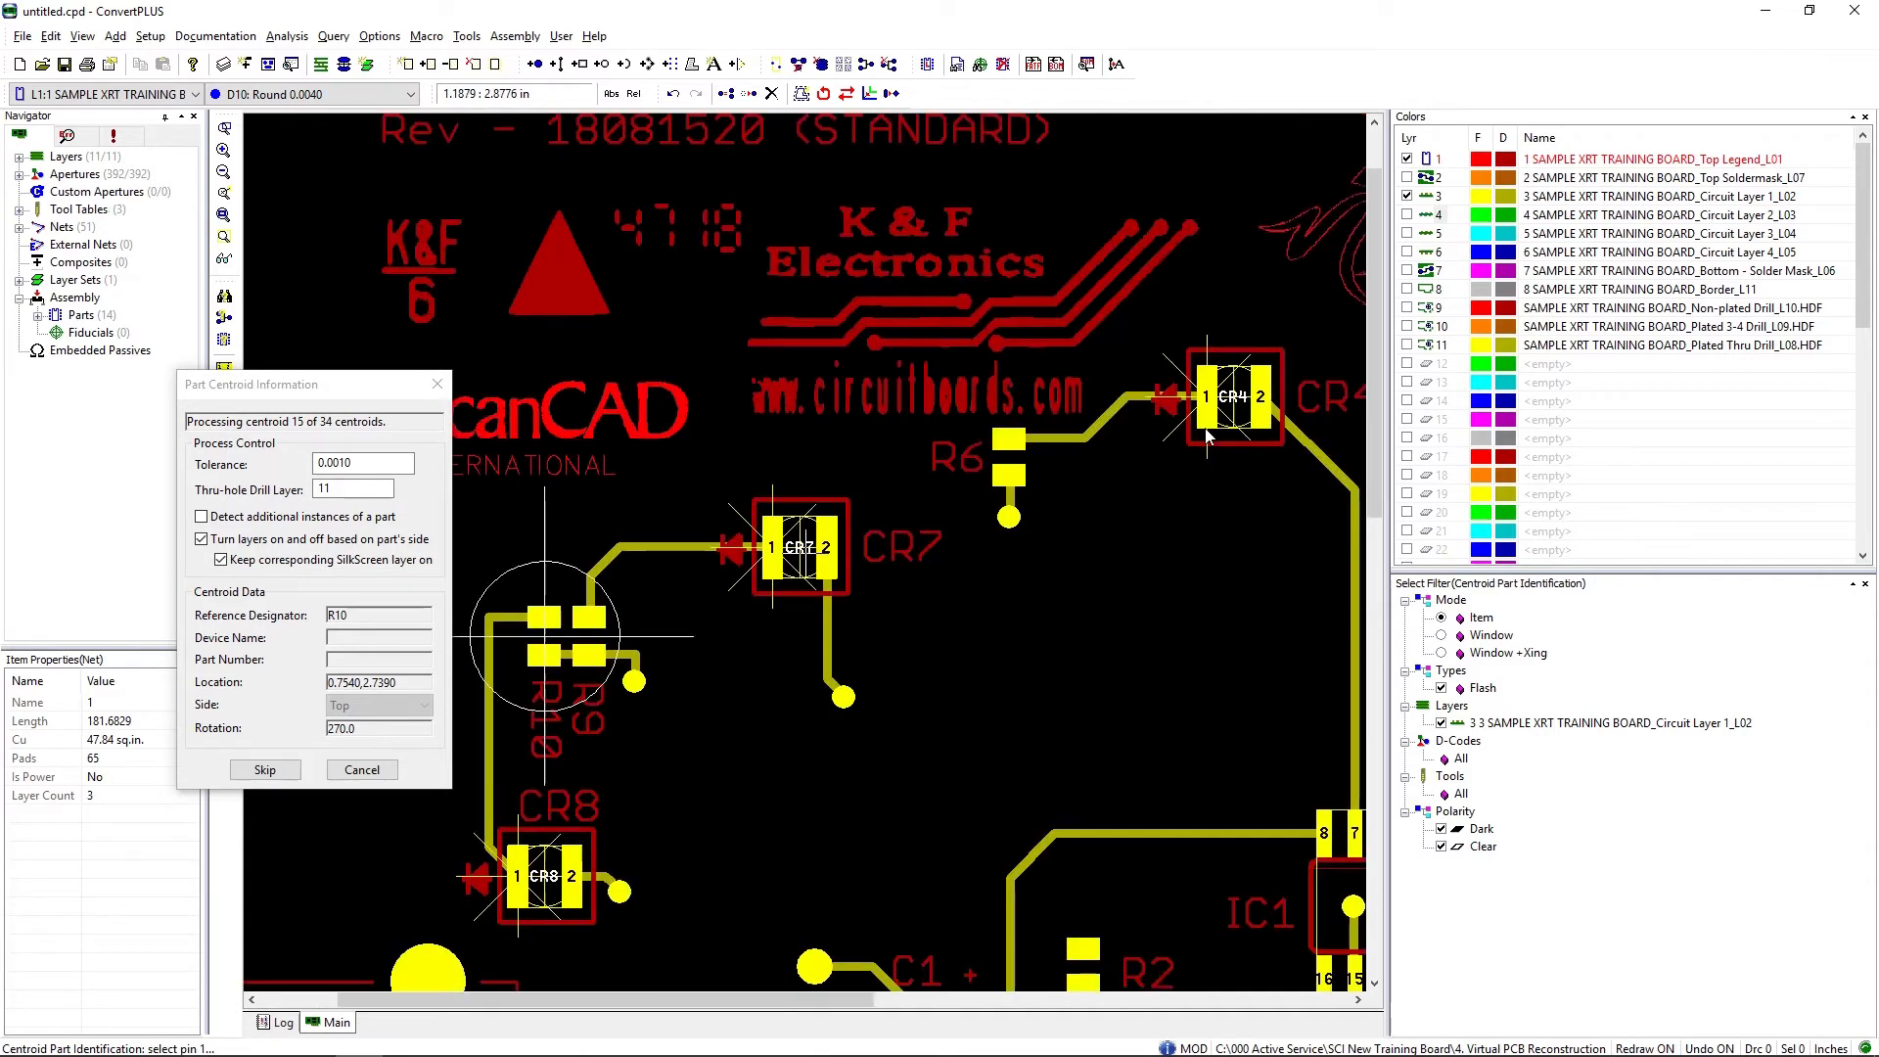
{"action": "scroll", "coordinate": [801, 615], "scroll_direction": "down", "scroll_amount": 1}
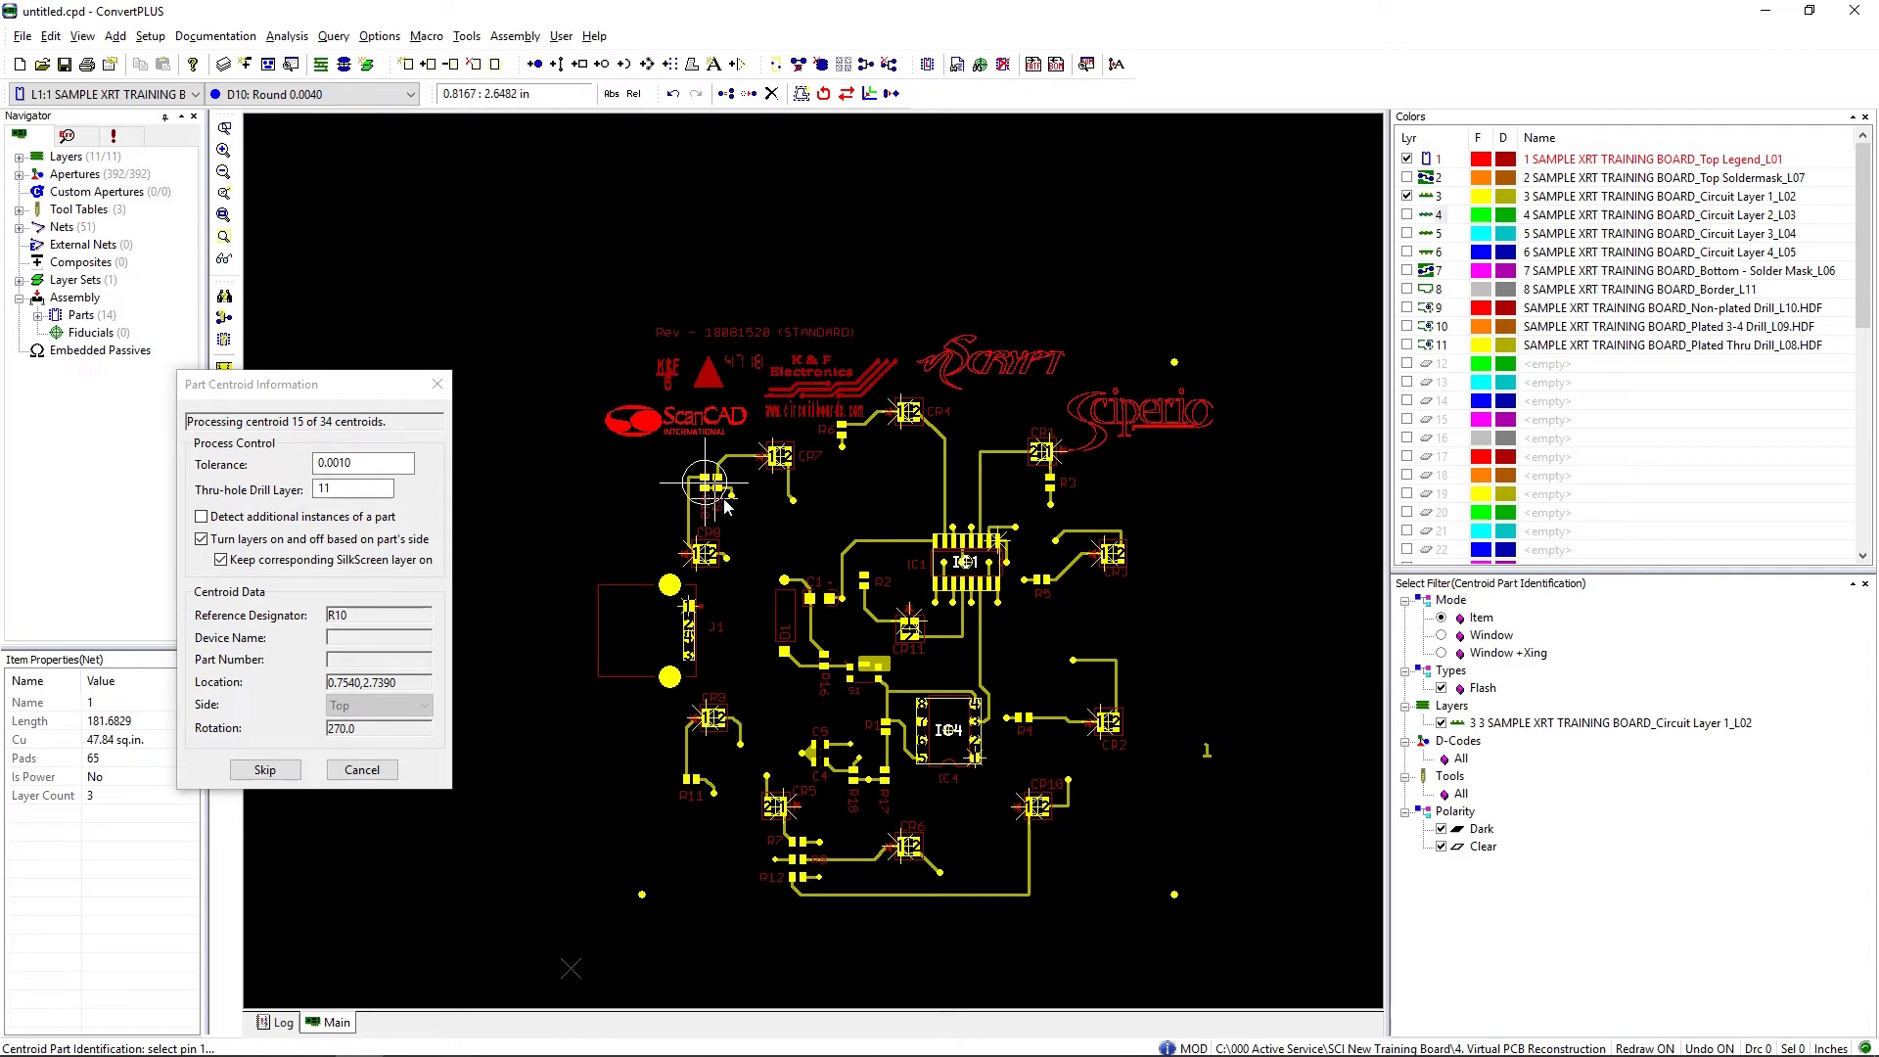
{"action": "scroll", "coordinate": [706, 497], "scroll_direction": "up", "scroll_amount": 5}
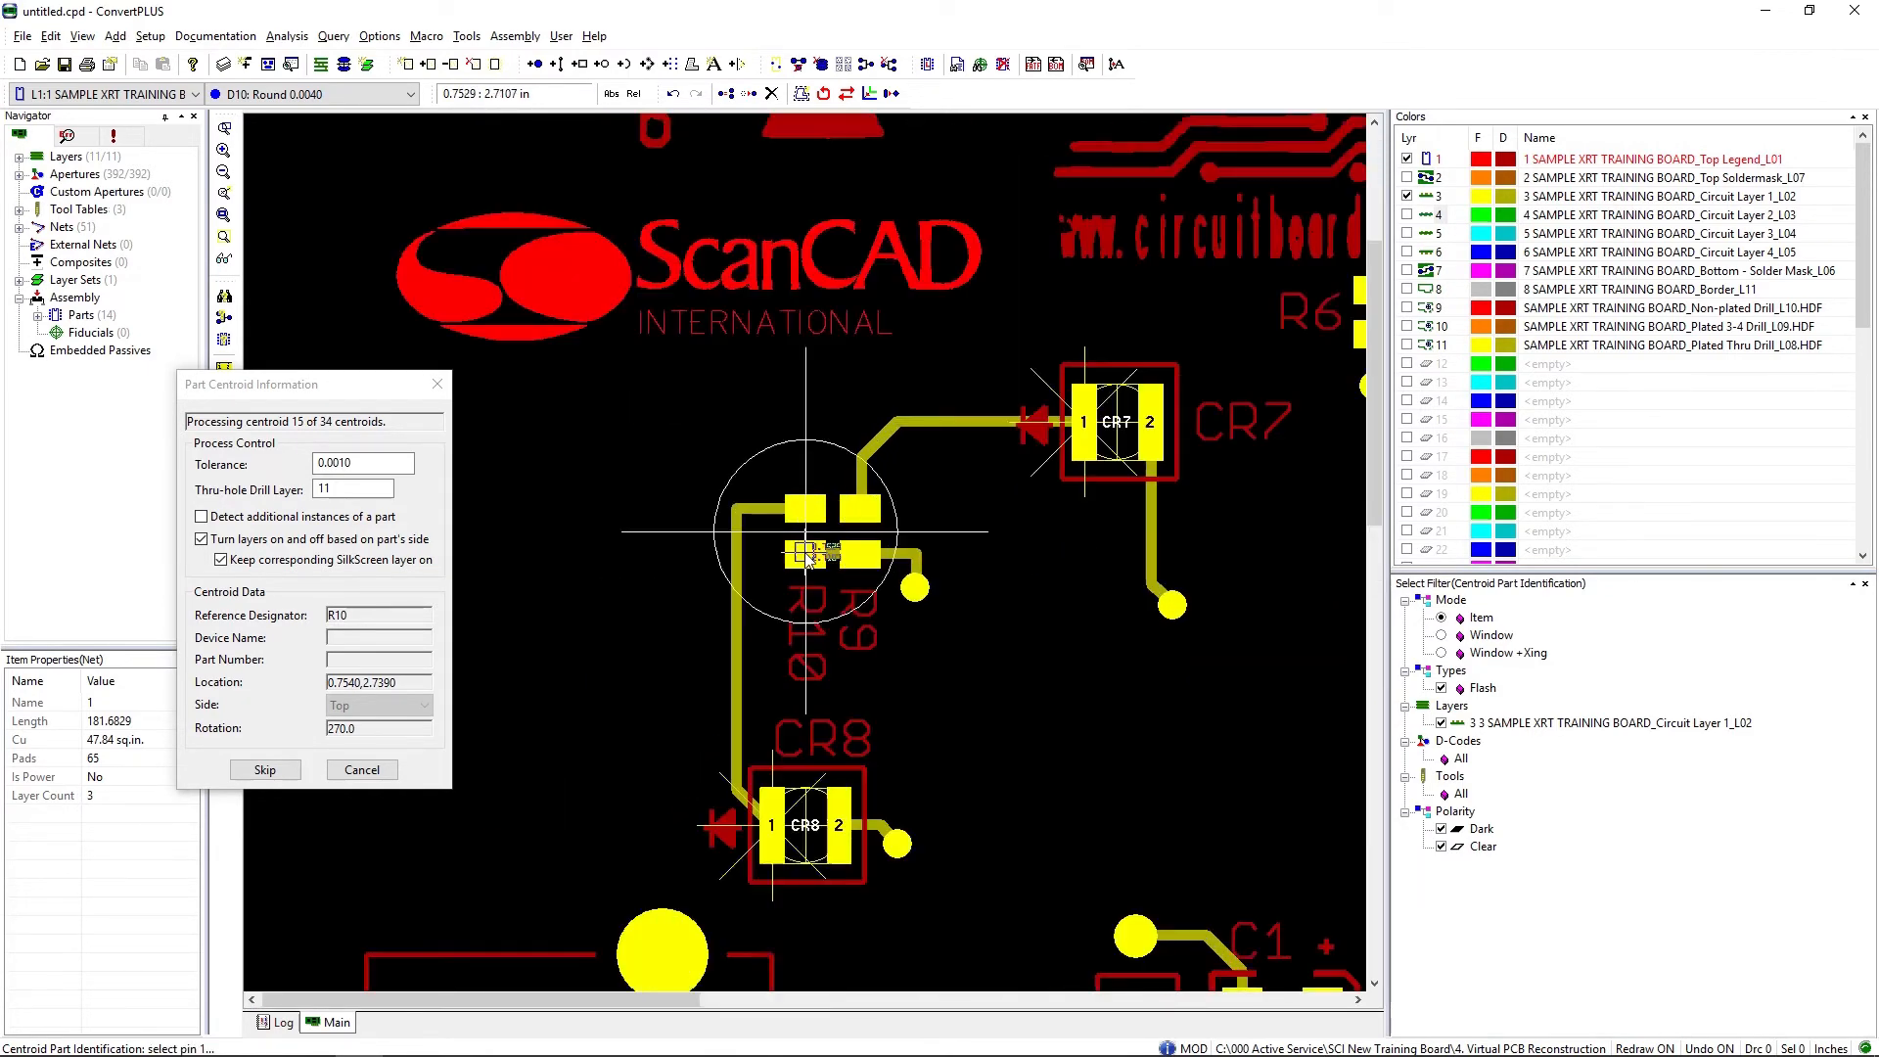
{"action": "scroll", "coordinate": [805, 555], "scroll_direction": "up", "scroll_amount": 1}
{"action": "left_click", "coordinate": [804, 555]}
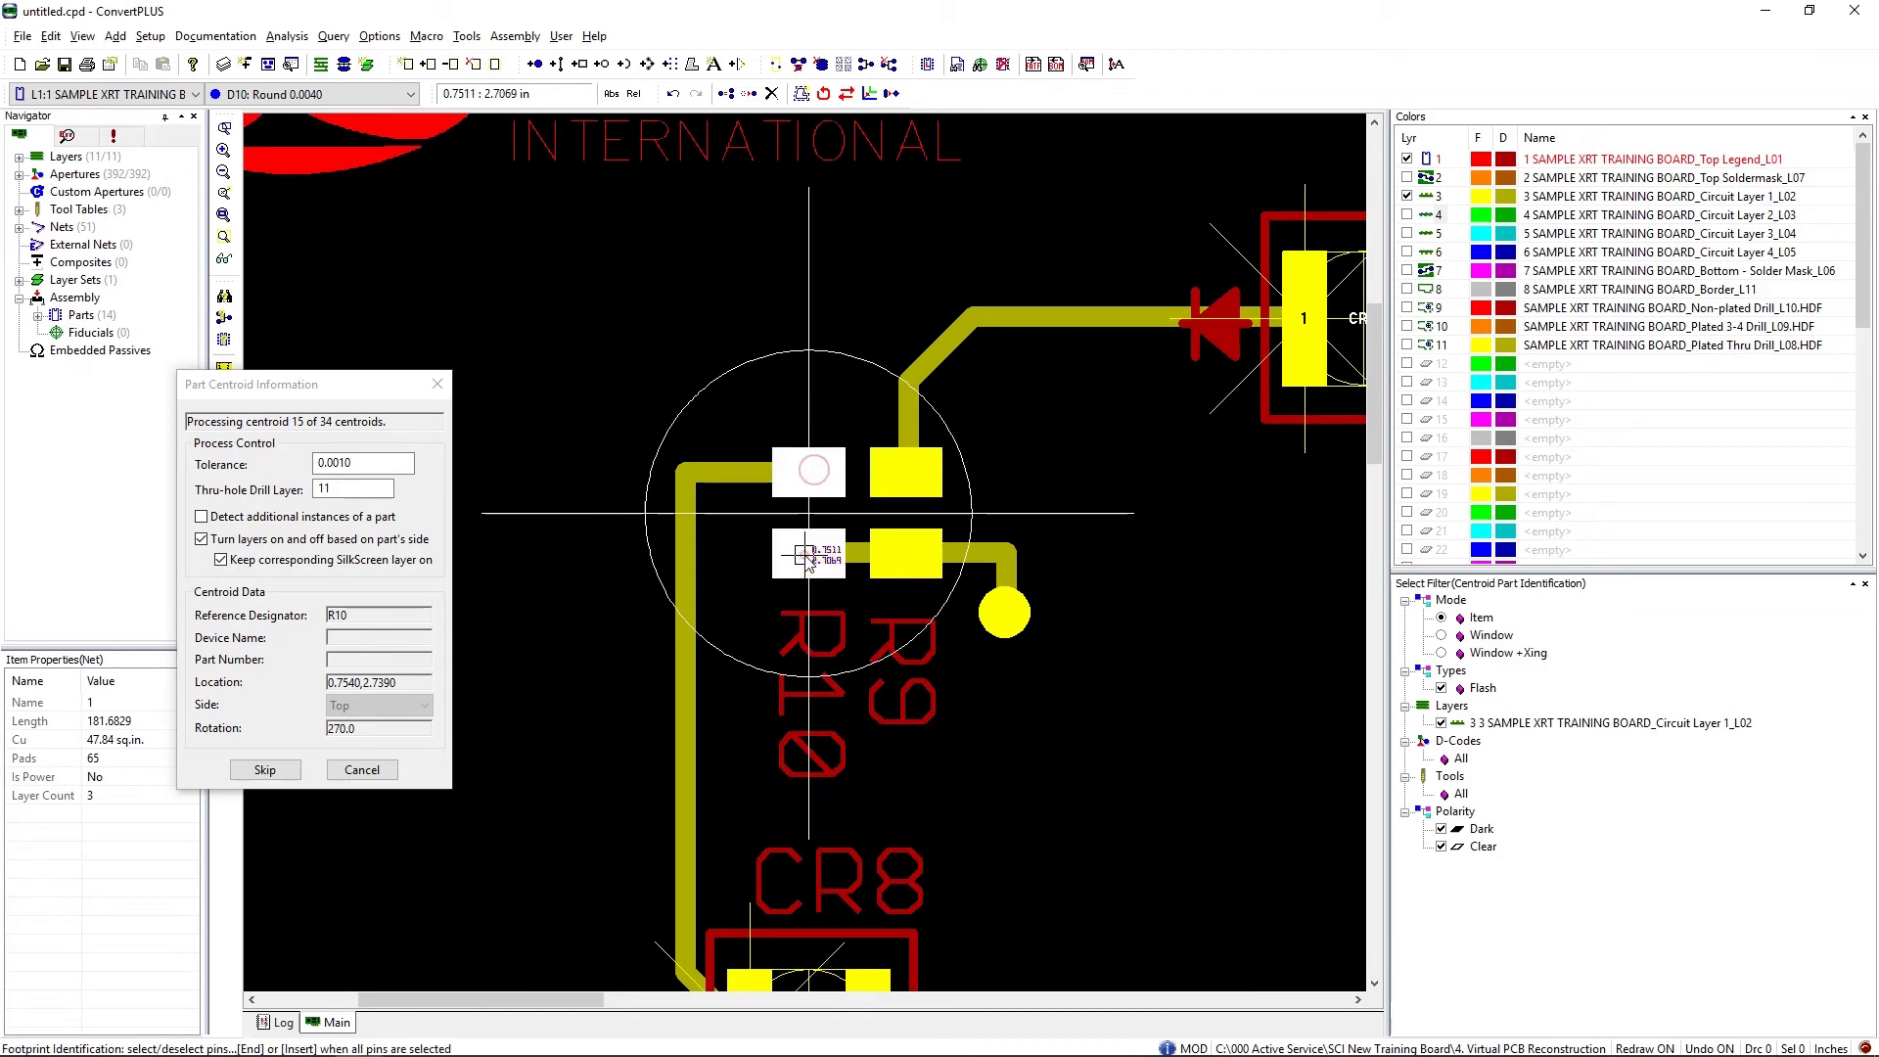
{"action": "key", "text": "End"}
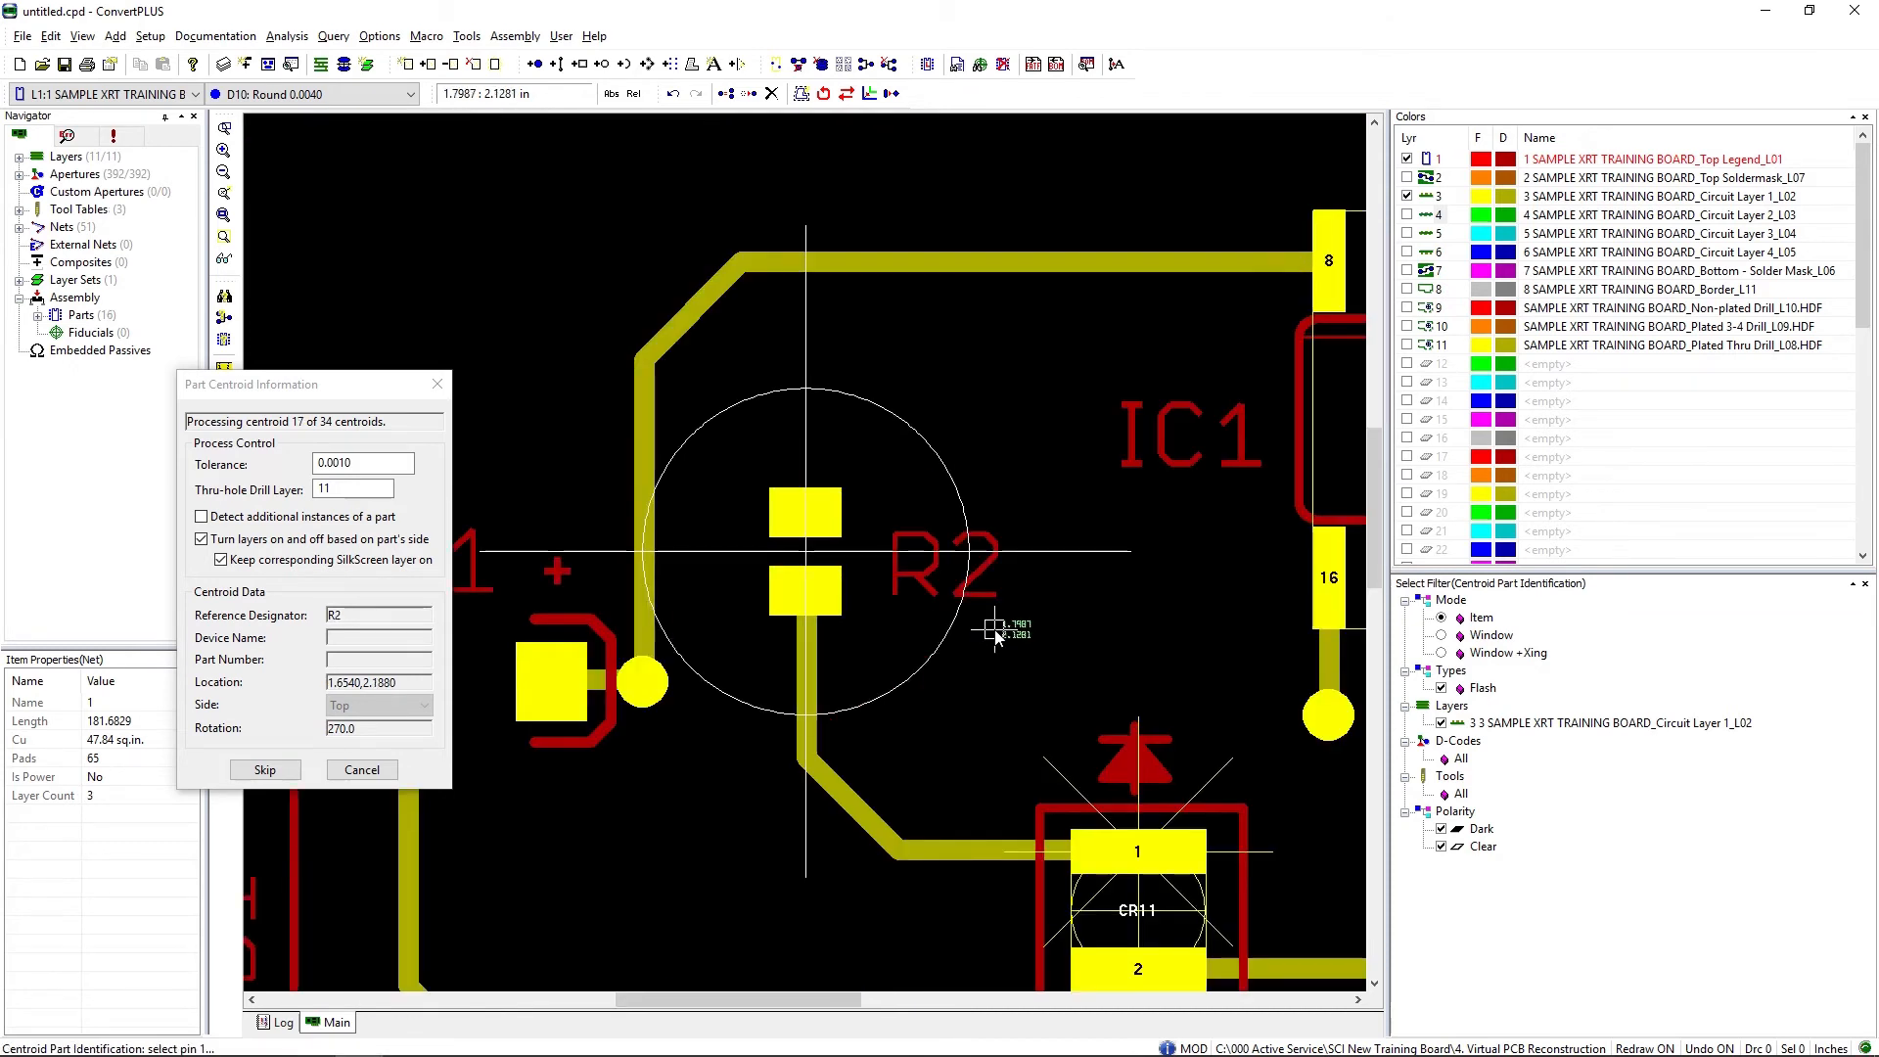
Step: Identify R2's two pads from upper to lower and accept its footprint
{"action": "left_click", "coordinate": [806, 512]}
{"action": "left_click", "coordinate": [813, 589]}
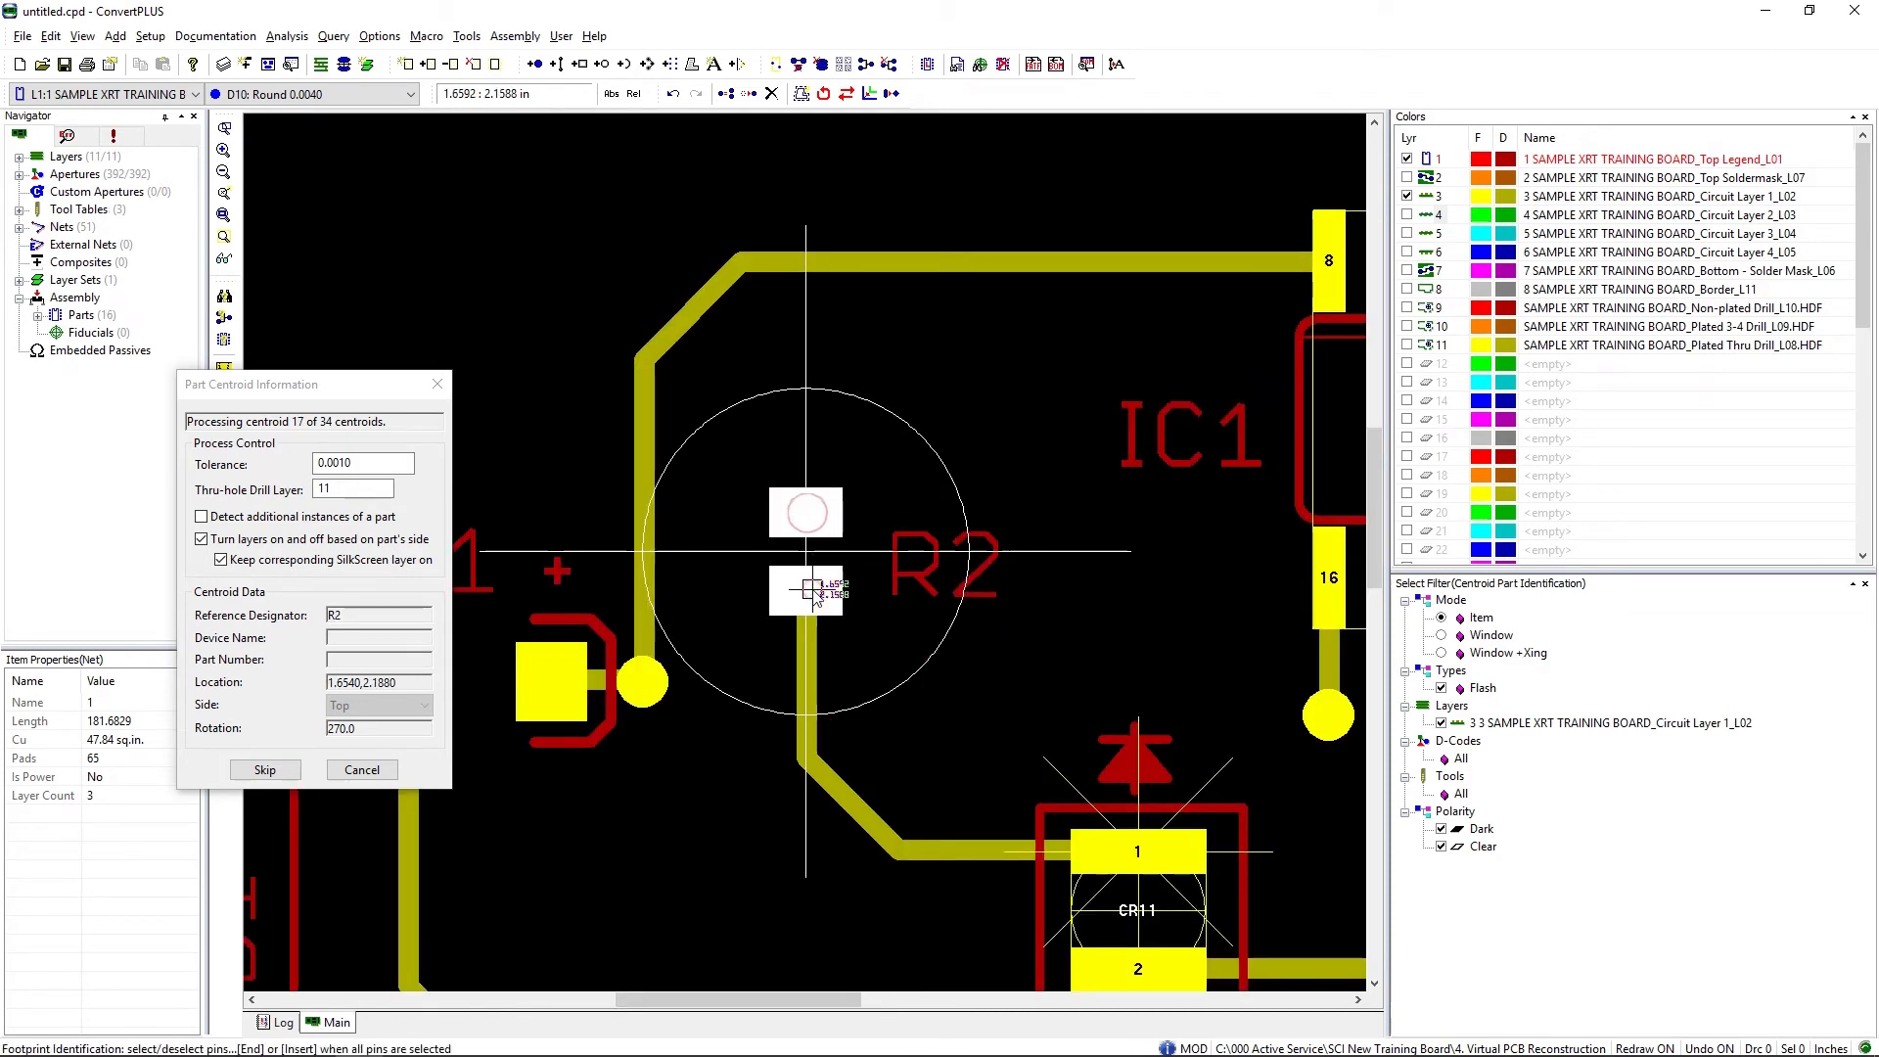
{"action": "left_click", "coordinate": [814, 593]}
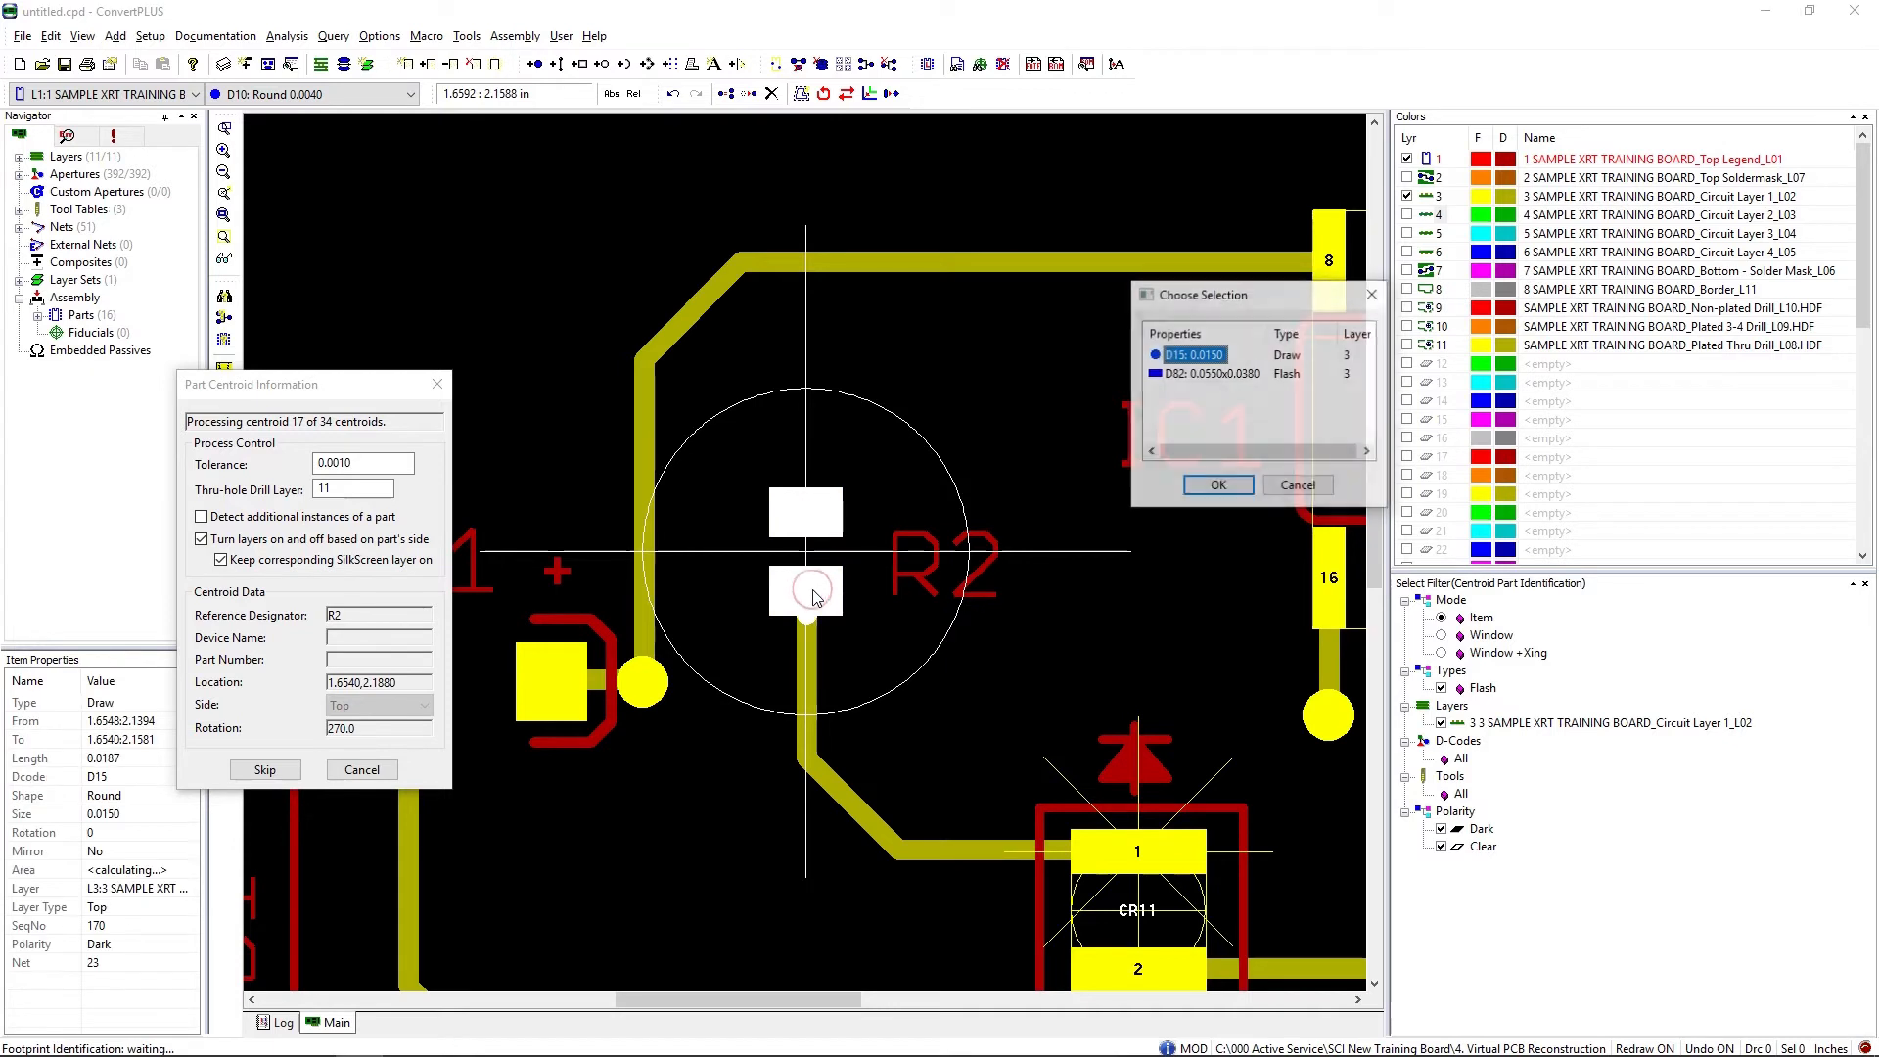
{"action": "left_click", "coordinate": [1299, 486]}
{"action": "key", "text": "End"}
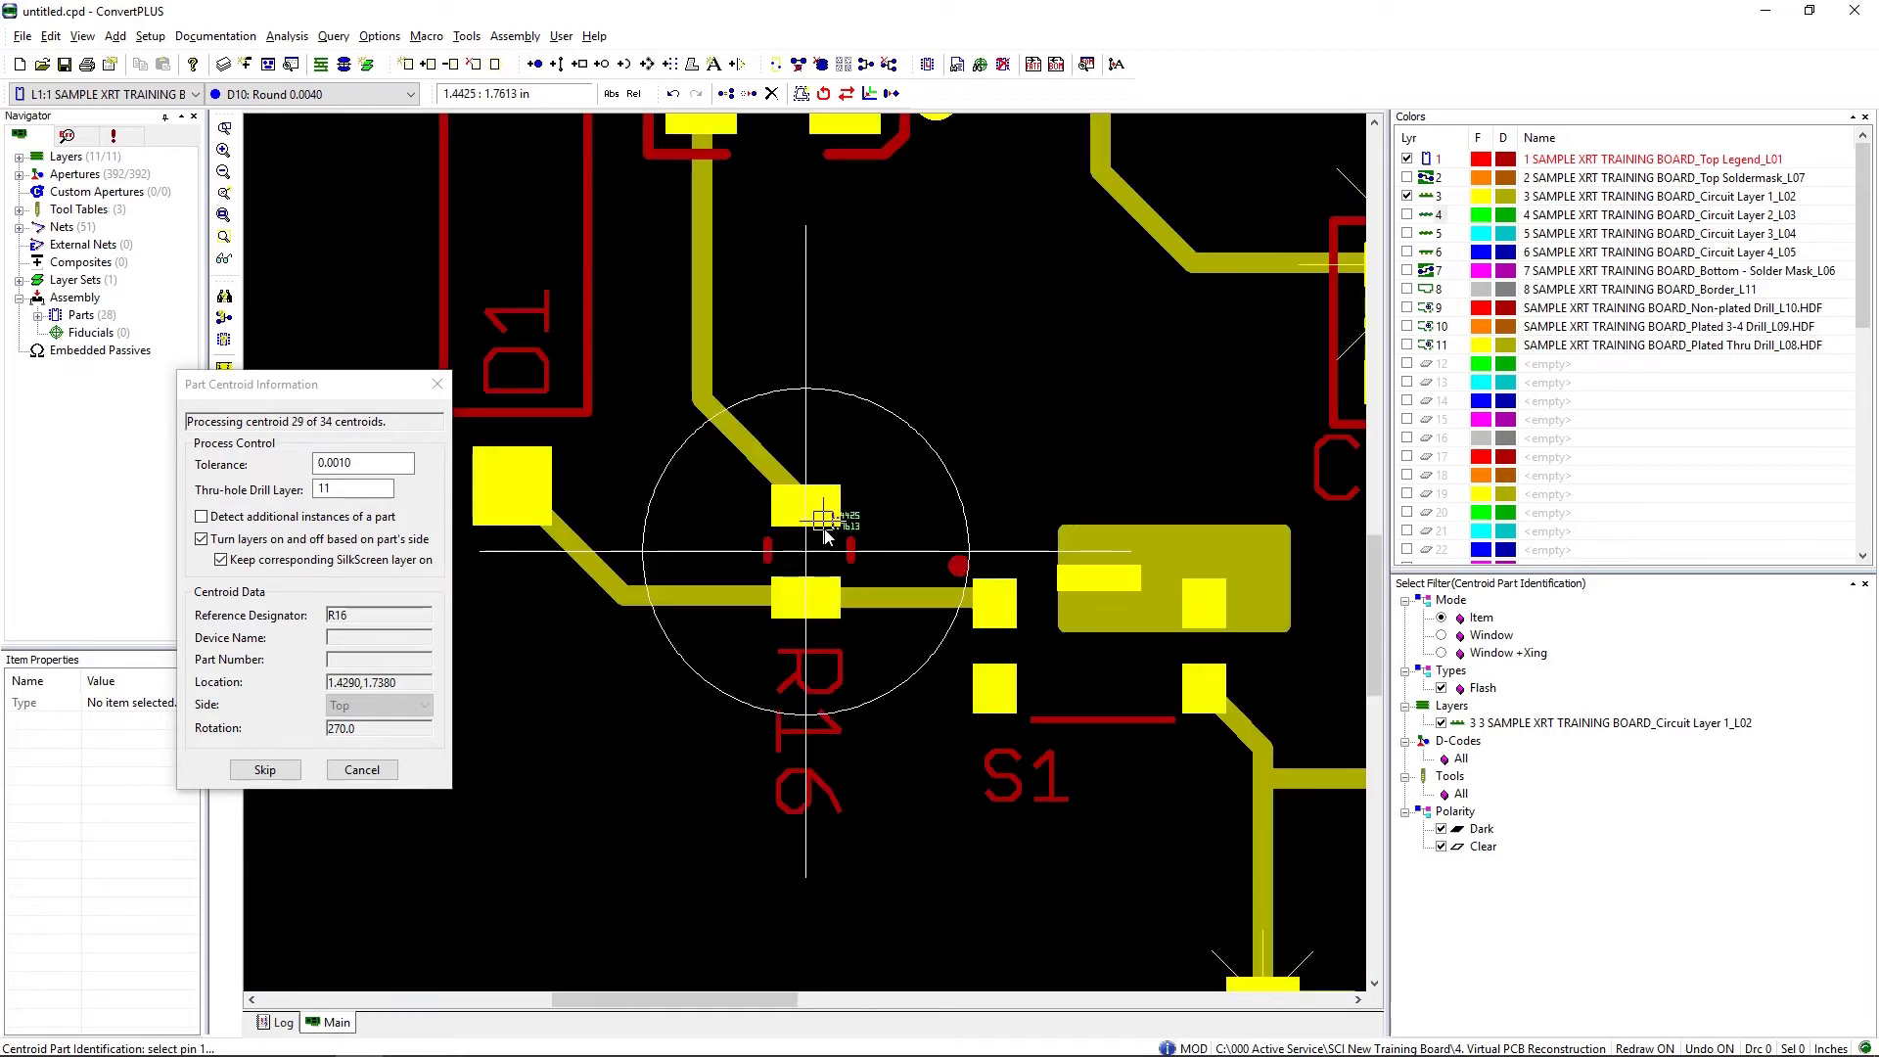
Step: Identify R16's pads from upper to lower, and C1's pads starting with the one on the + side
{"action": "left_click", "coordinate": [822, 611]}
{"action": "key", "text": "End"}
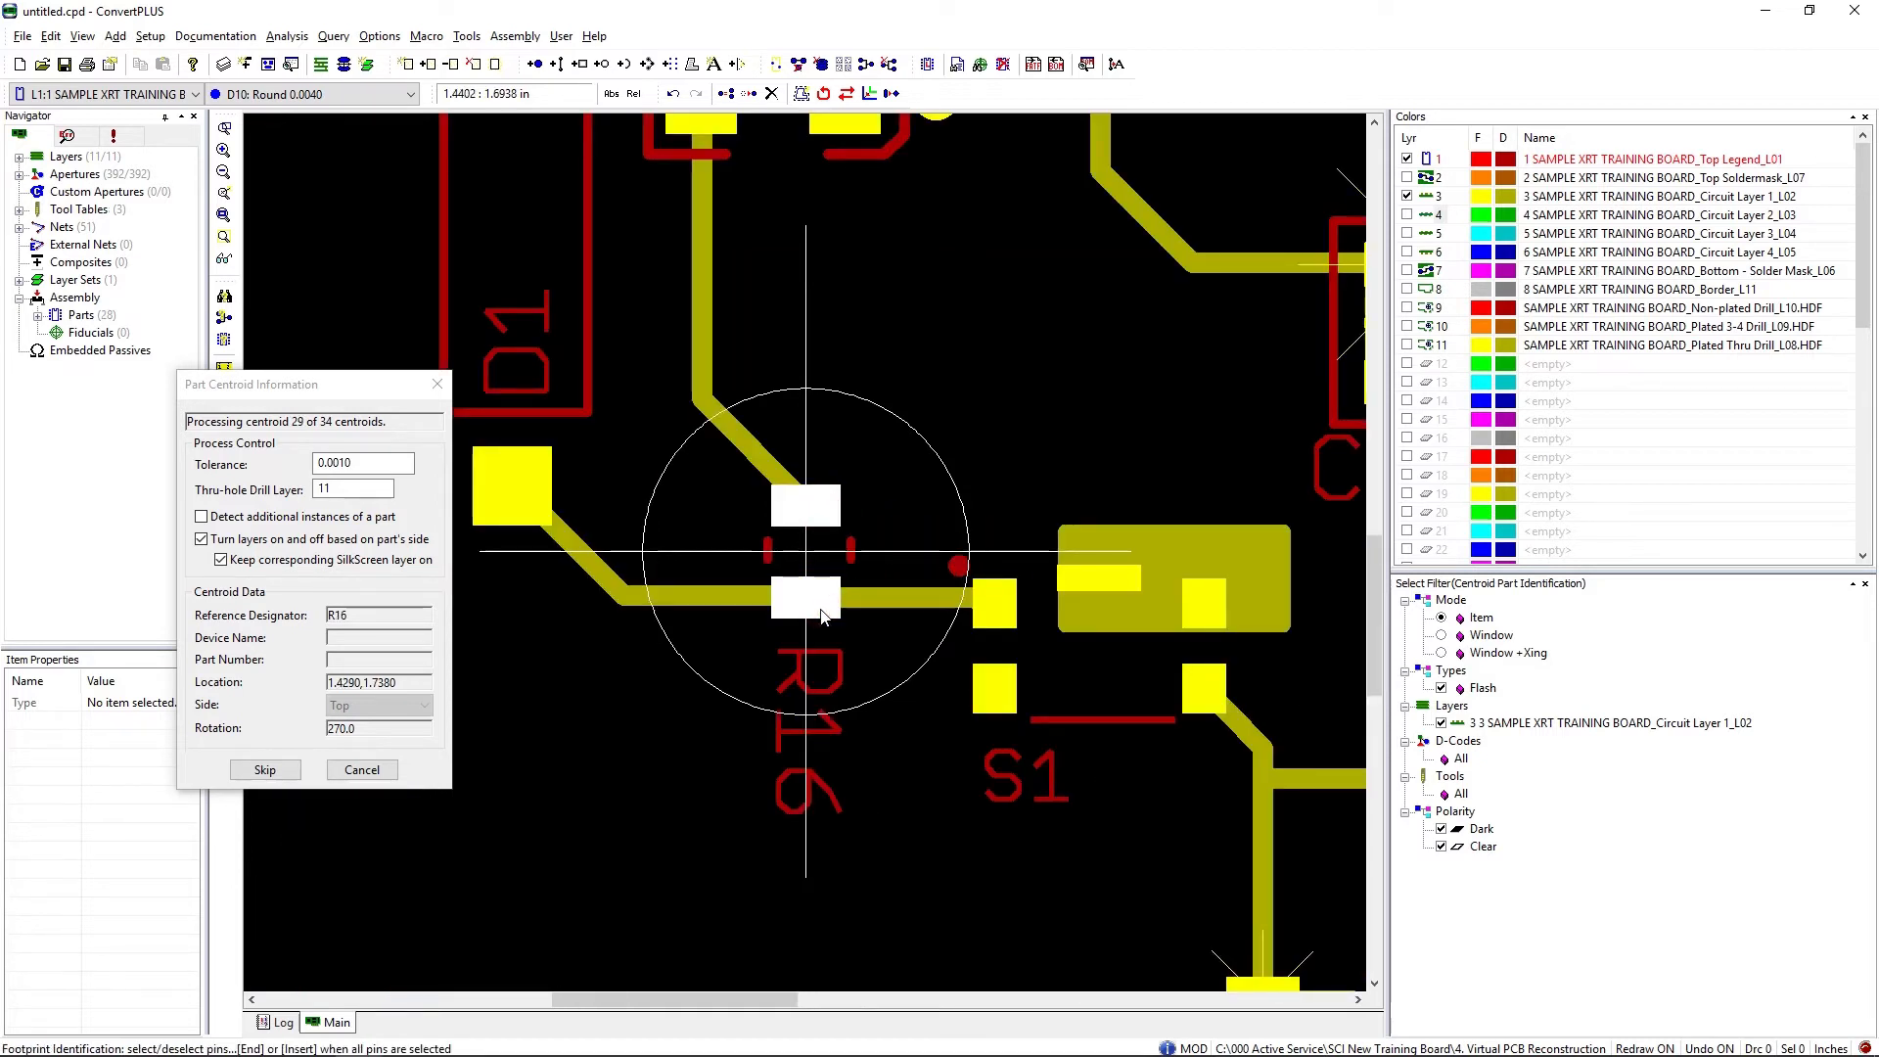
{"action": "left_click", "coordinate": [877, 551]}
{"action": "left_click", "coordinate": [738, 551]}
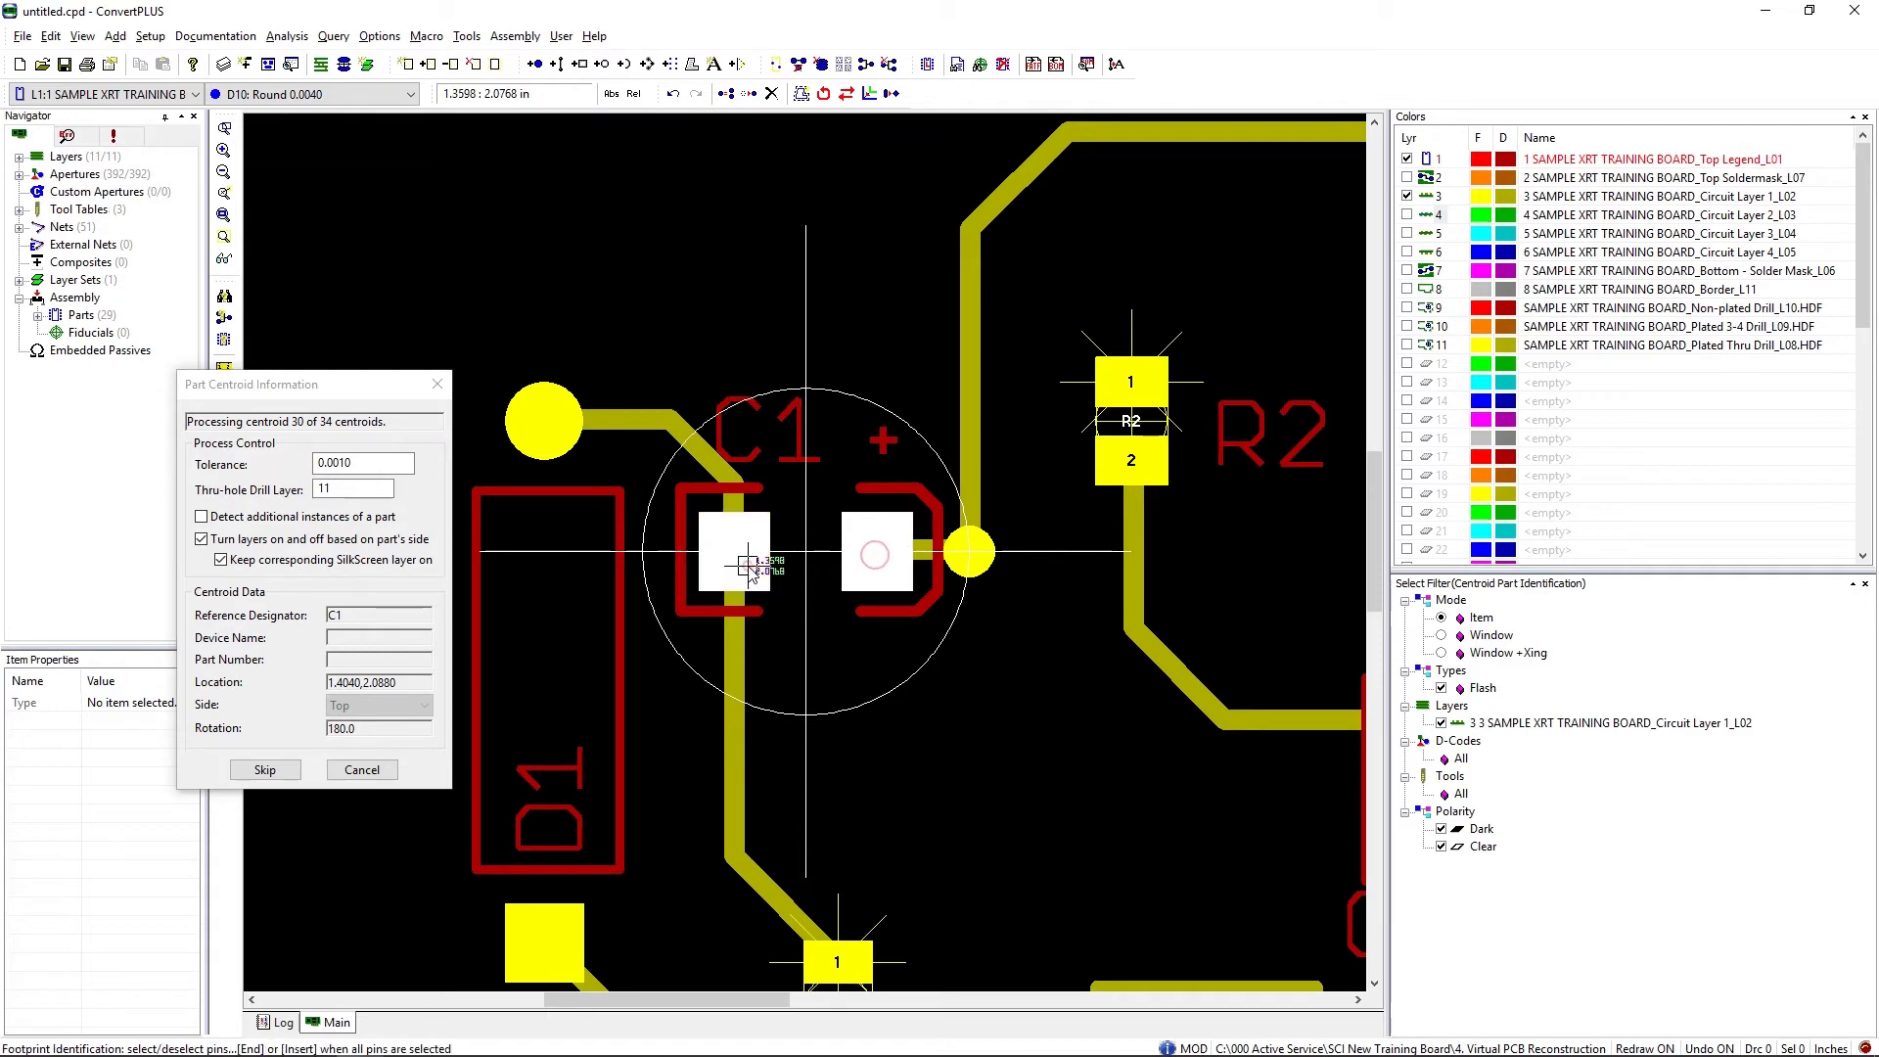
{"action": "key", "text": "End"}
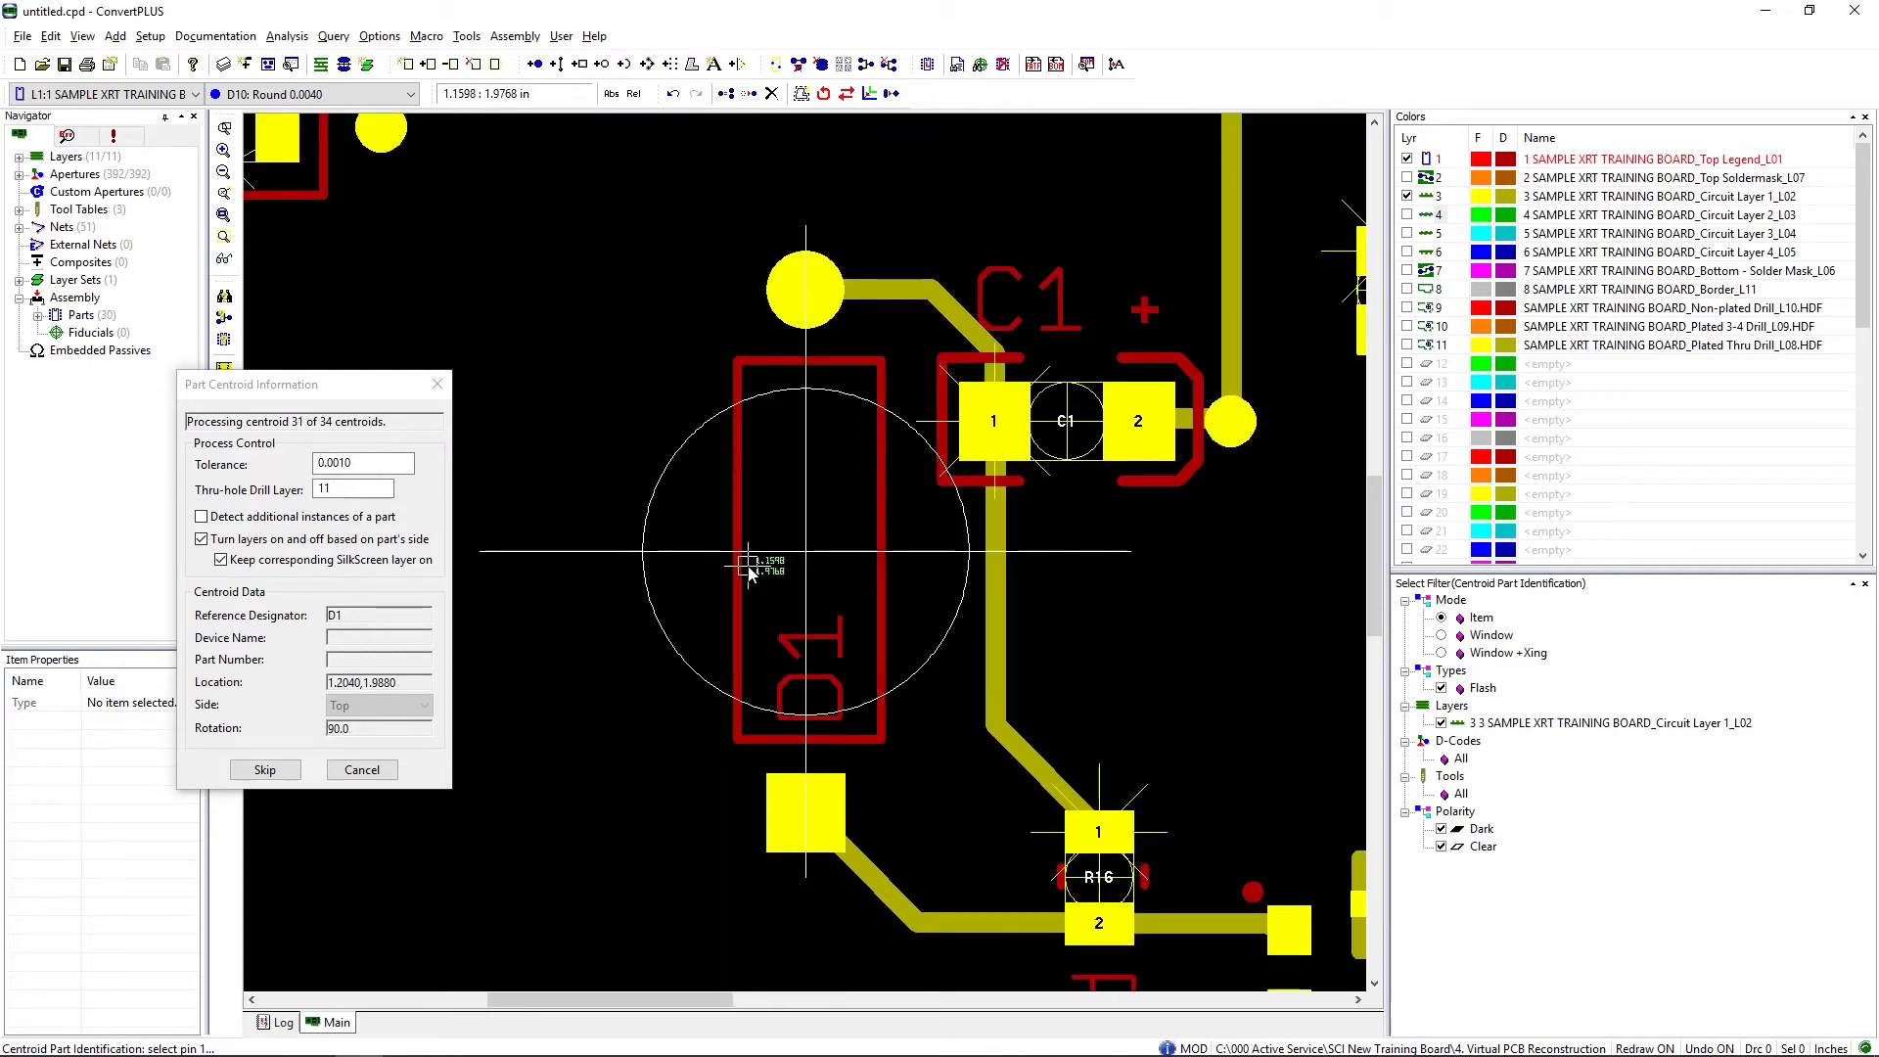
Step: Identify D1's pads, starting with the square pad and ending with the round one
{"action": "left_click", "coordinate": [798, 798]}
{"action": "left_click", "coordinate": [818, 302]}
{"action": "key", "text": "End"}
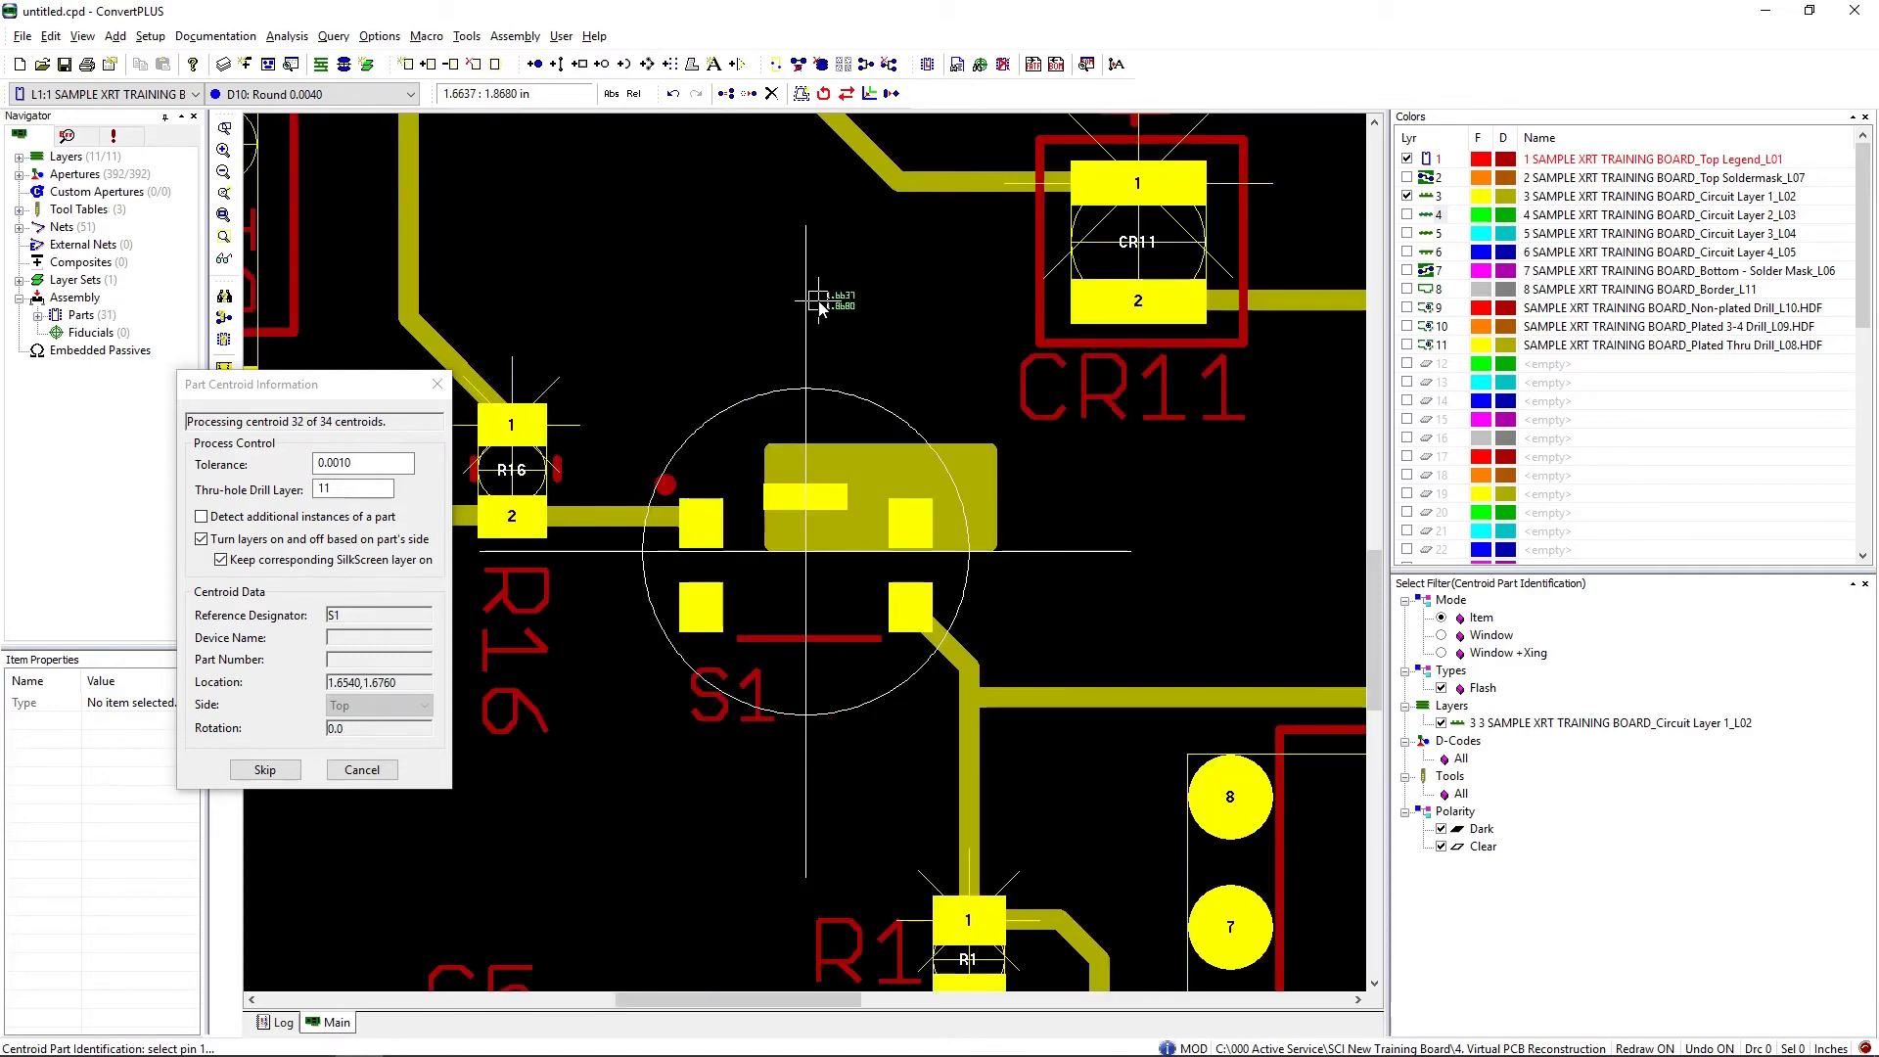
Step: Identify S1's four pads in order: upper-left, lower-left, lower-right and upper-right
{"action": "left_click", "coordinate": [701, 526]}
{"action": "left_click", "coordinate": [703, 607]}
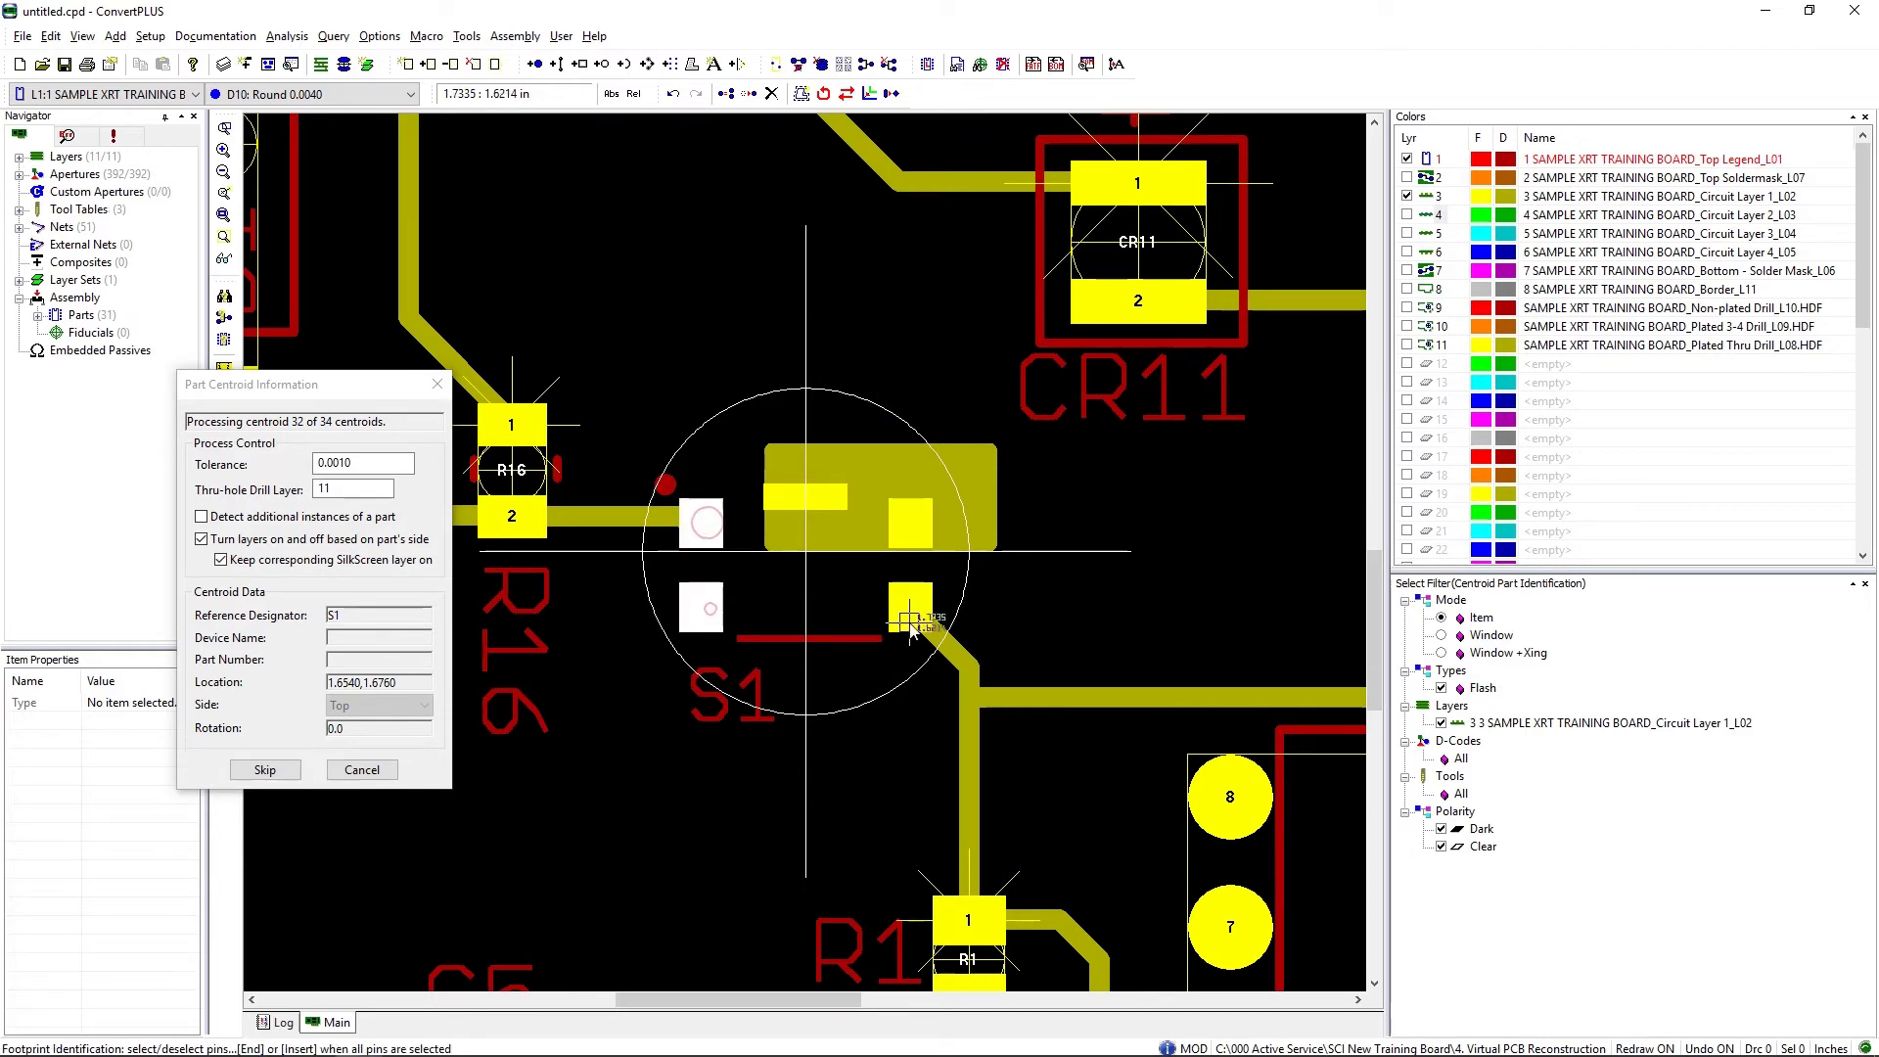
{"action": "left_click", "coordinate": [911, 609]}
{"action": "left_click", "coordinate": [908, 529]}
{"action": "key", "text": "End"}
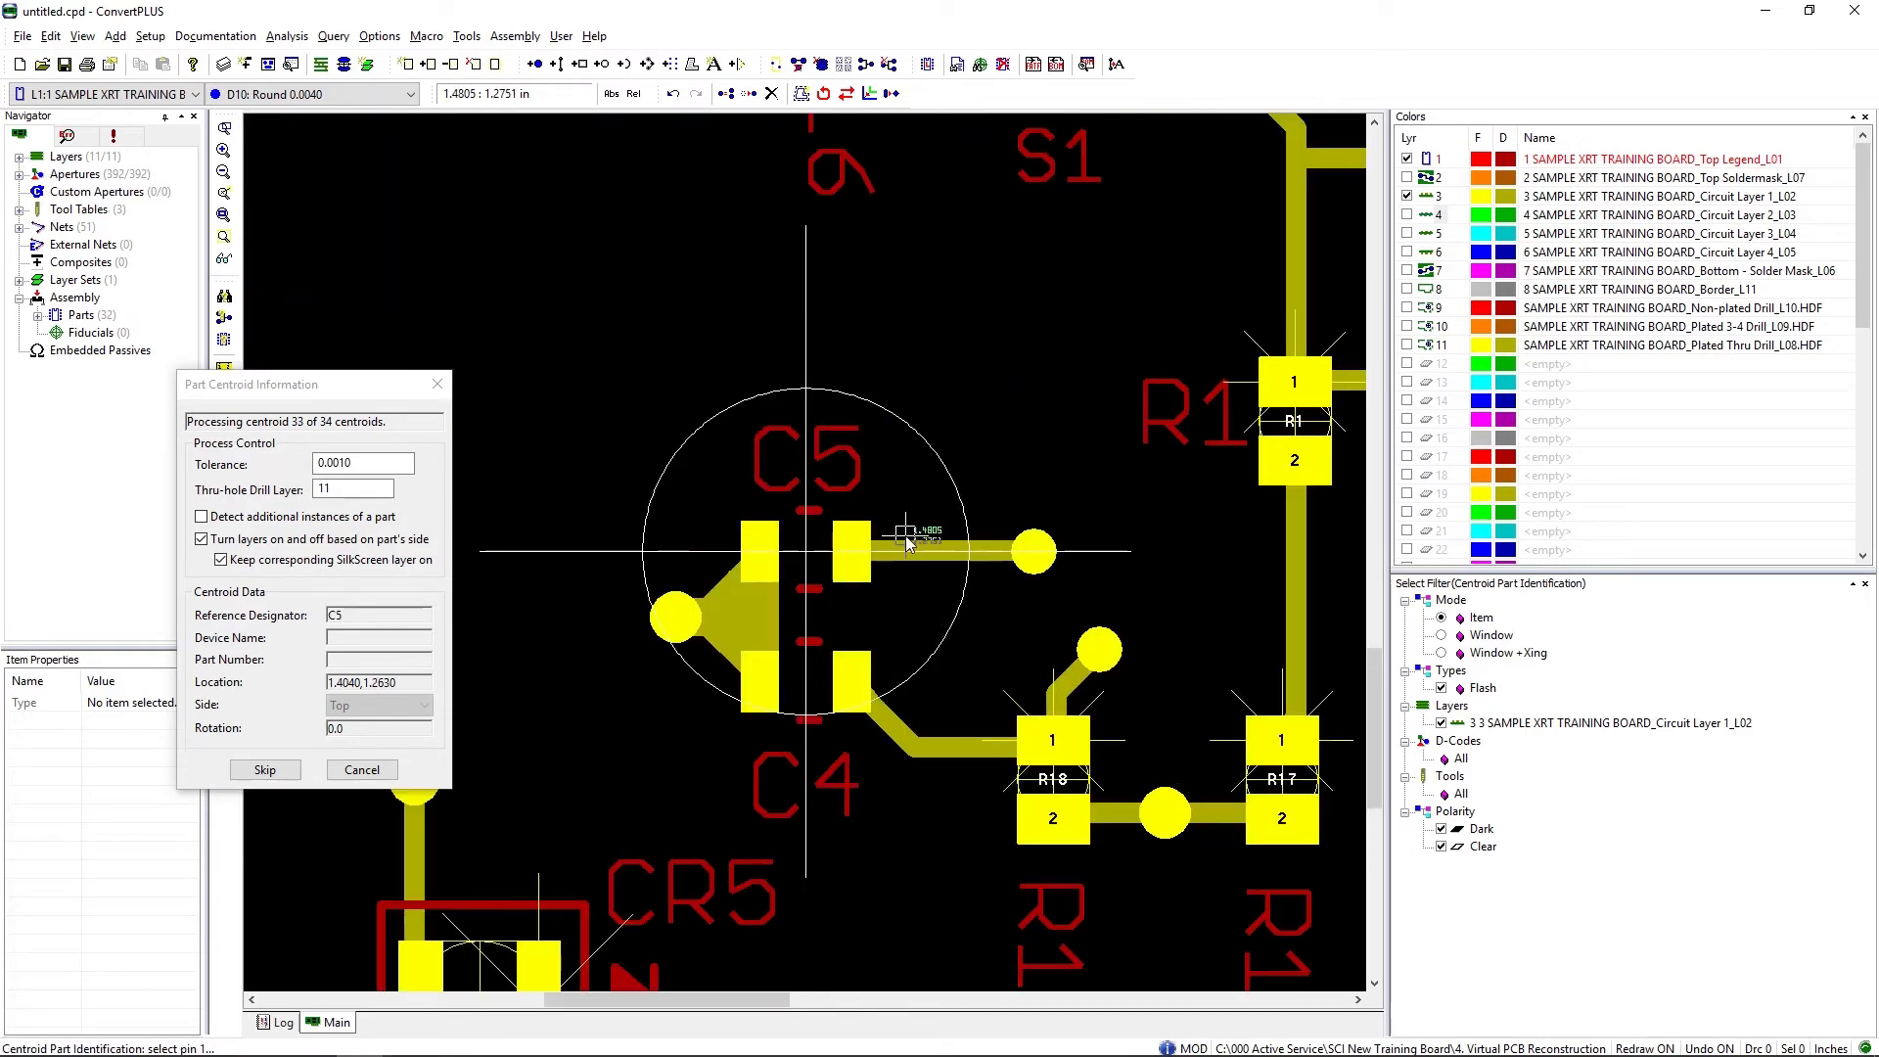
Step: Identify C5's two upper-row pads from left to right and accept its footprint
{"action": "left_click", "coordinate": [761, 548]}
{"action": "left_click", "coordinate": [852, 554]}
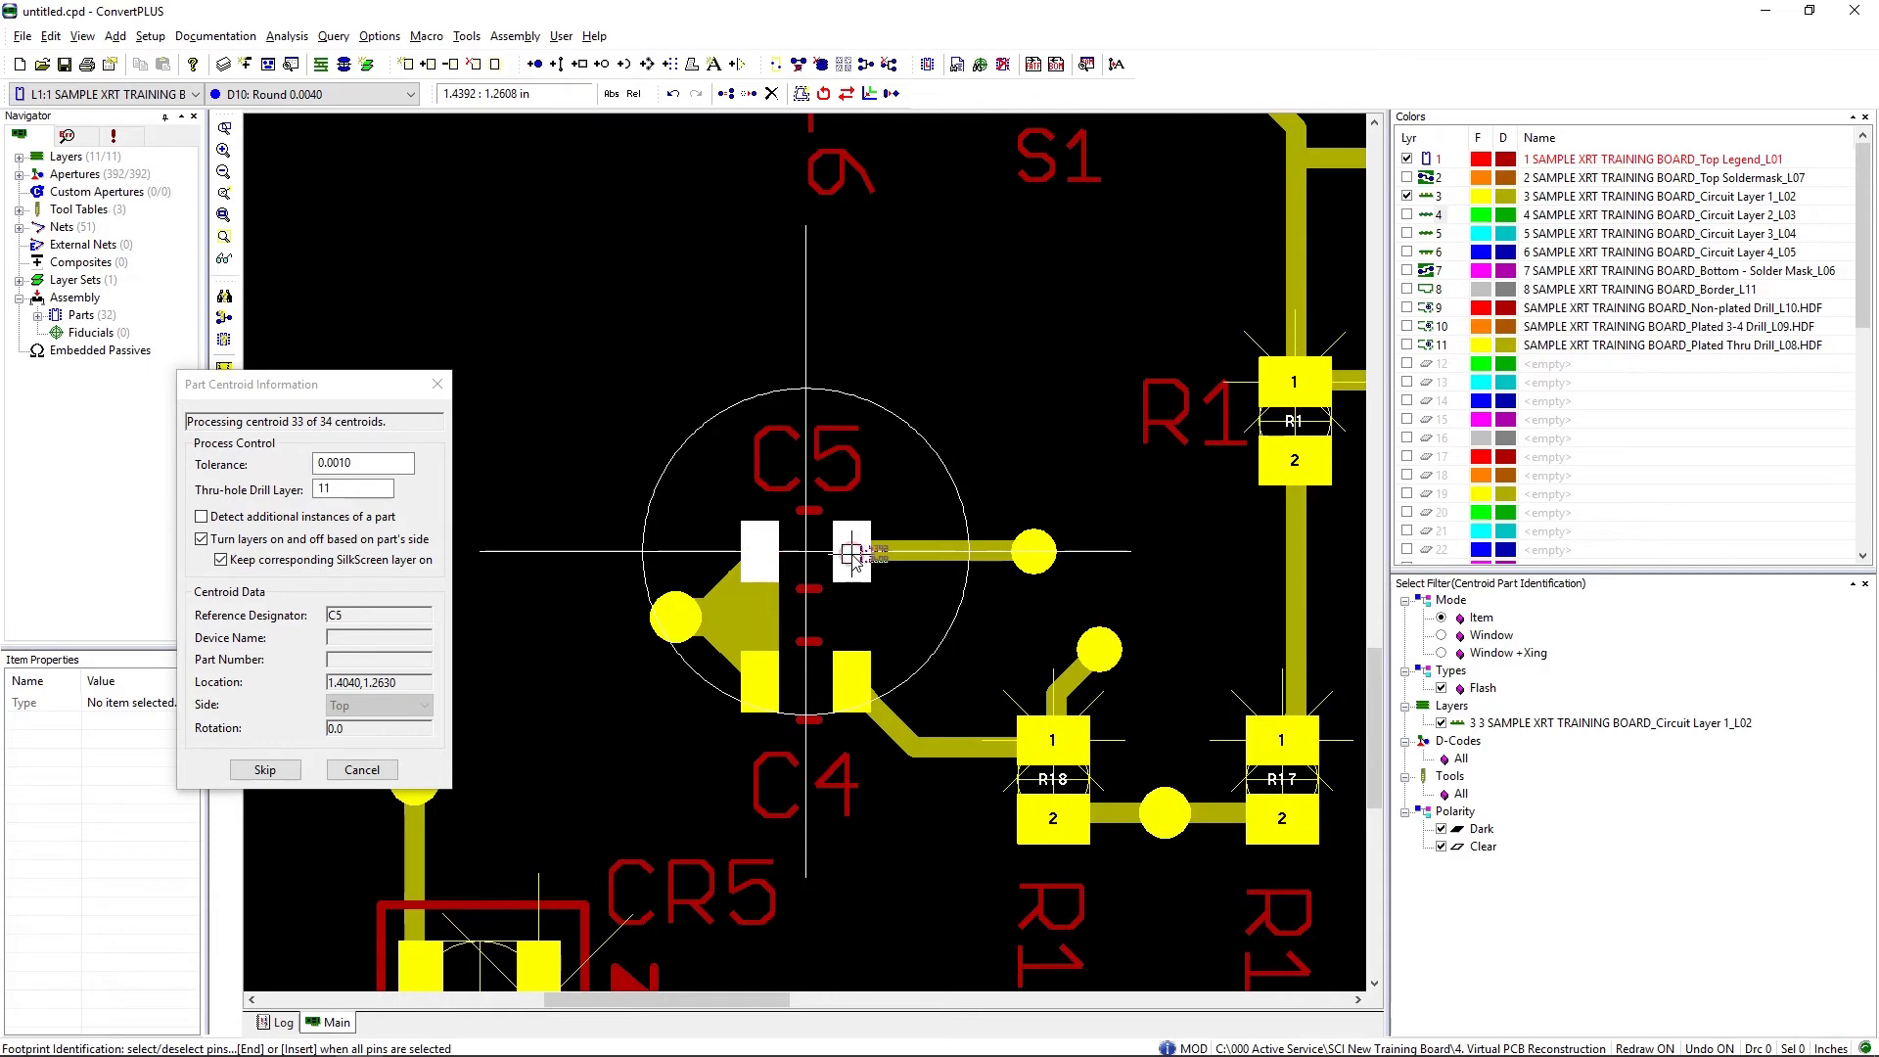
{"action": "key", "text": "End"}
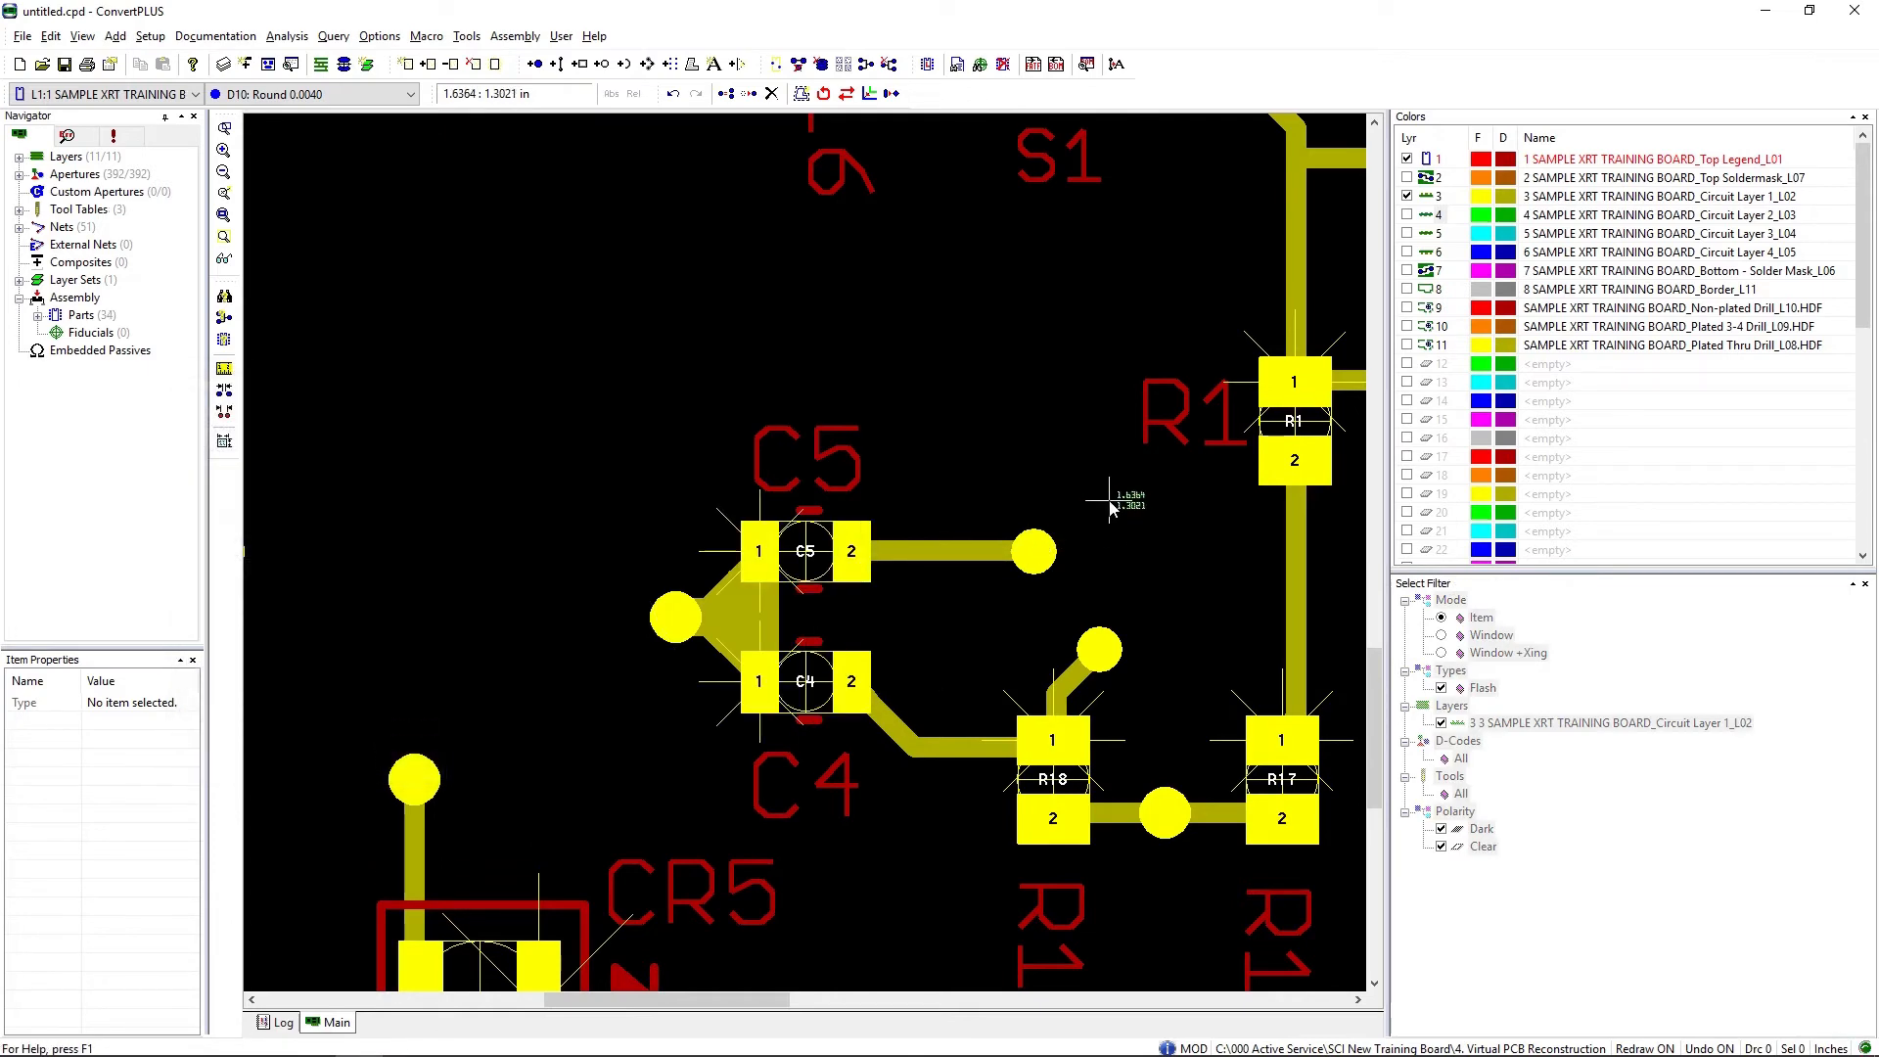
Step: Renumber IC4's pins in circular counter-clockwise order, setting the footprint's upper-left pad as pin 1
{"action": "scroll", "coordinate": [1123, 491], "scroll_direction": "down", "scroll_amount": 2}
{"action": "scroll", "coordinate": [766, 585], "scroll_direction": "down", "scroll_amount": 1}
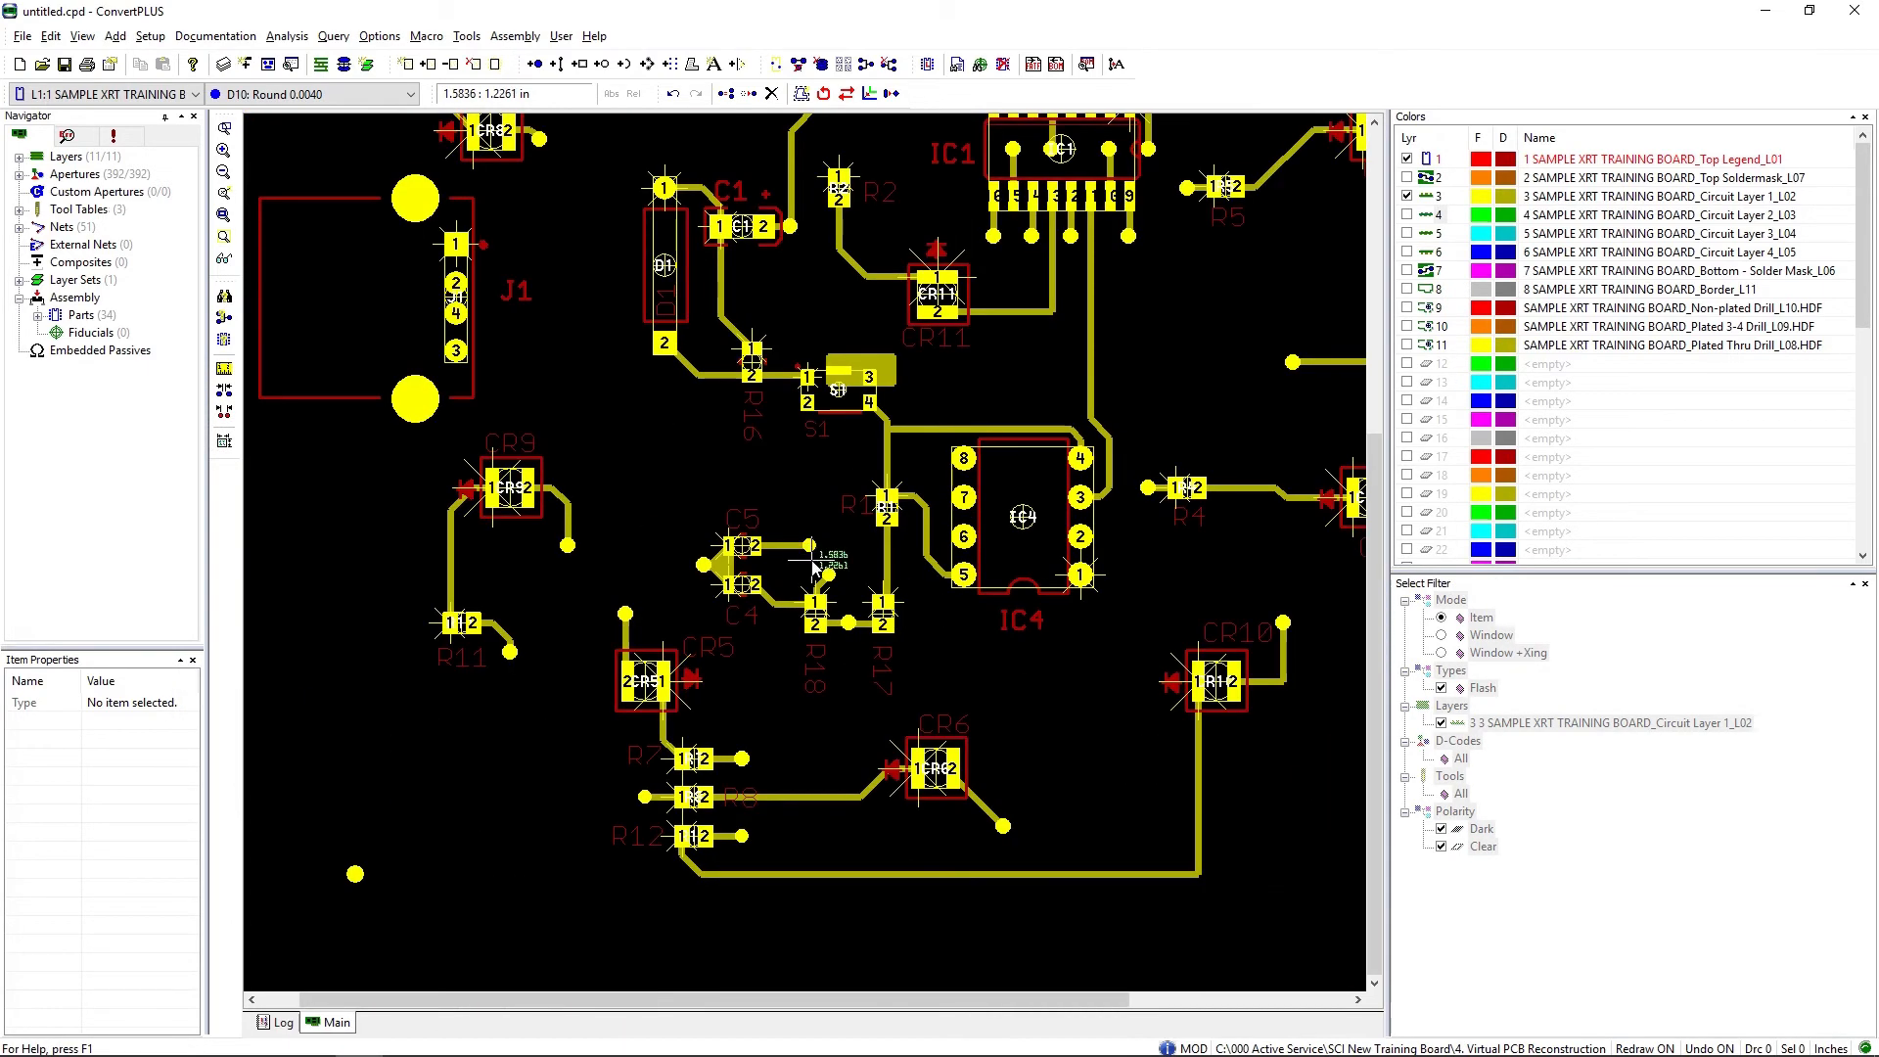
{"action": "scroll", "coordinate": [815, 568], "scroll_direction": "down", "scroll_amount": 1}
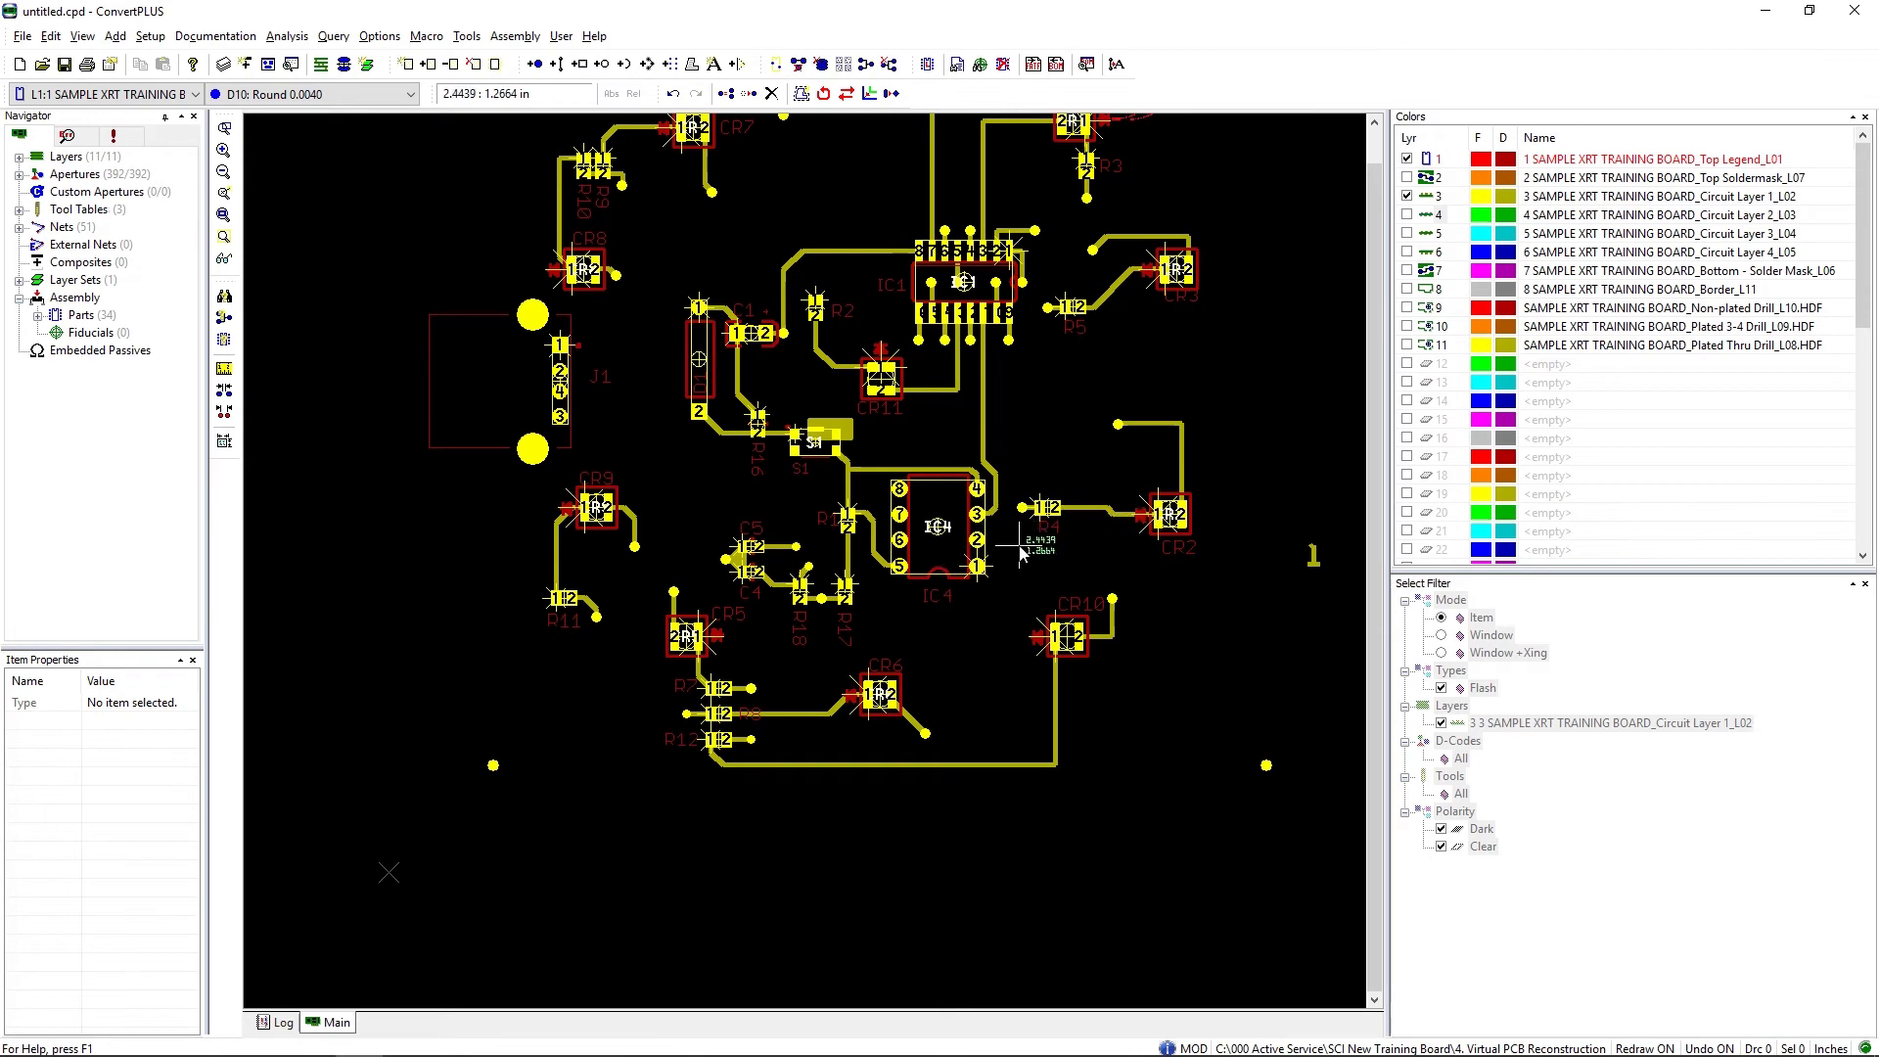
{"action": "scroll", "coordinate": [805, 554], "scroll_direction": "up", "scroll_amount": 3}
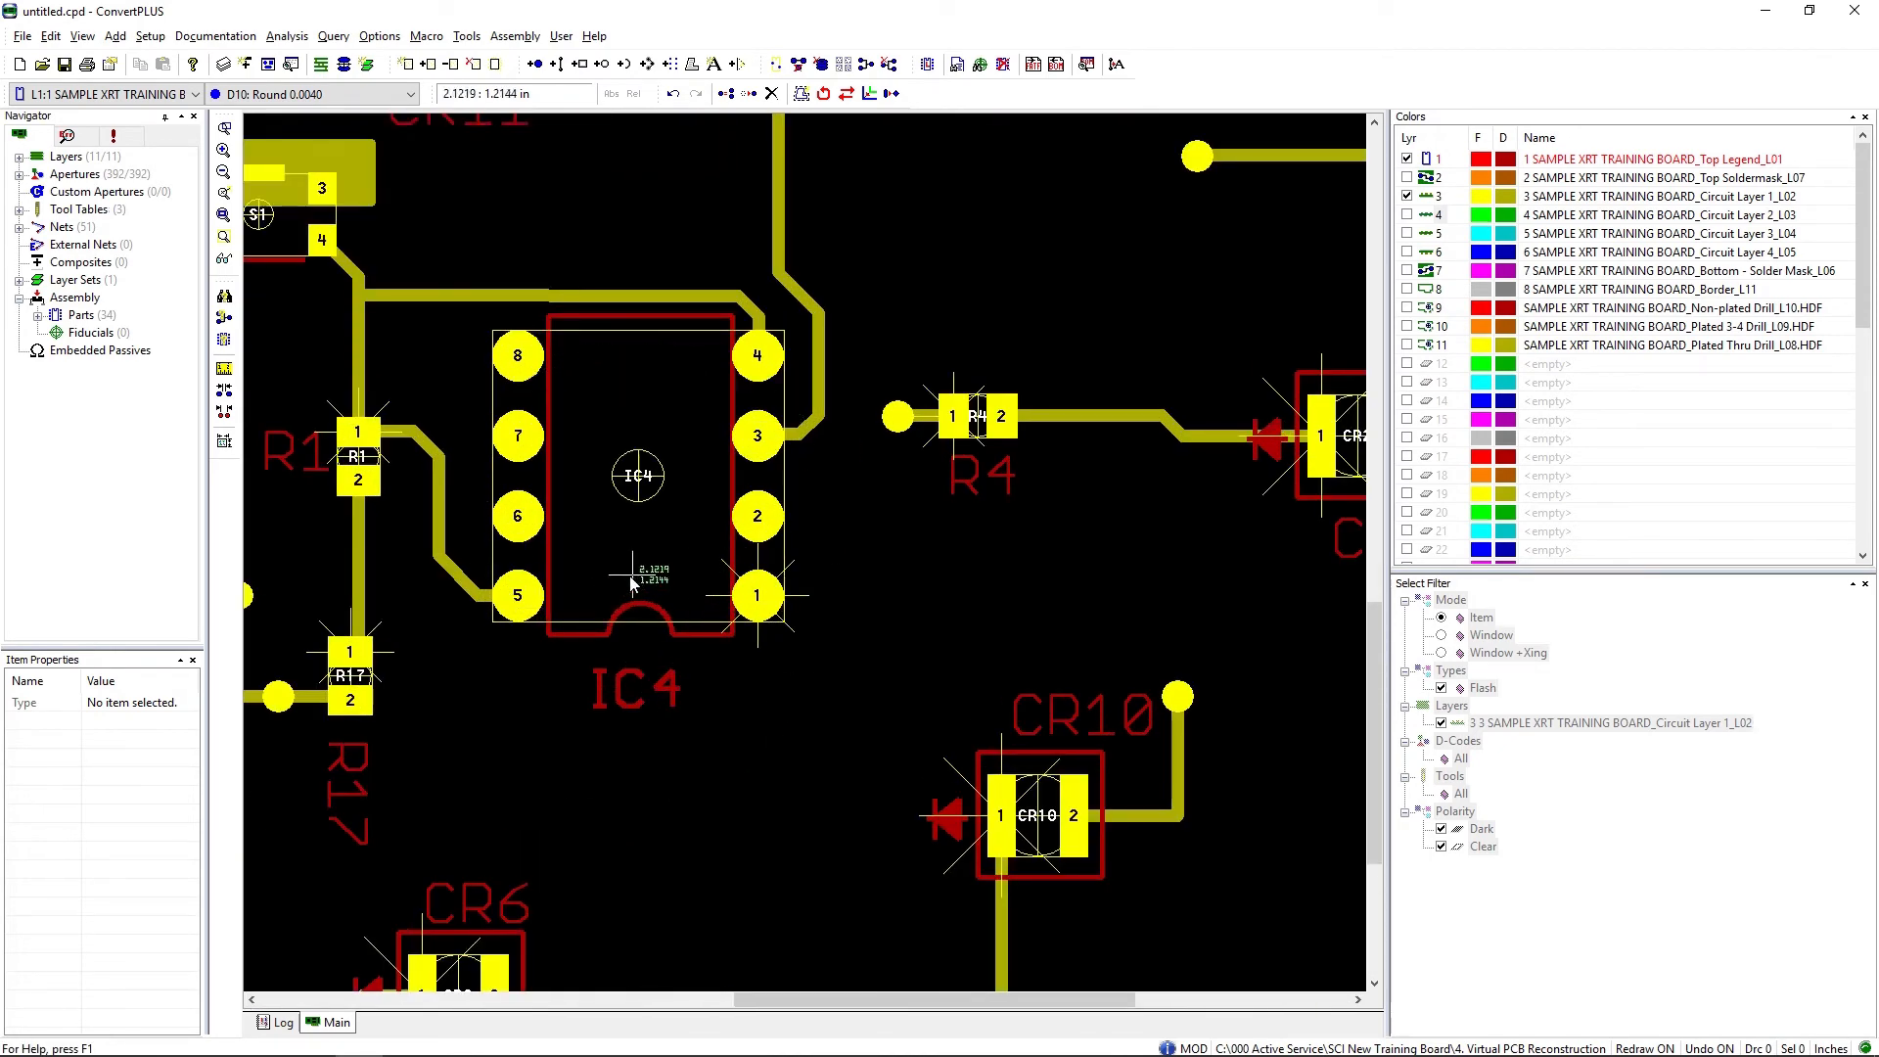
{"action": "right_click", "coordinate": [638, 543]}
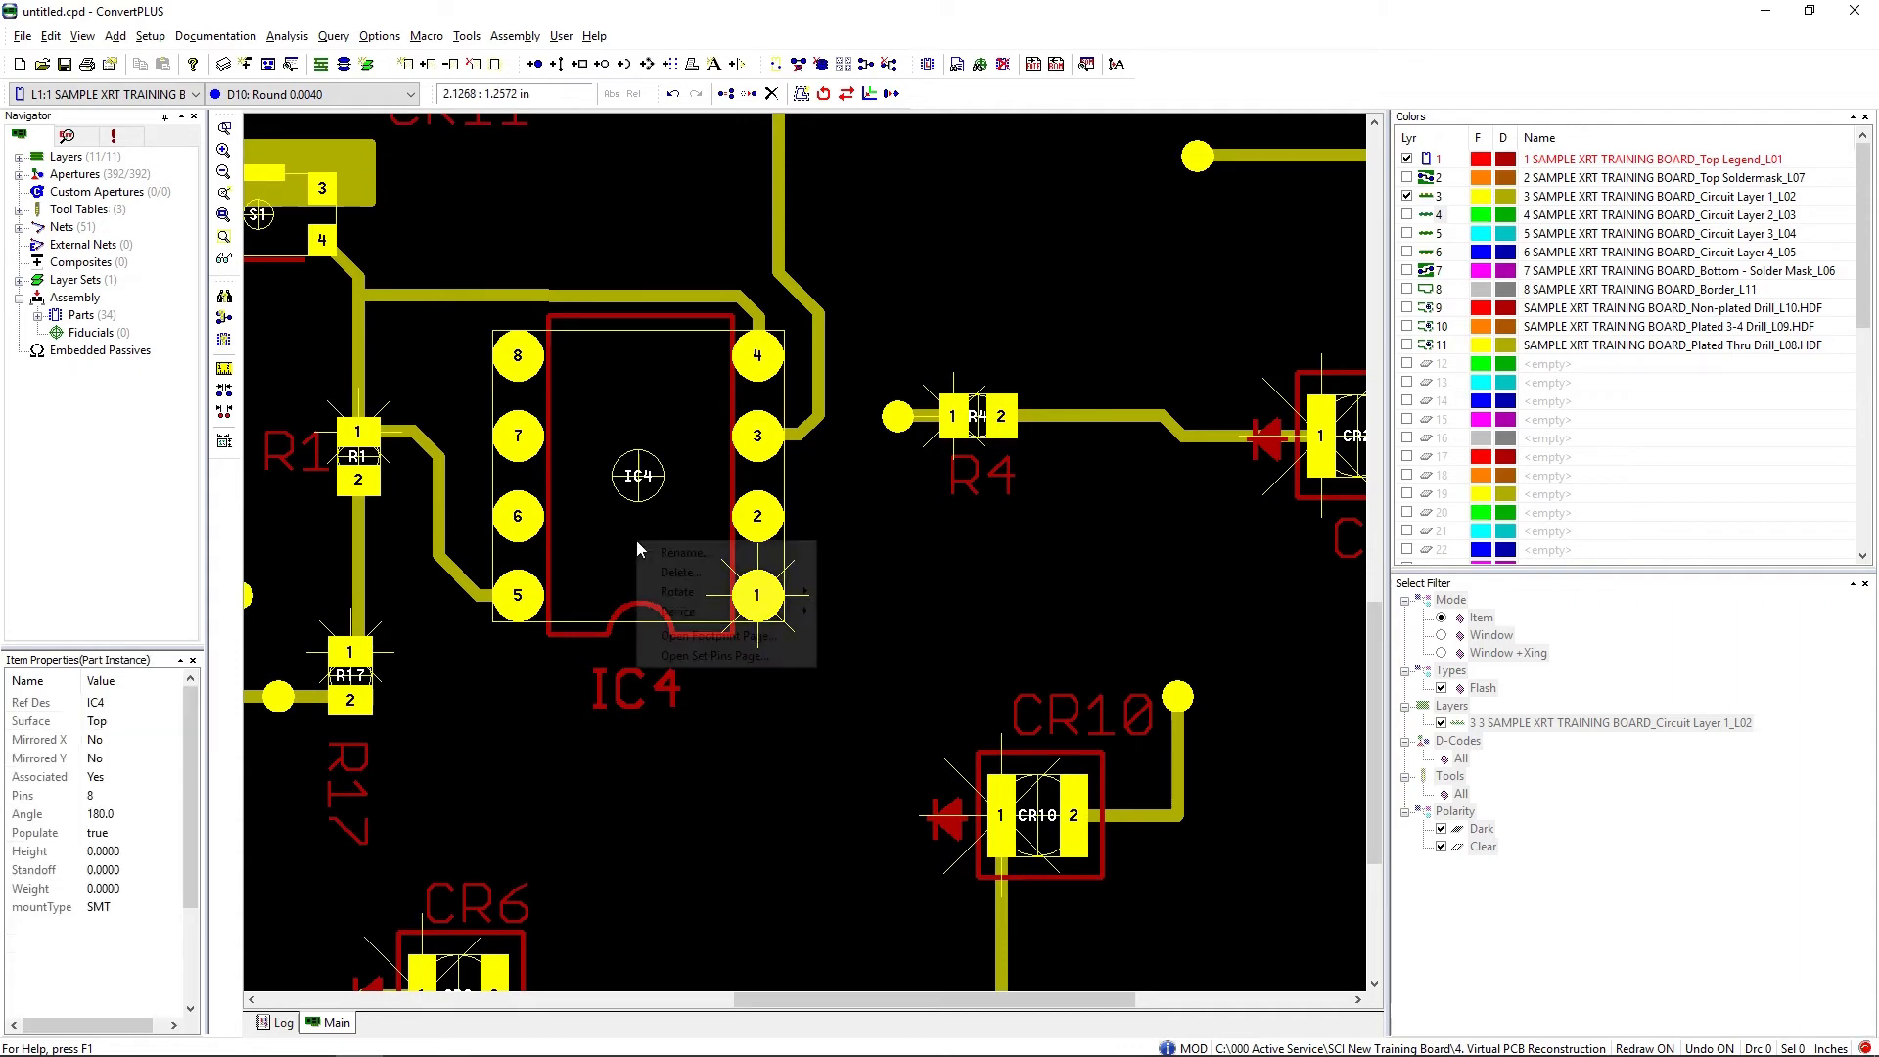
{"action": "left_click", "coordinate": [706, 656]}
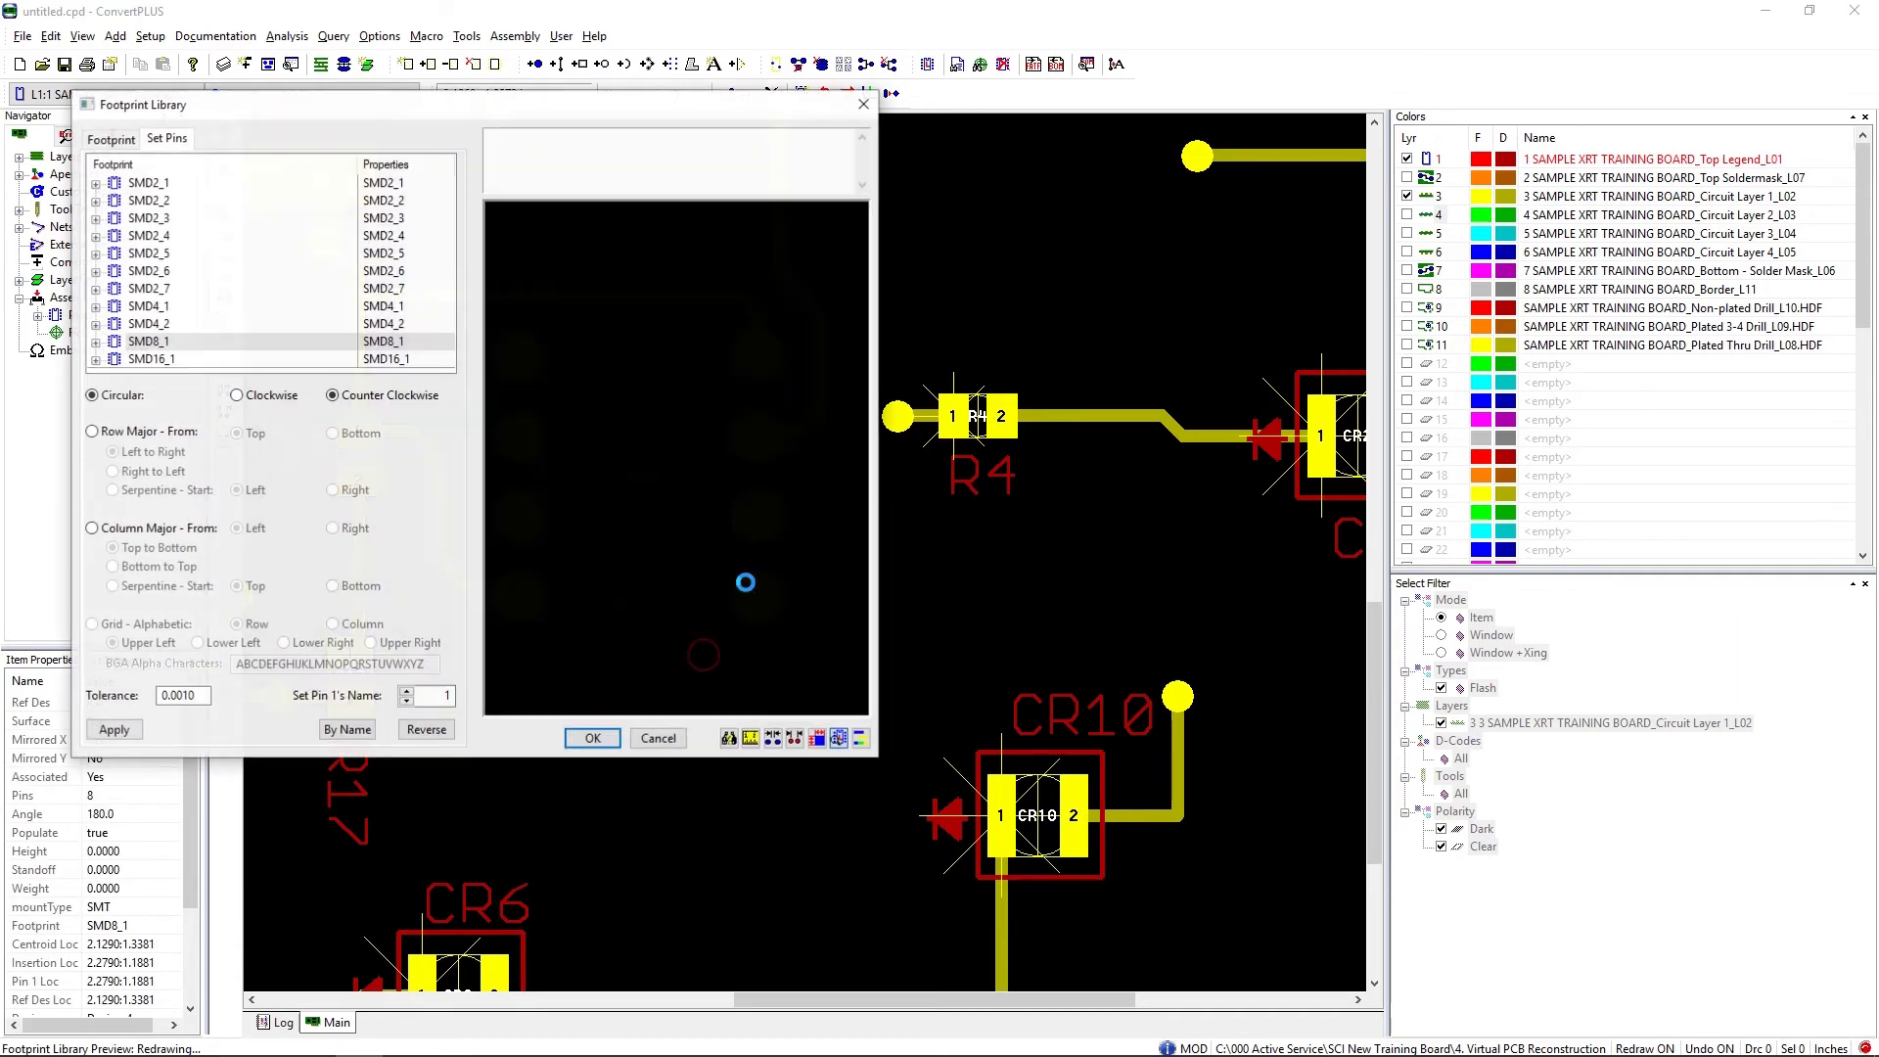
{"action": "right_click", "coordinate": [554, 319]}
{"action": "left_click", "coordinate": [570, 354]}
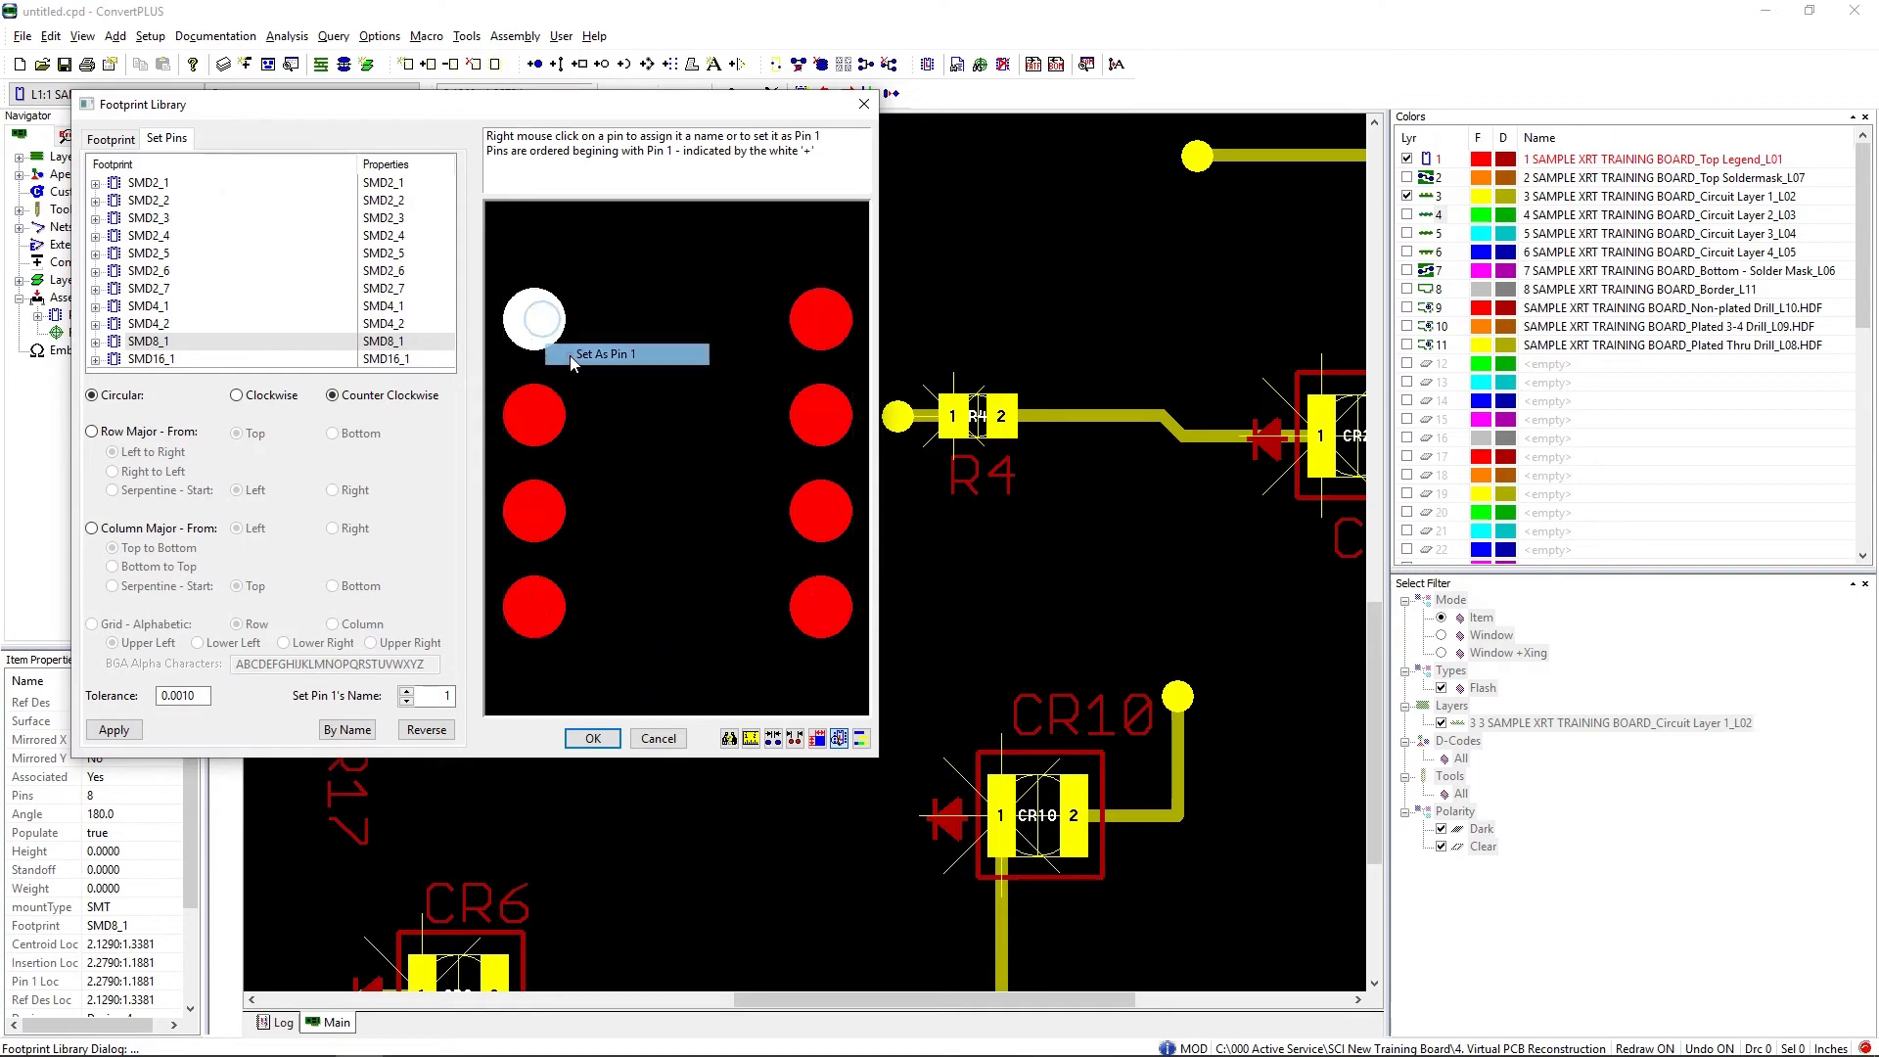
{"action": "left_click", "coordinate": [594, 739]}
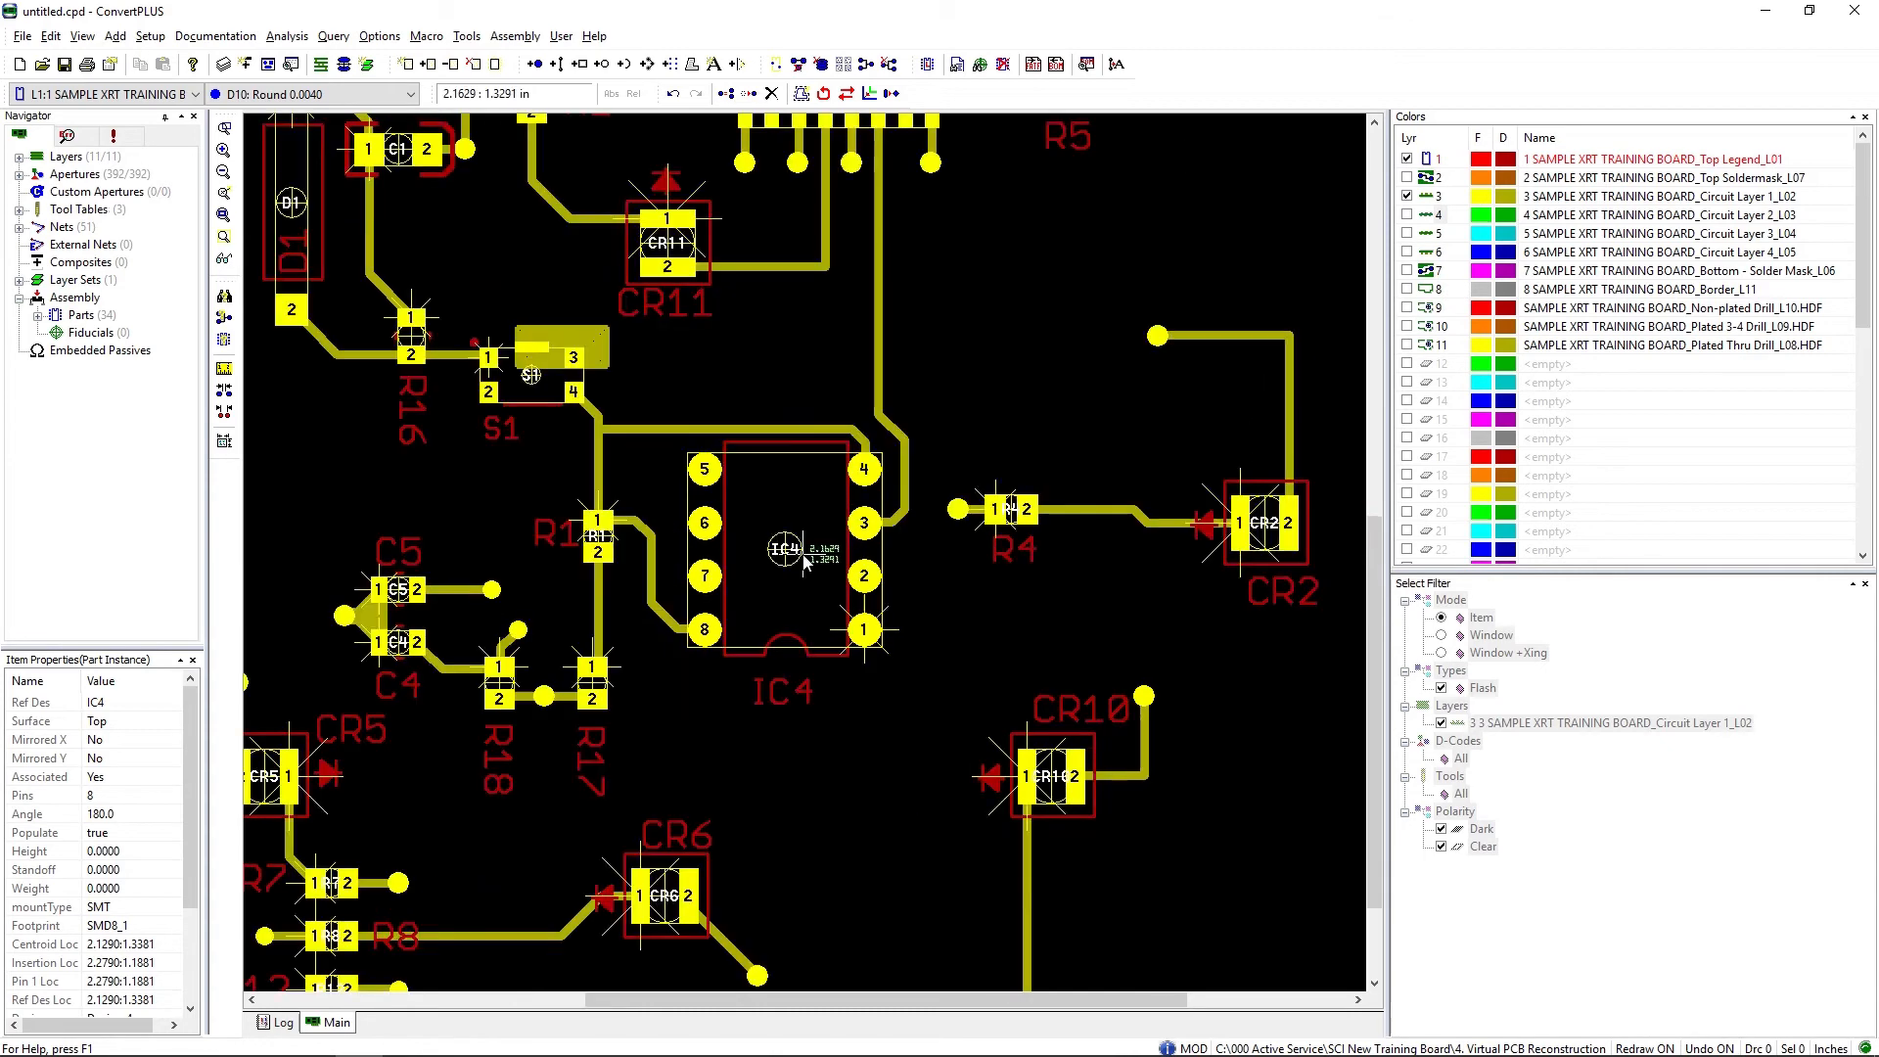
Step: Renumber IC1's 16 pins in circular counter-clockwise order, setting the footprint's upper-left pad as pin 1
{"action": "scroll", "coordinate": [641, 480], "scroll_direction": "down", "scroll_amount": 2}
{"action": "scroll", "coordinate": [829, 208], "scroll_direction": "up", "scroll_amount": 2}
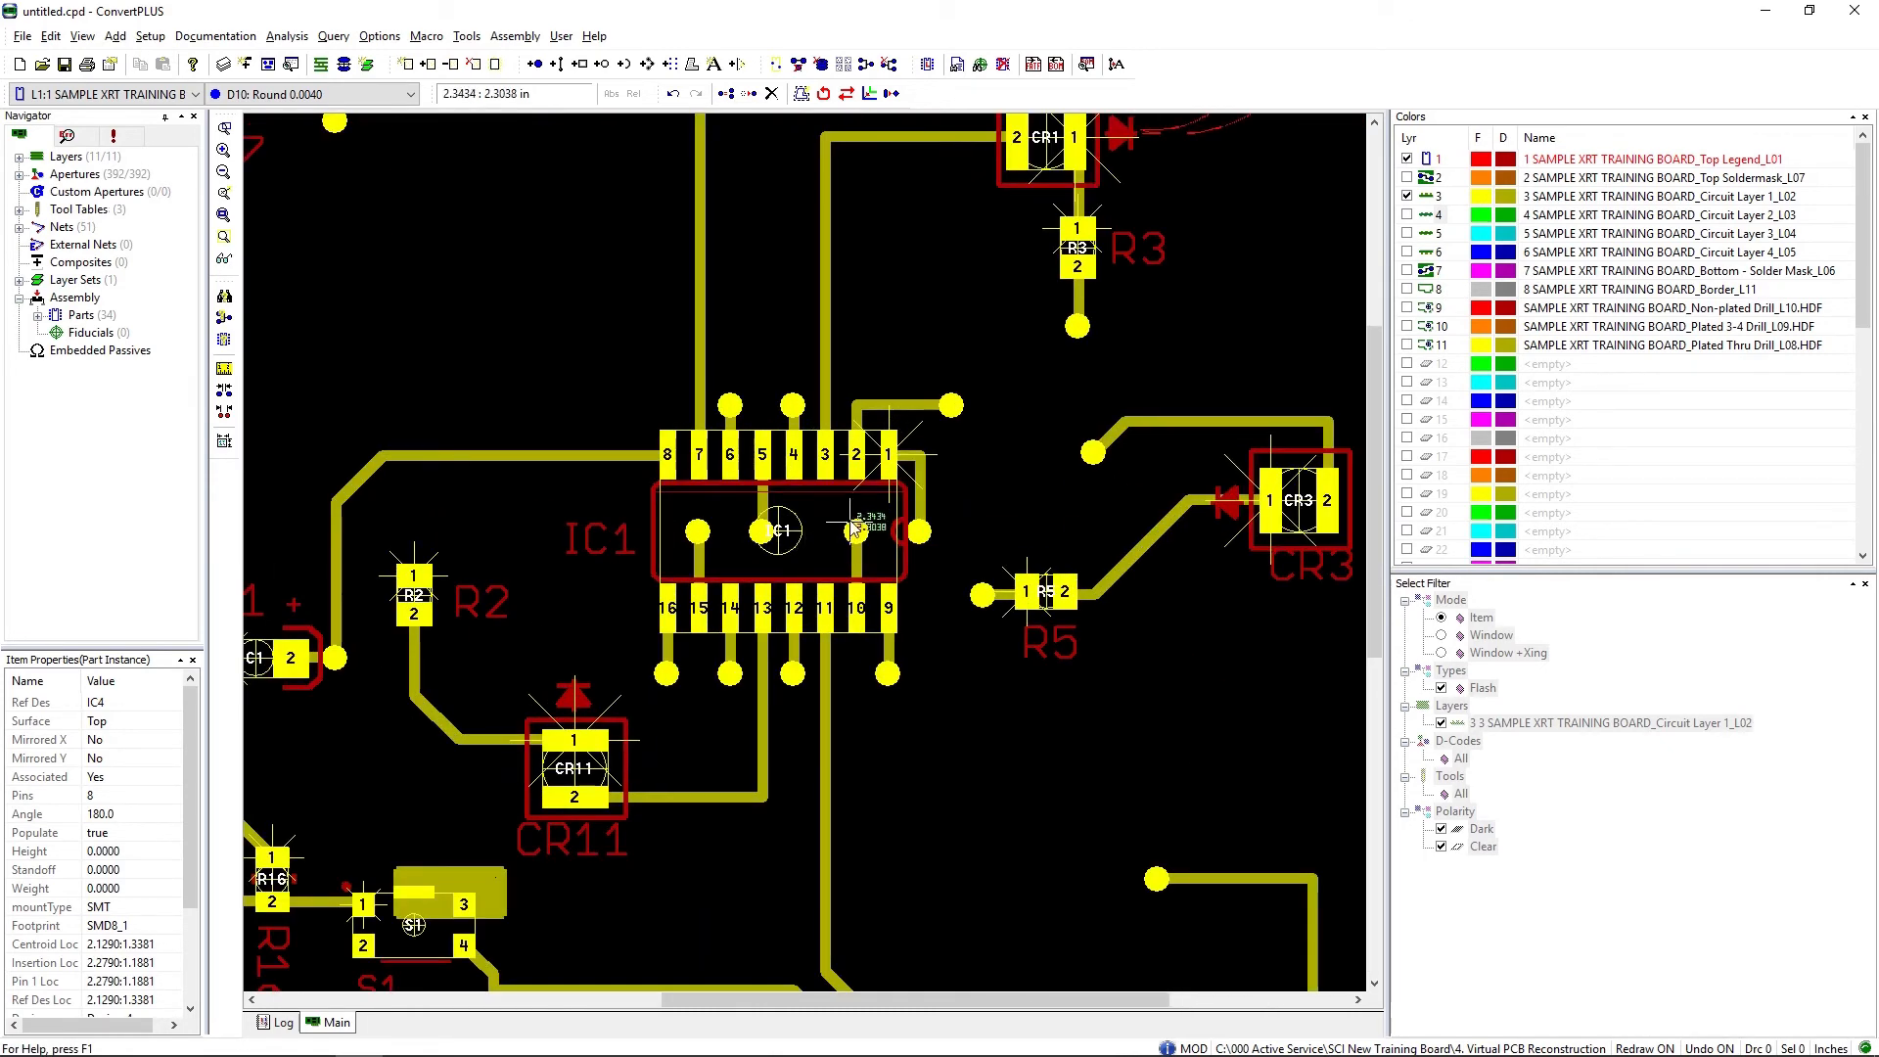
{"action": "right_click", "coordinate": [820, 539]}
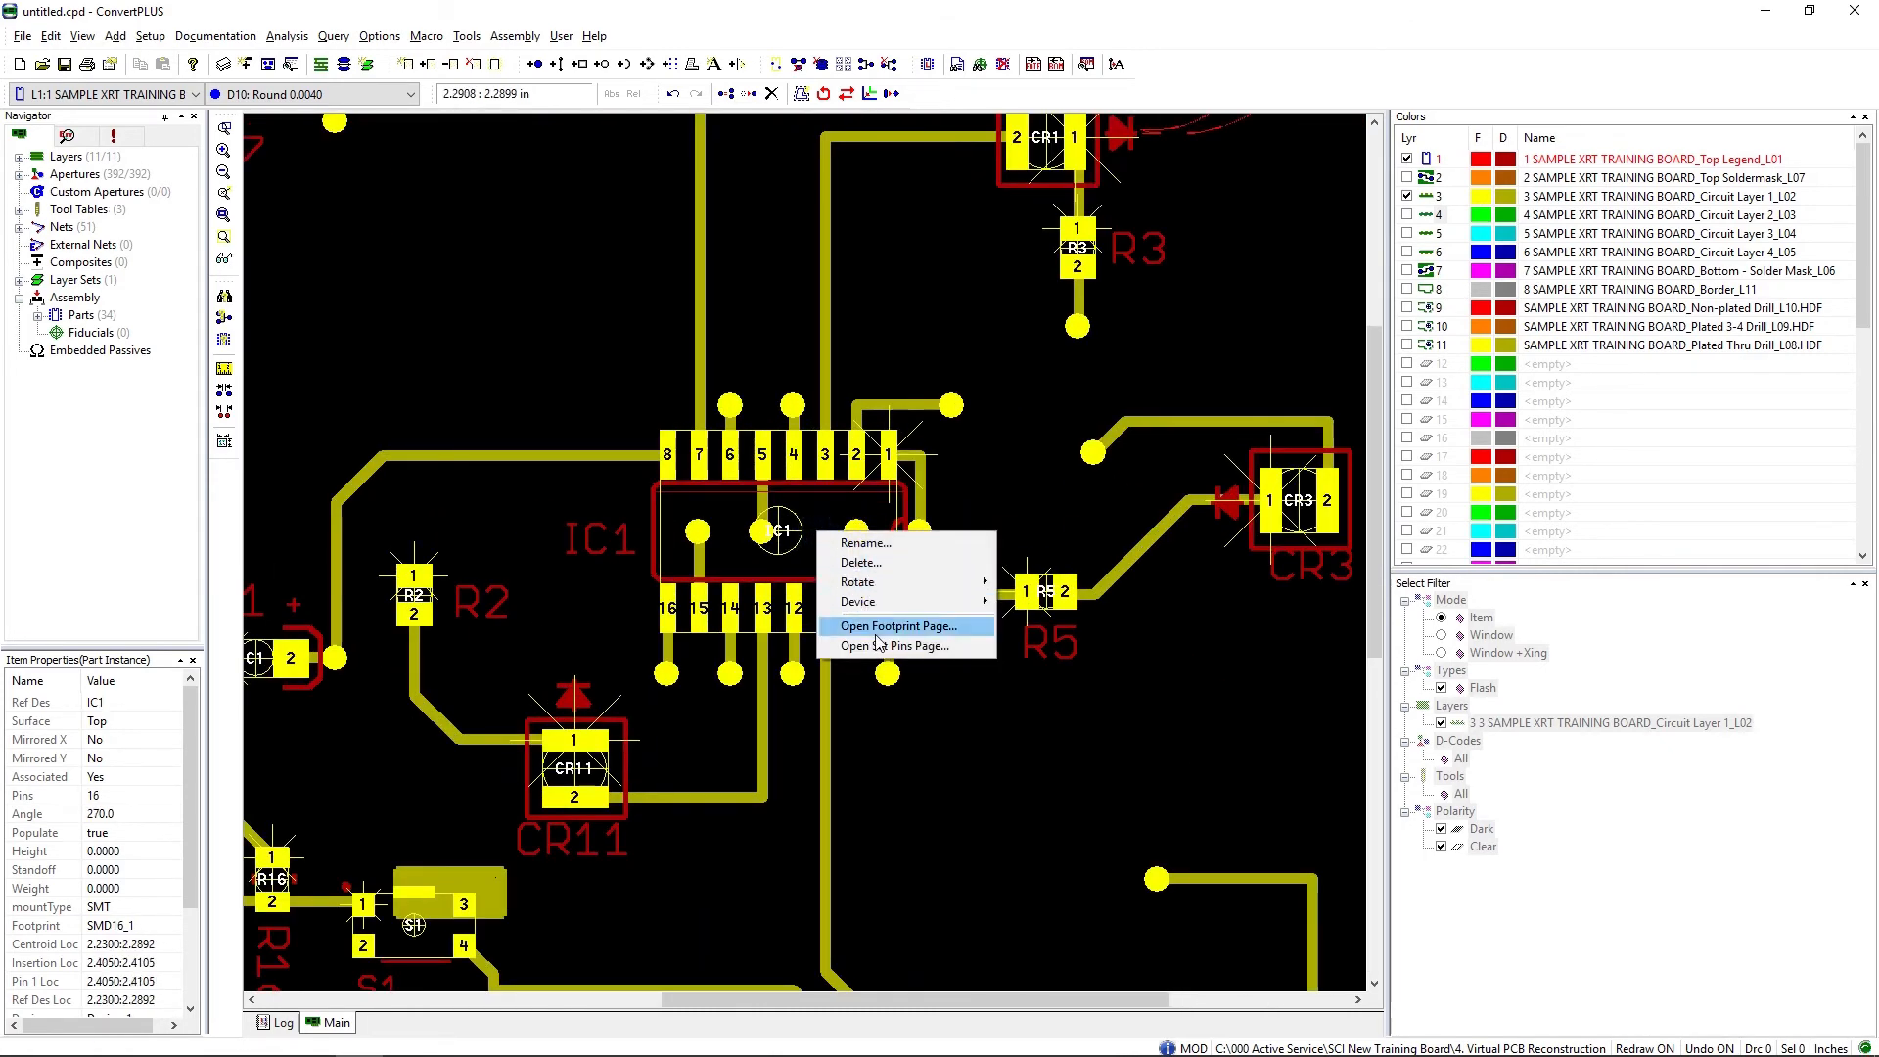
{"action": "left_click", "coordinate": [842, 646]}
{"action": "right_click", "coordinate": [535, 271]}
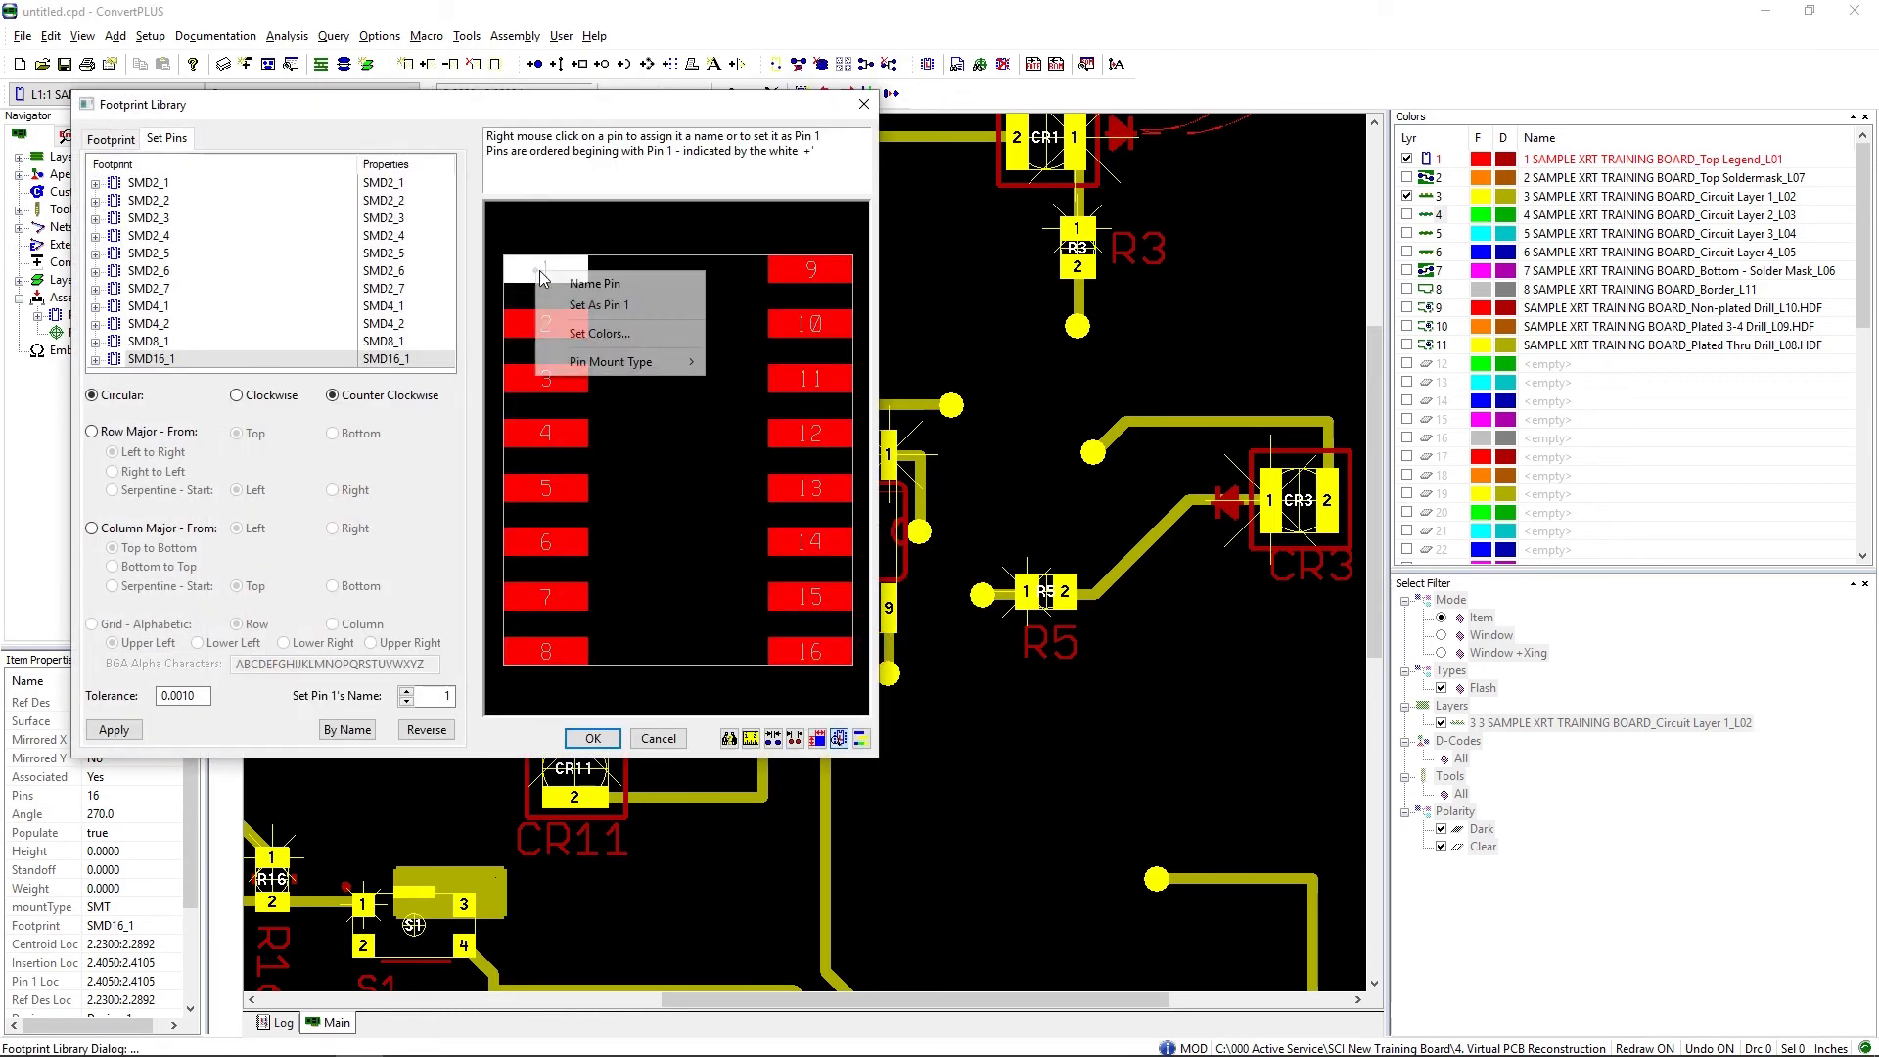
{"action": "left_click", "coordinate": [597, 305]}
{"action": "left_click", "coordinate": [594, 738]}
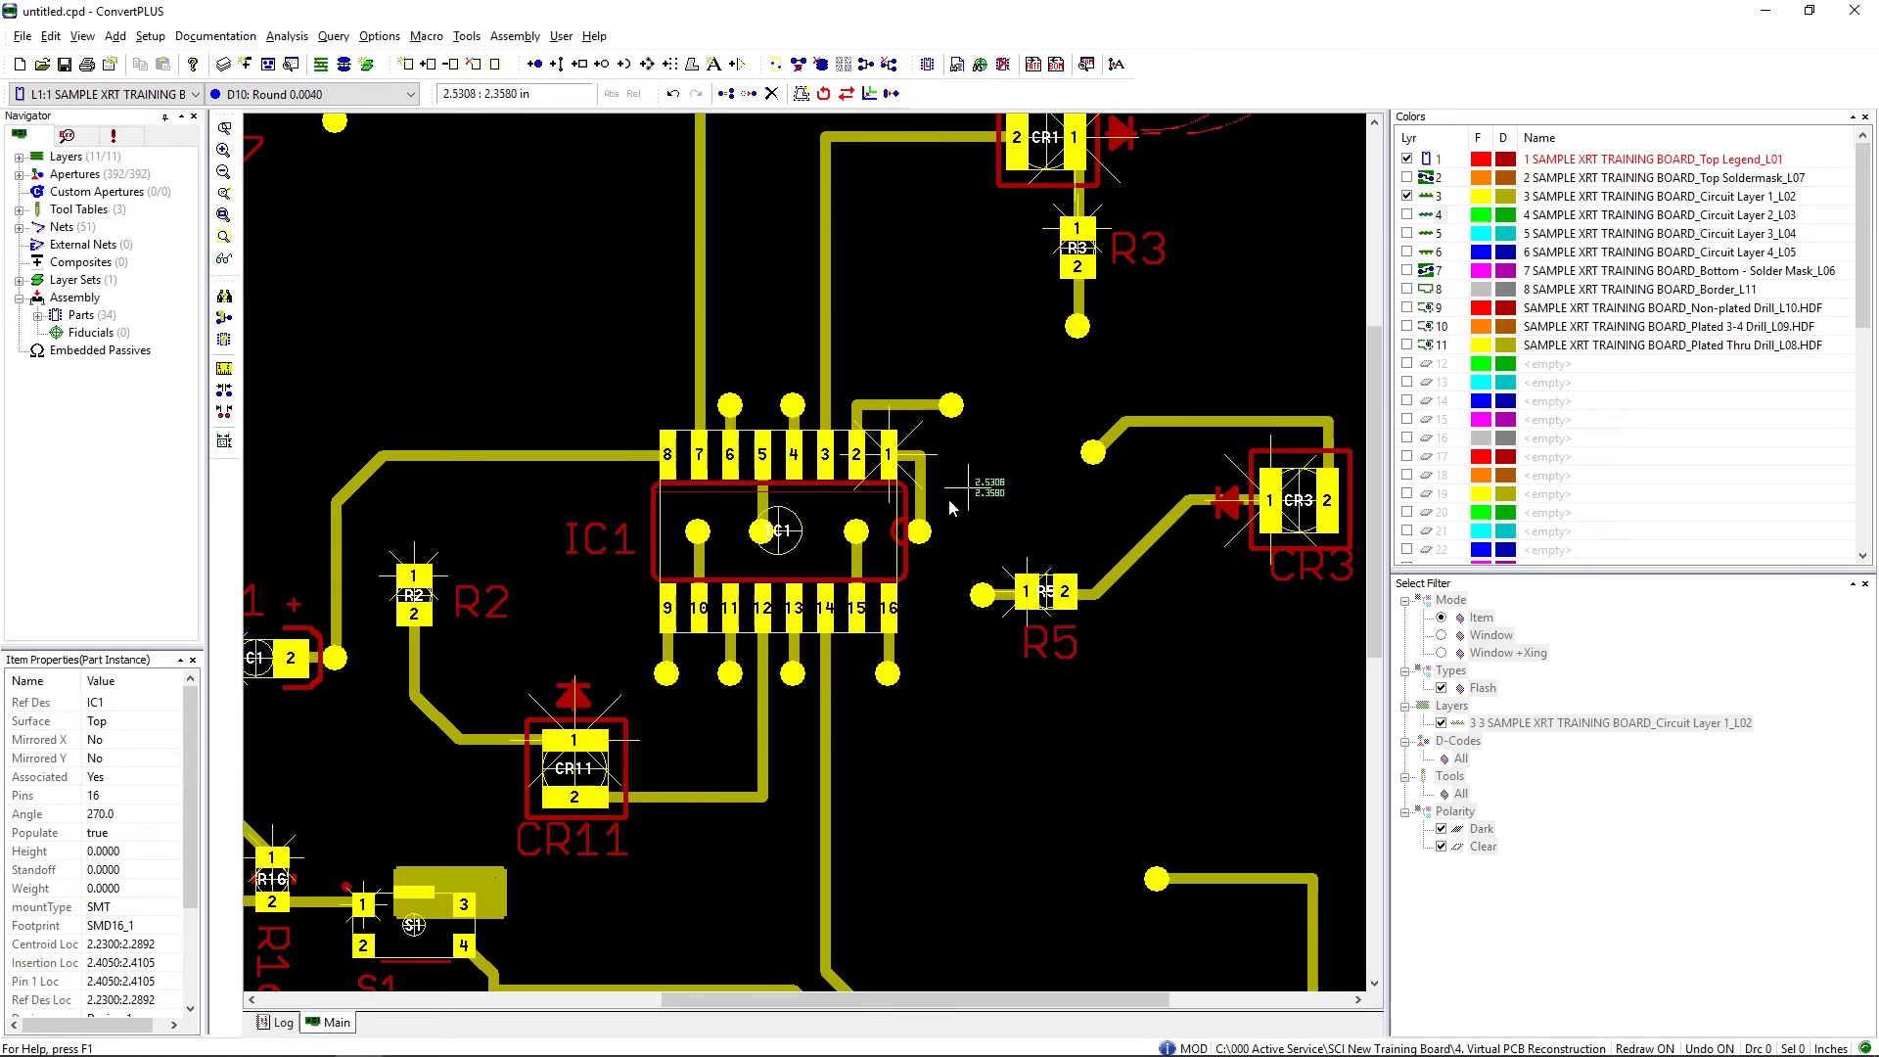
{"action": "scroll", "coordinate": [444, 793], "scroll_direction": "down", "scroll_amount": 1}
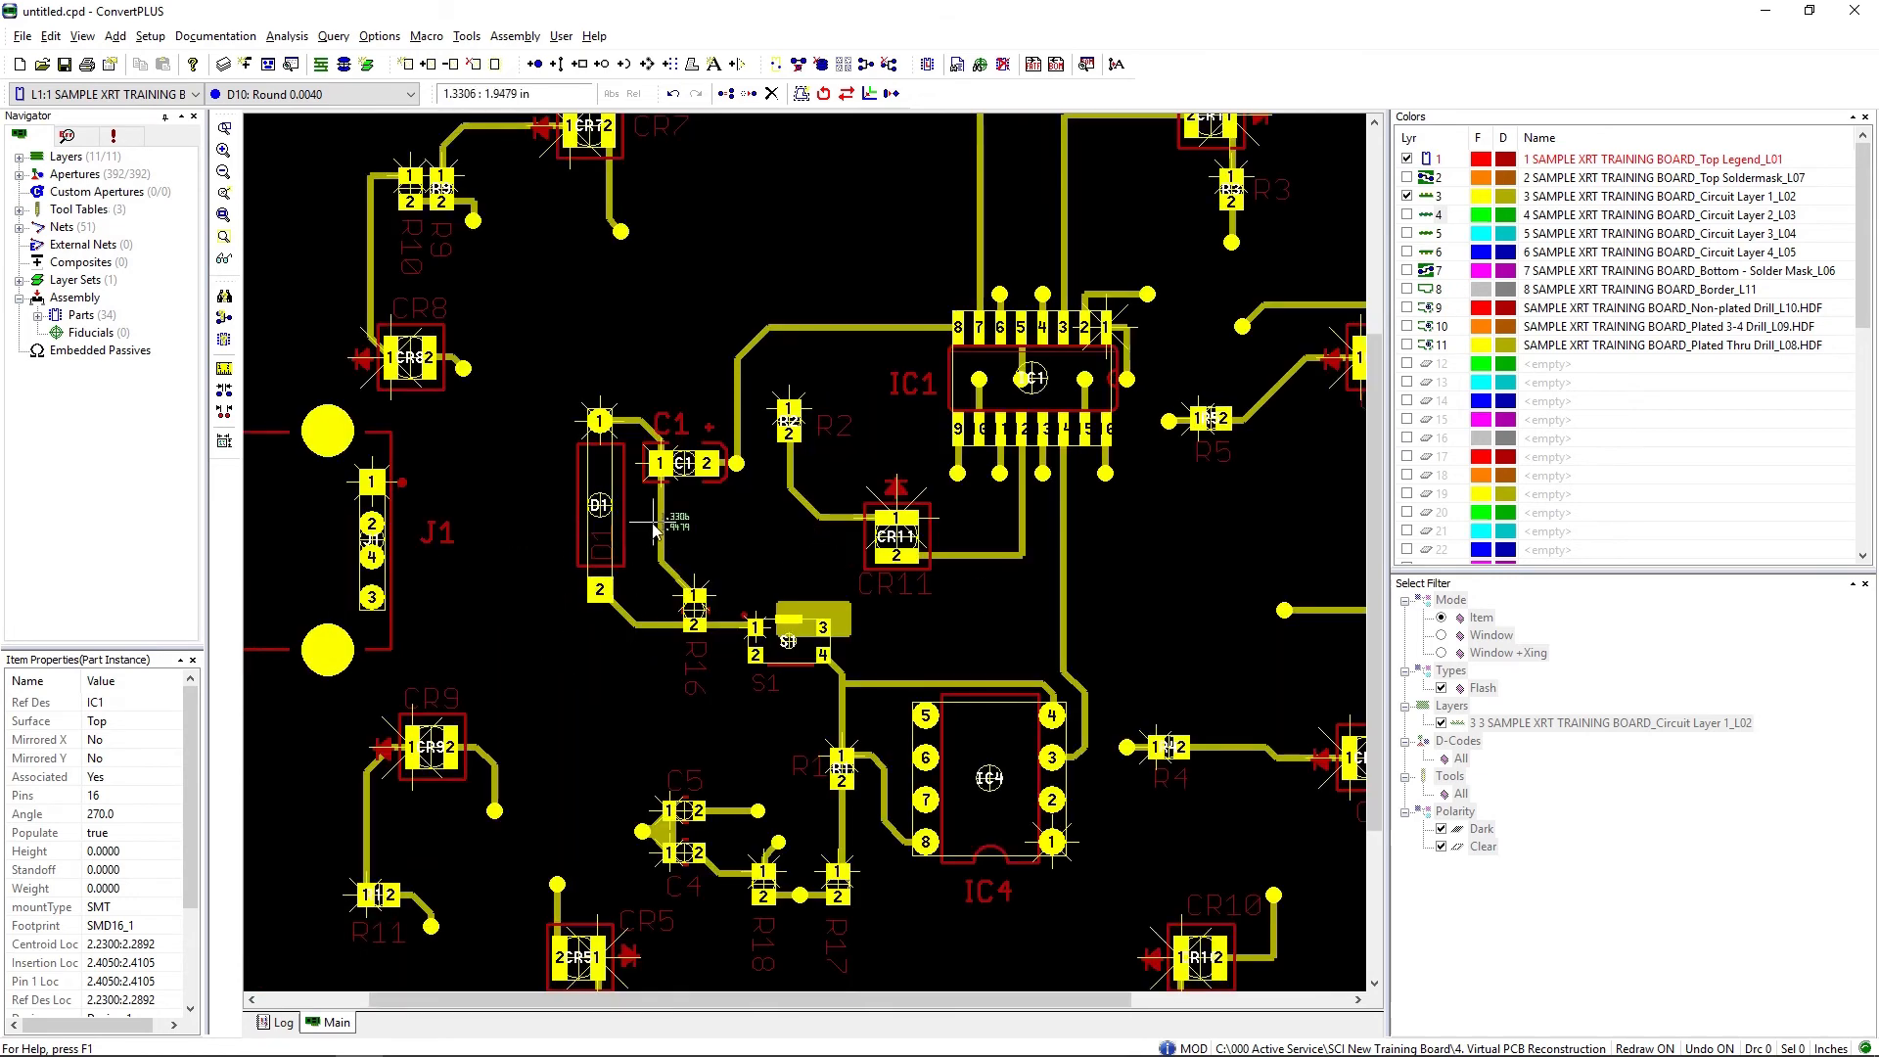
{"action": "scroll", "coordinate": [670, 527], "scroll_direction": "up", "scroll_amount": 1}
{"action": "scroll", "coordinate": [805, 559], "scroll_direction": "up", "scroll_amount": 1}
{"action": "right_click", "coordinate": [719, 476]}
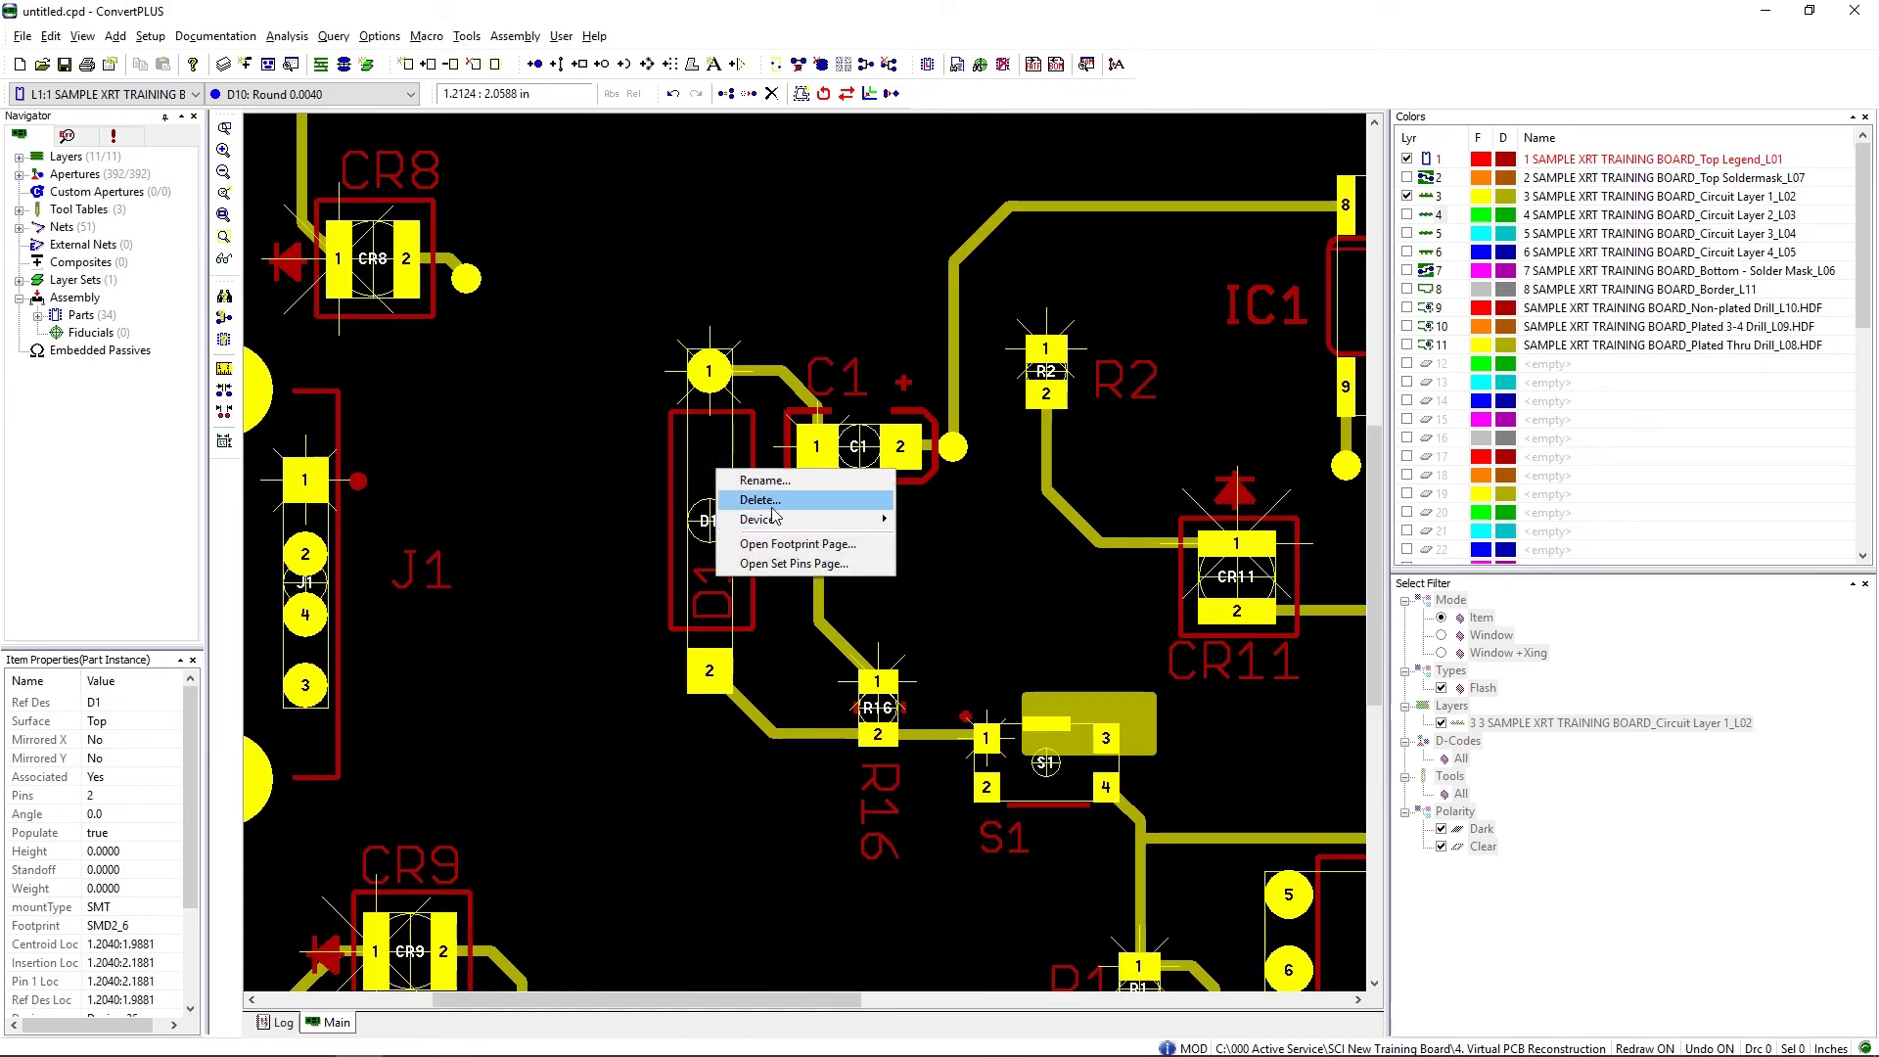
{"action": "left_click", "coordinate": [785, 636]}
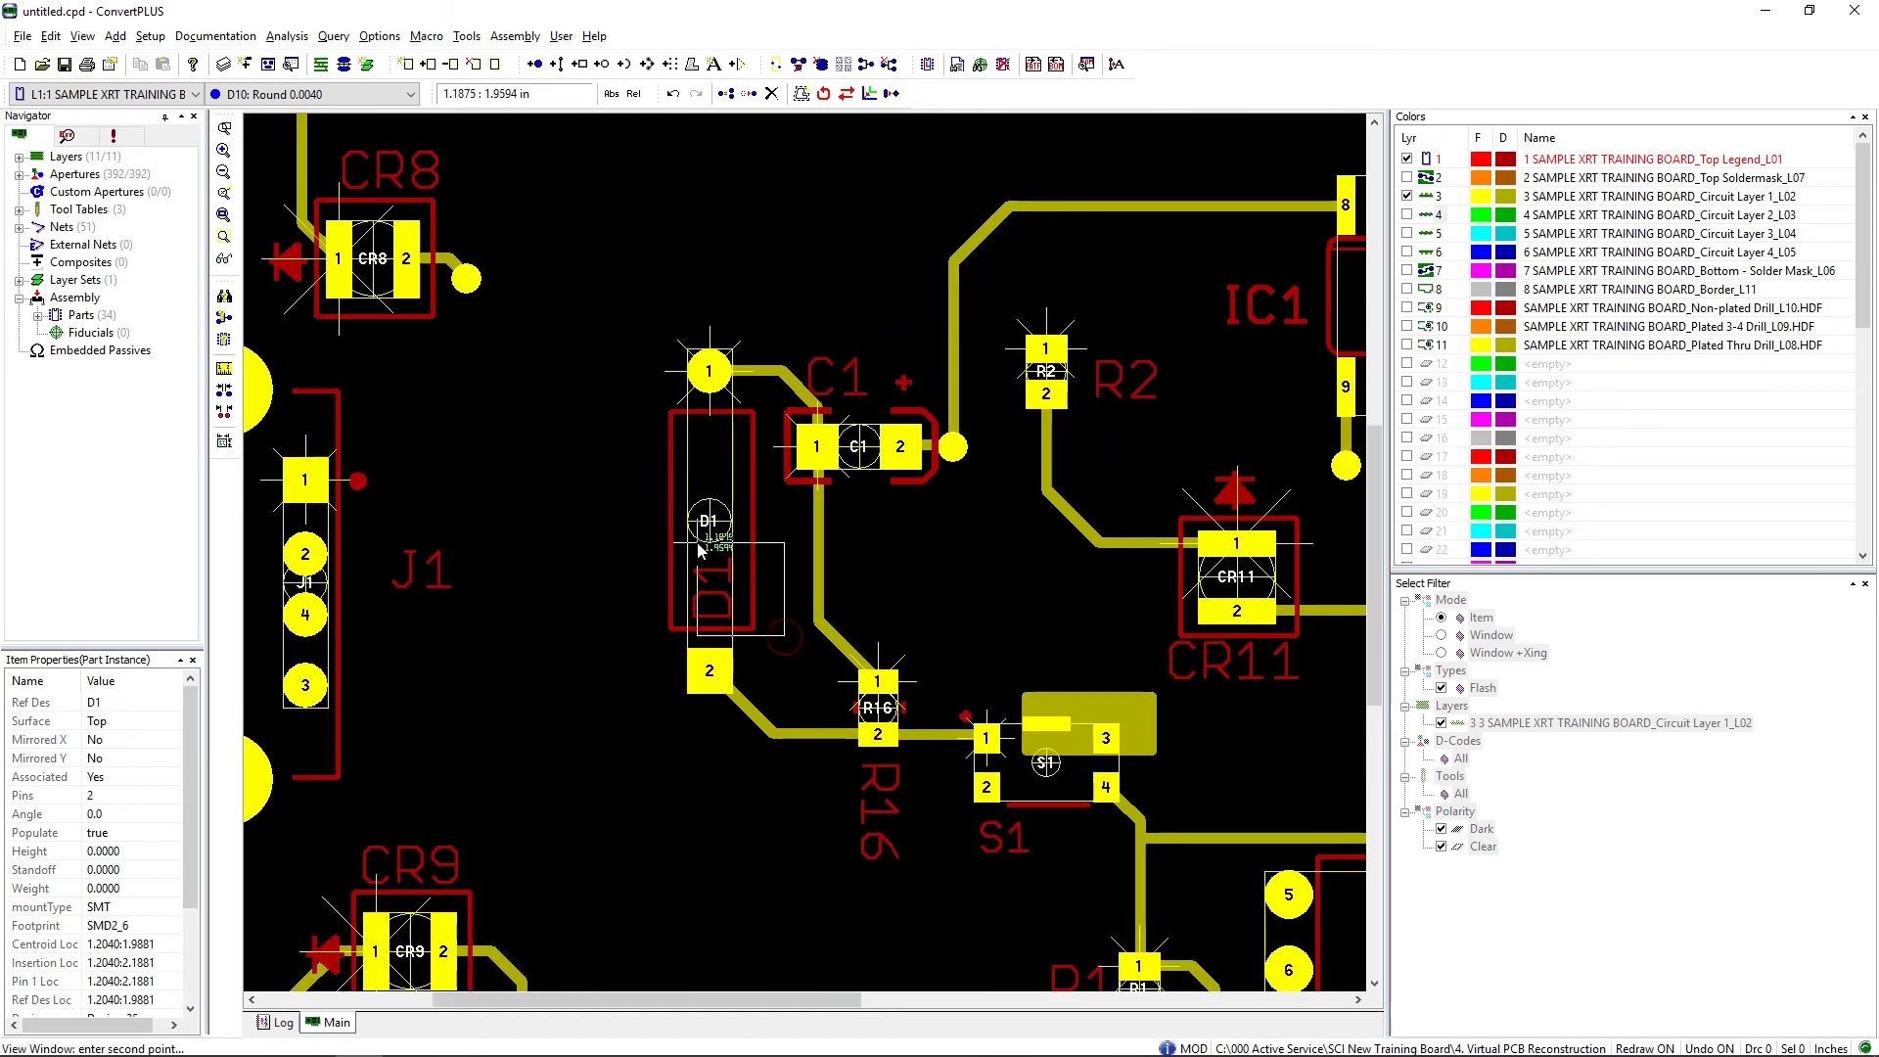
{"action": "key", "text": "Escape"}
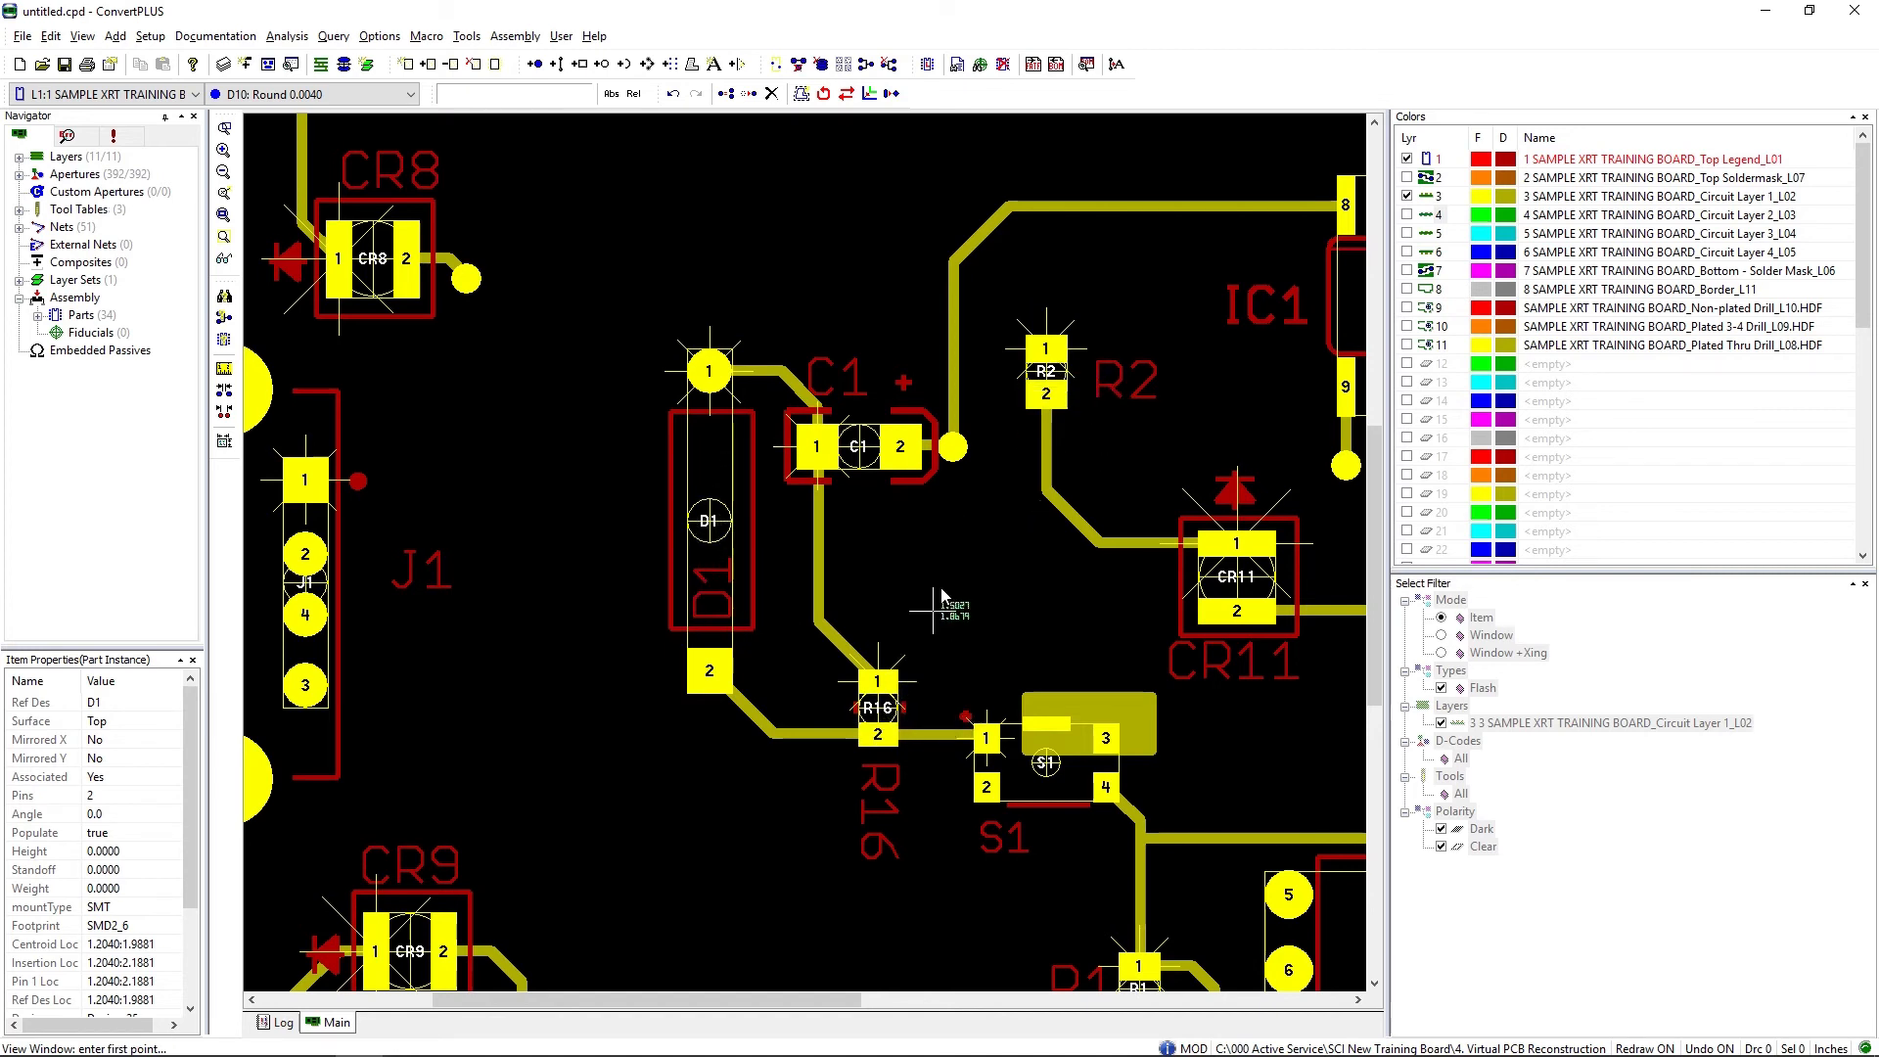
Step: Rotate capacitor C1 to 270.0 degrees so that pin 1 is on the + side
{"action": "right_click", "coordinate": [854, 449]}
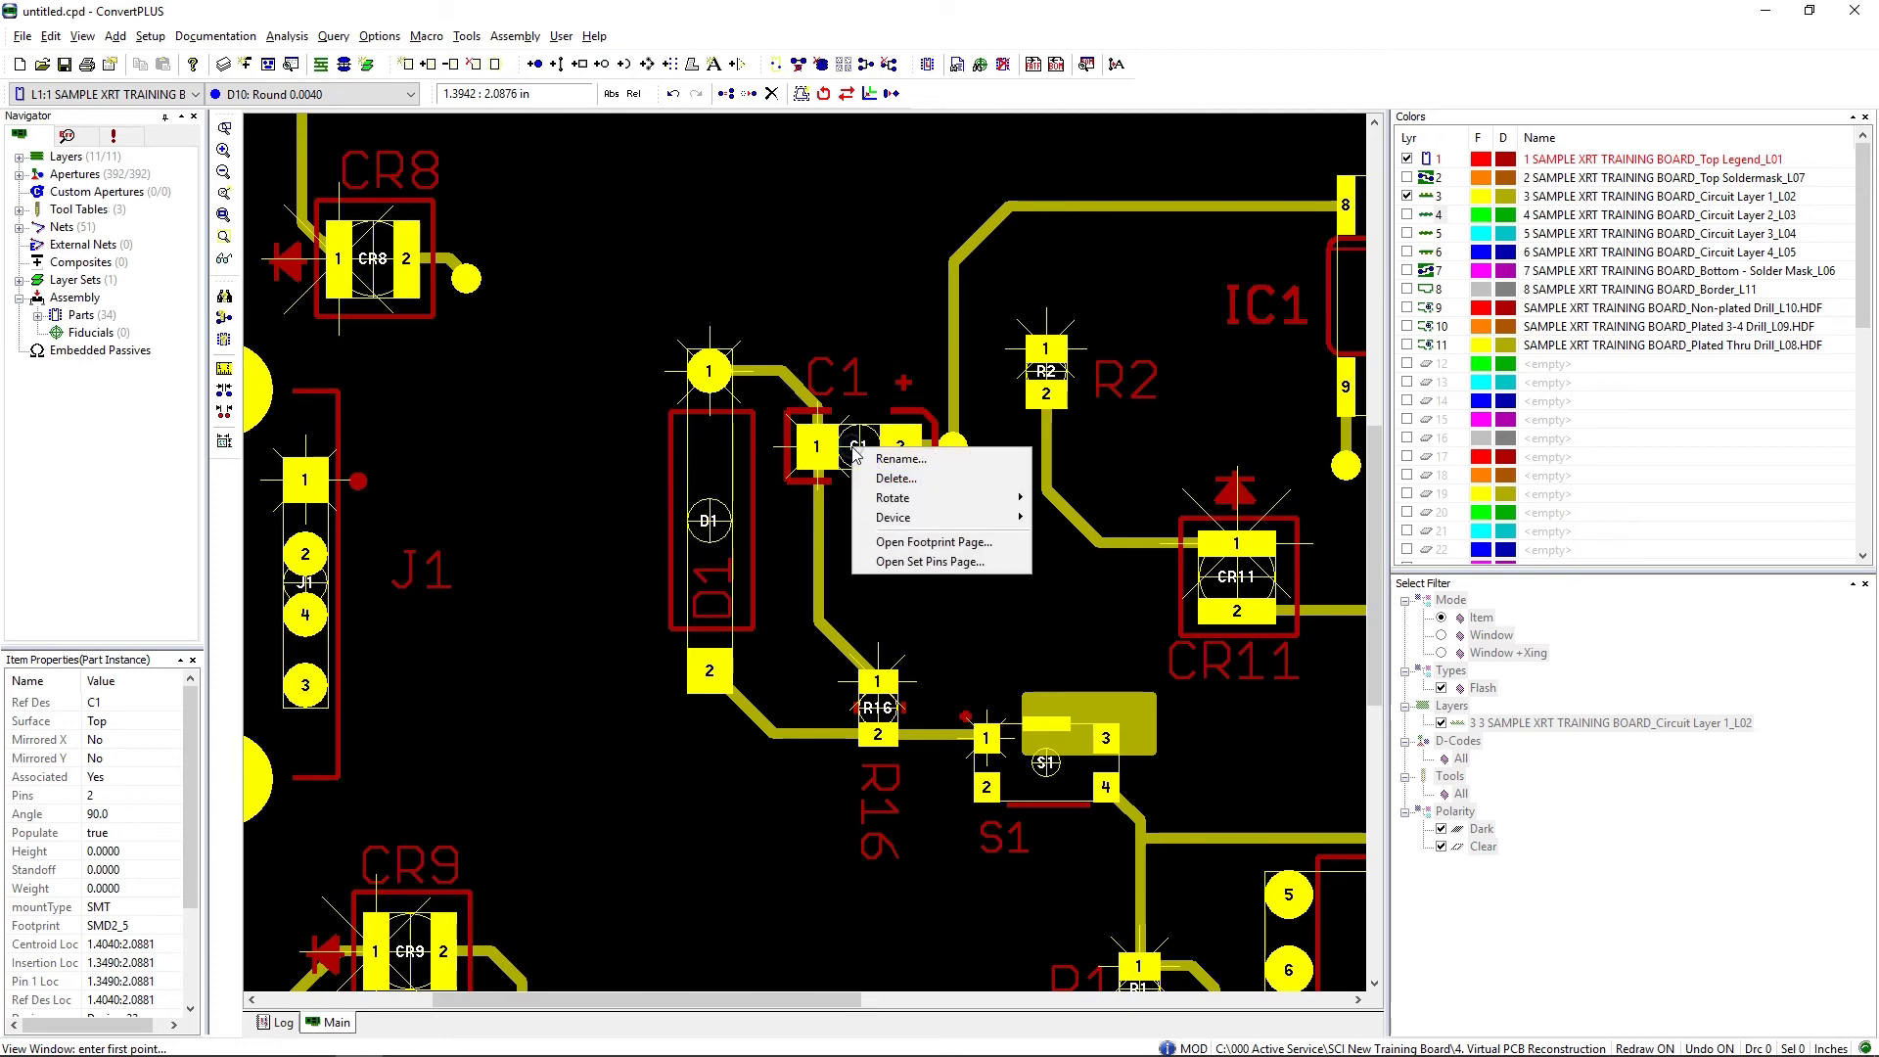
{"action": "mouse_move", "coordinate": [893, 507]}
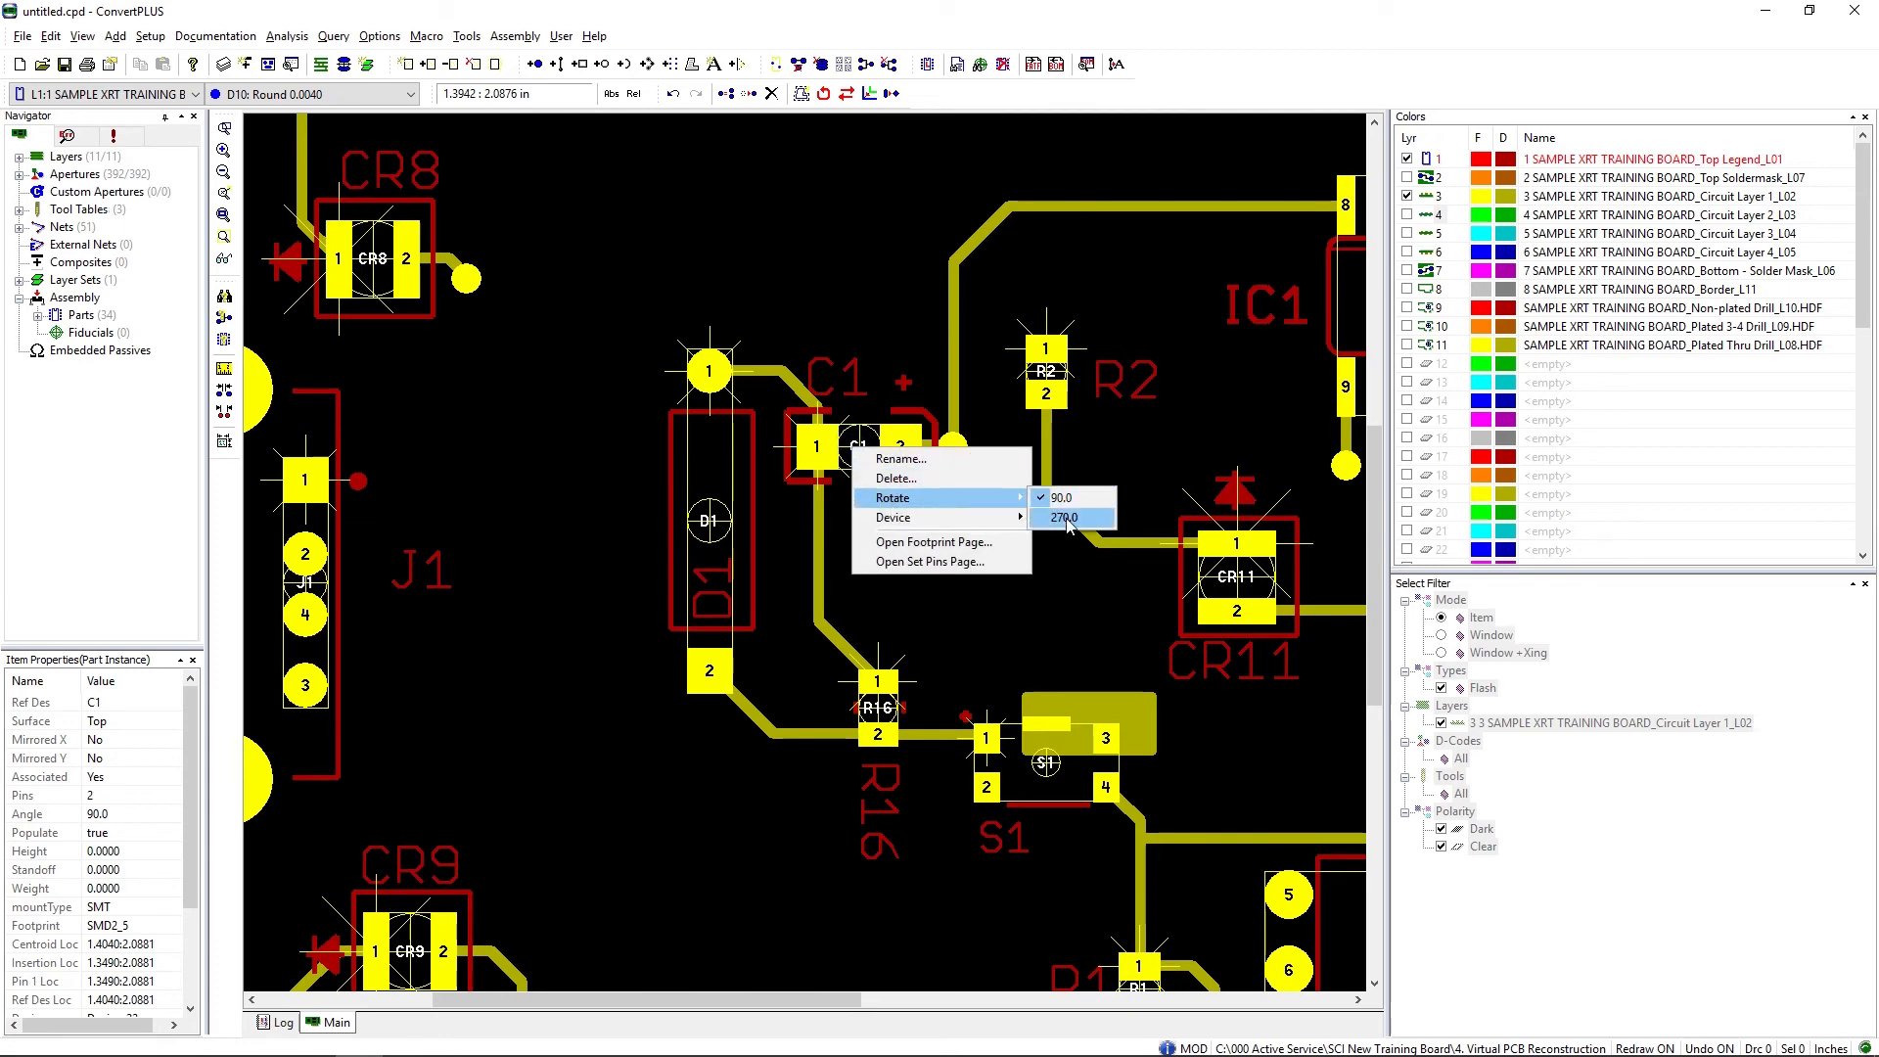
{"action": "left_click", "coordinate": [1067, 519]}
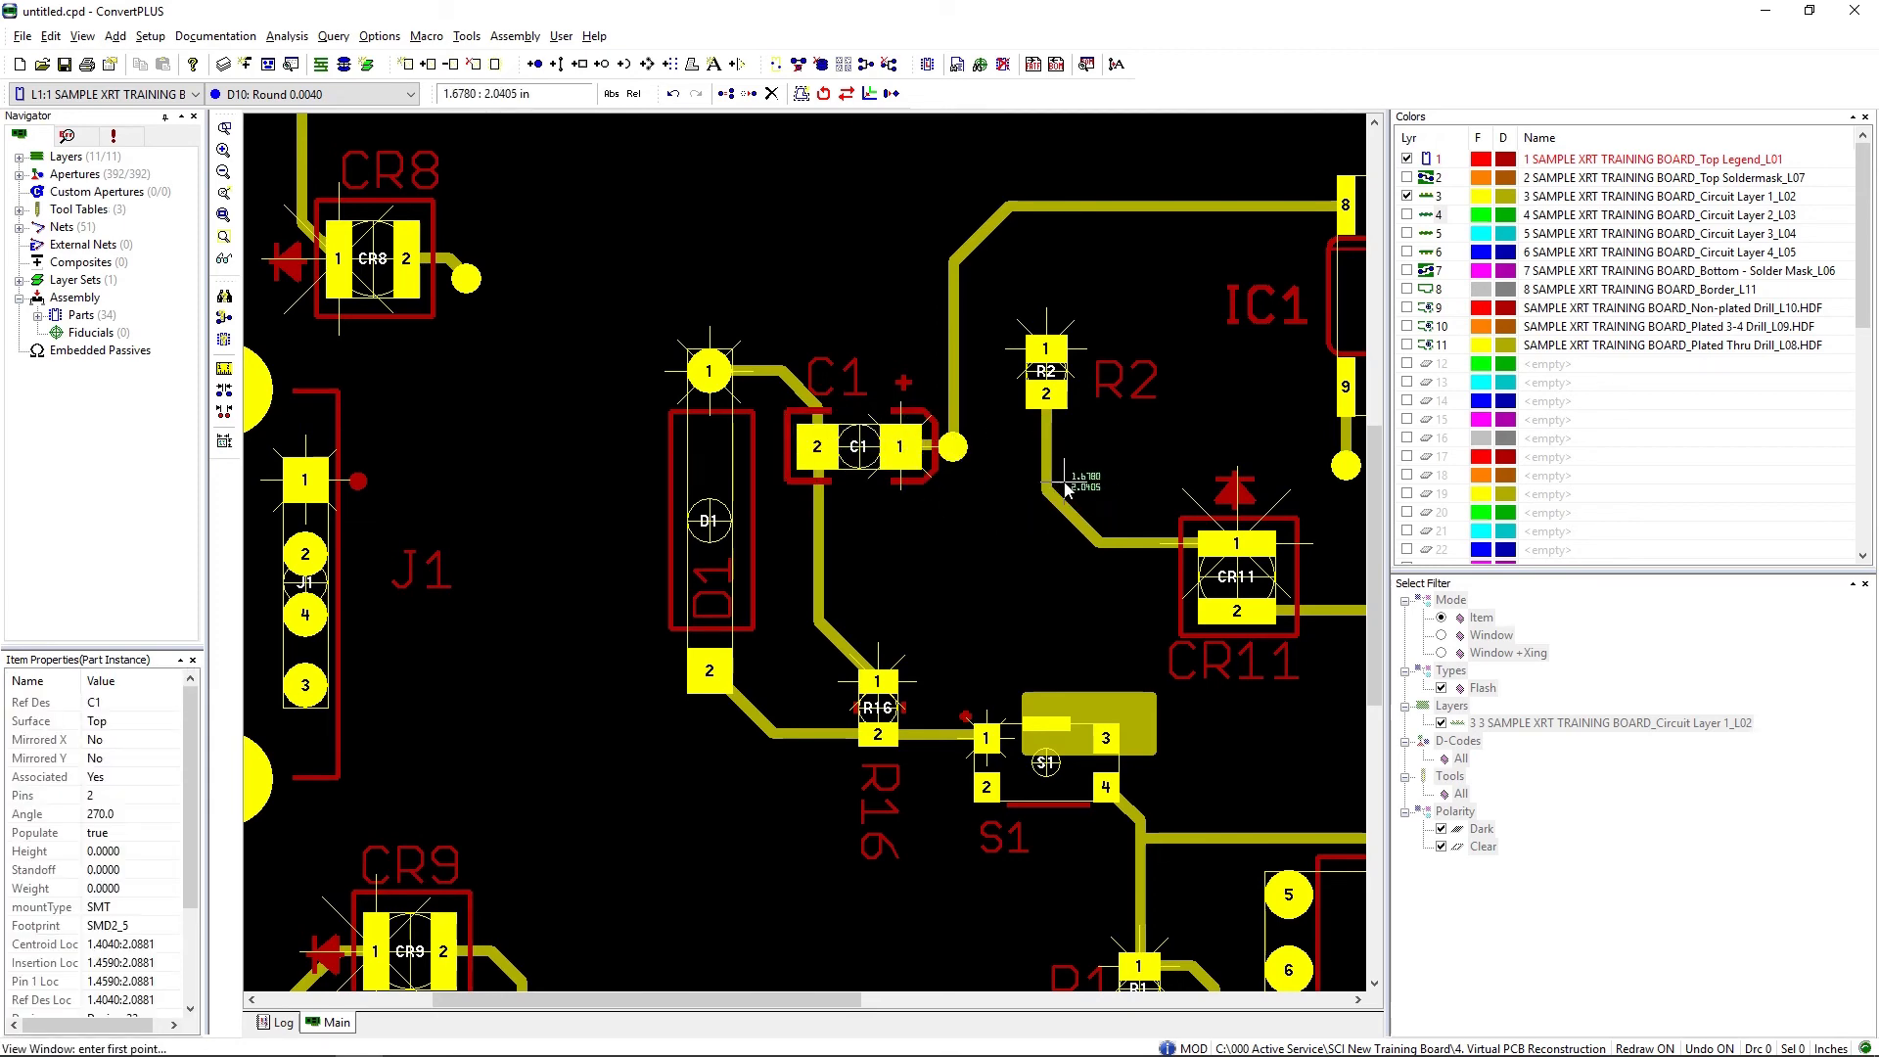
Step: Bring up the available export formats for the board data
{"action": "scroll", "coordinate": [1065, 486], "scroll_direction": "down", "scroll_amount": 2}
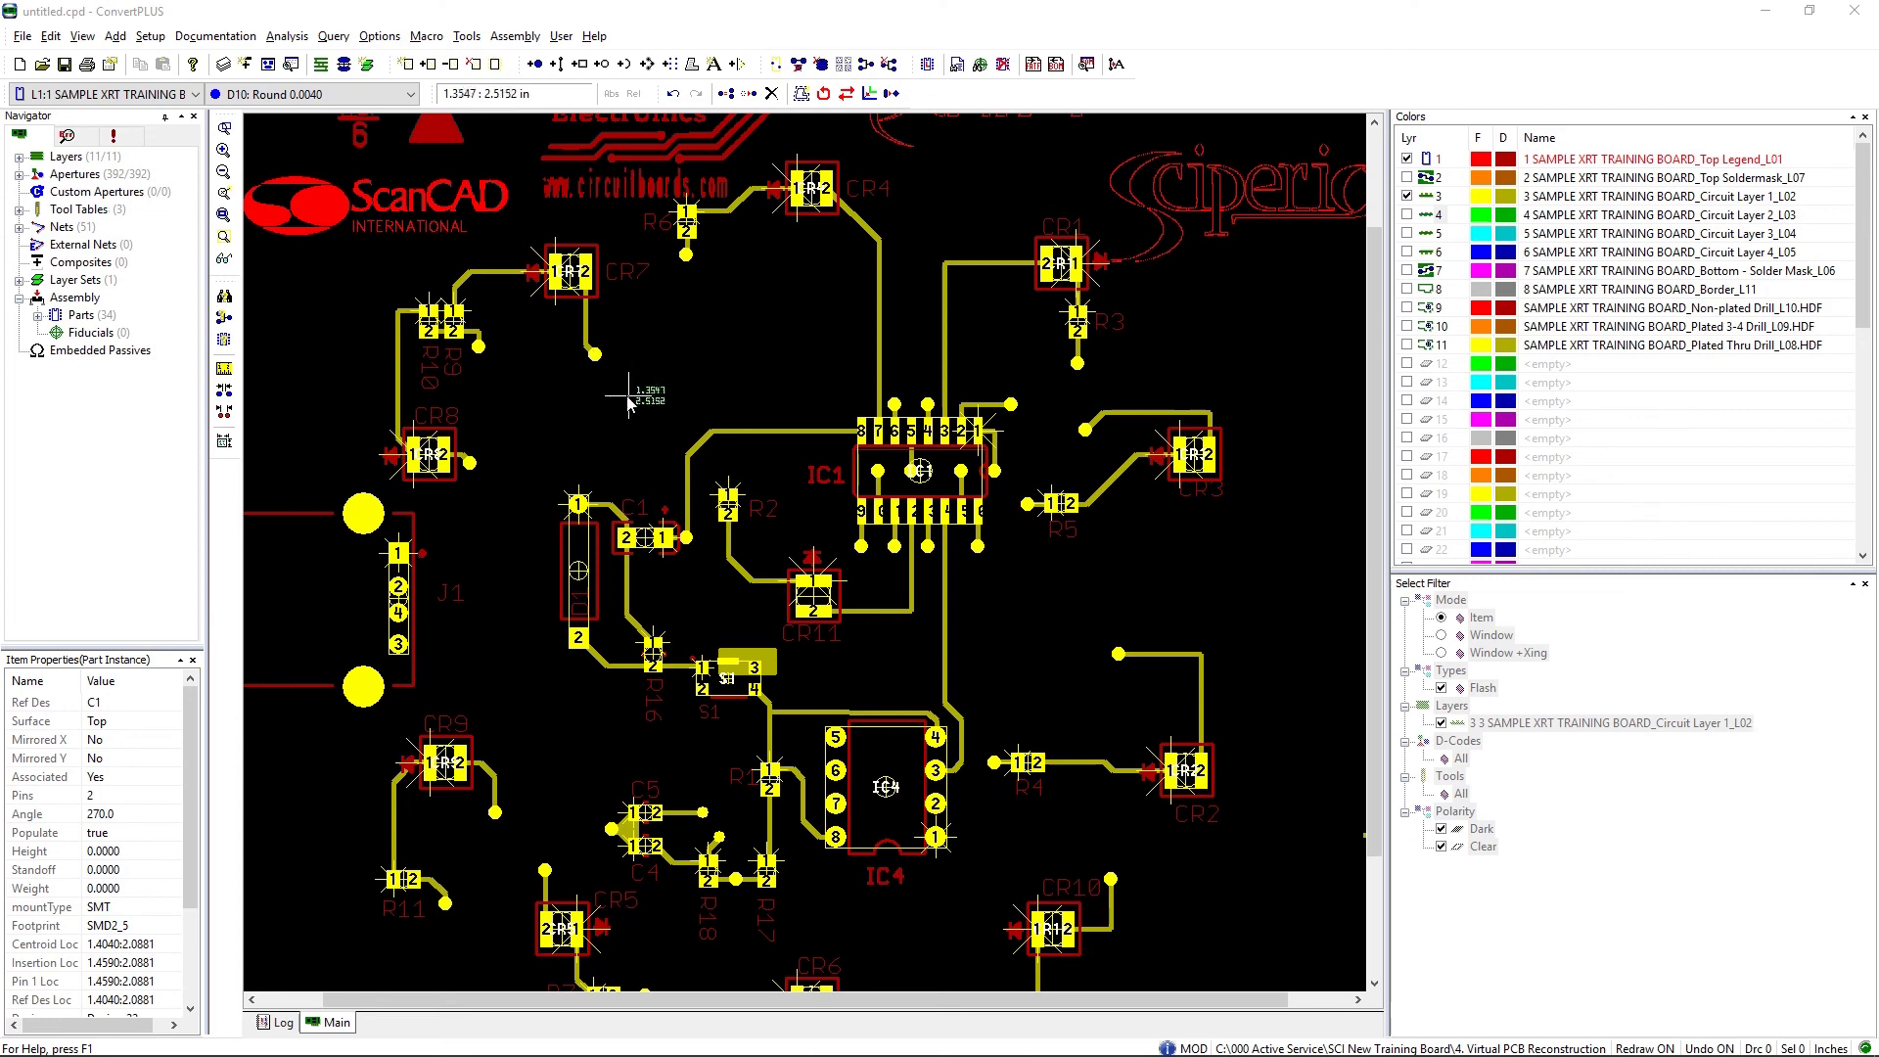
{"action": "left_click", "coordinate": [25, 38]}
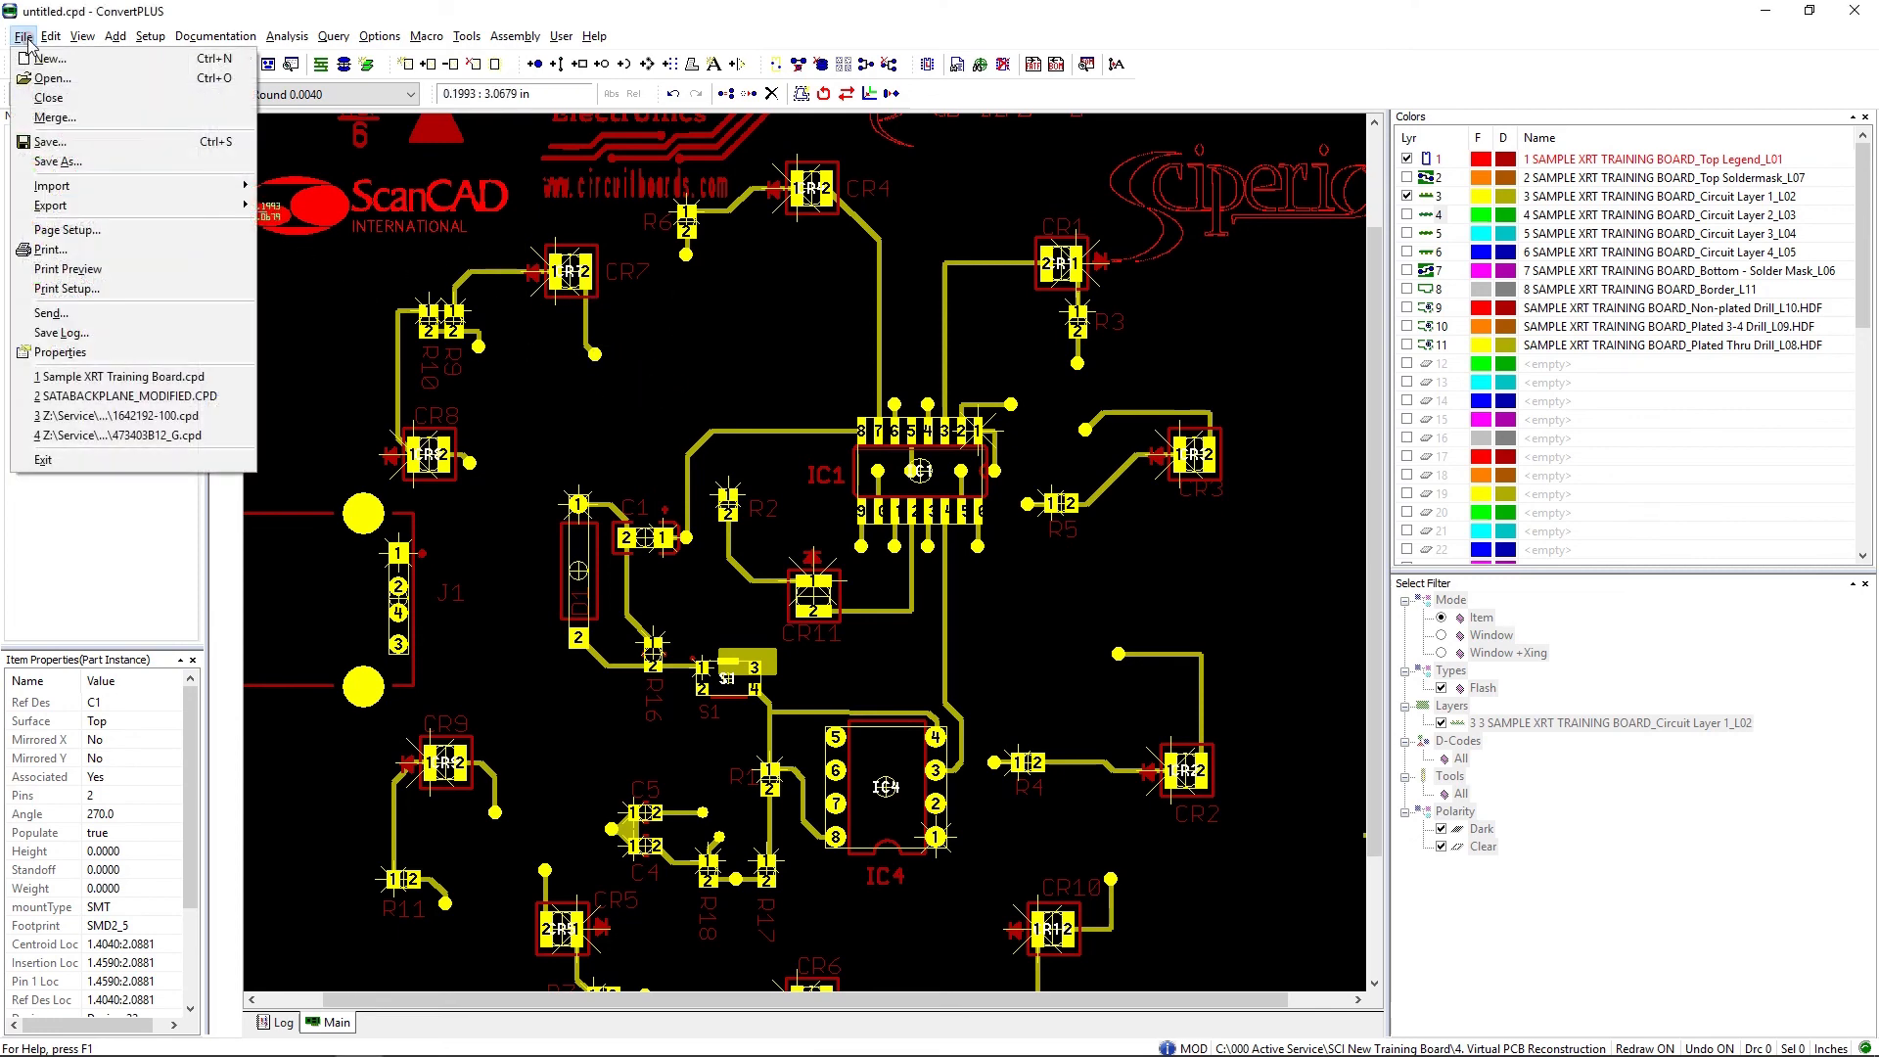
{"action": "mouse_move", "coordinate": [116, 210]}
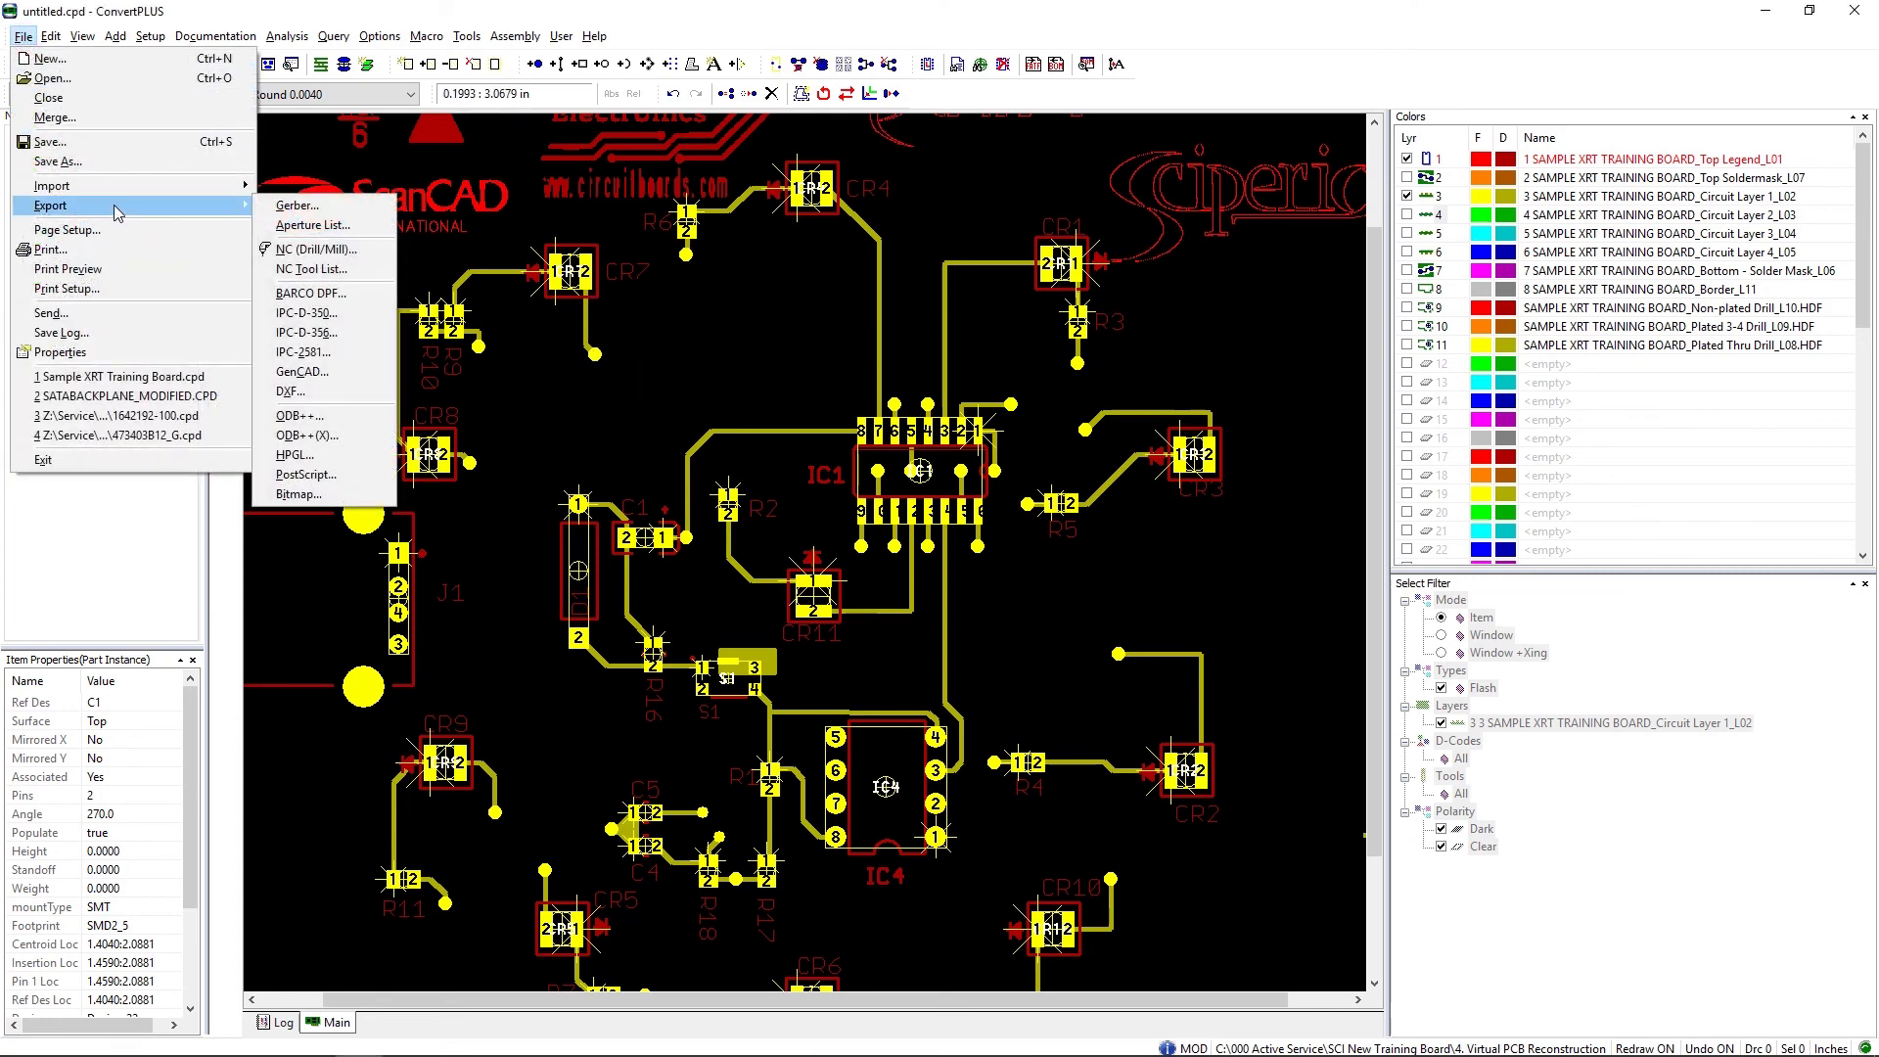